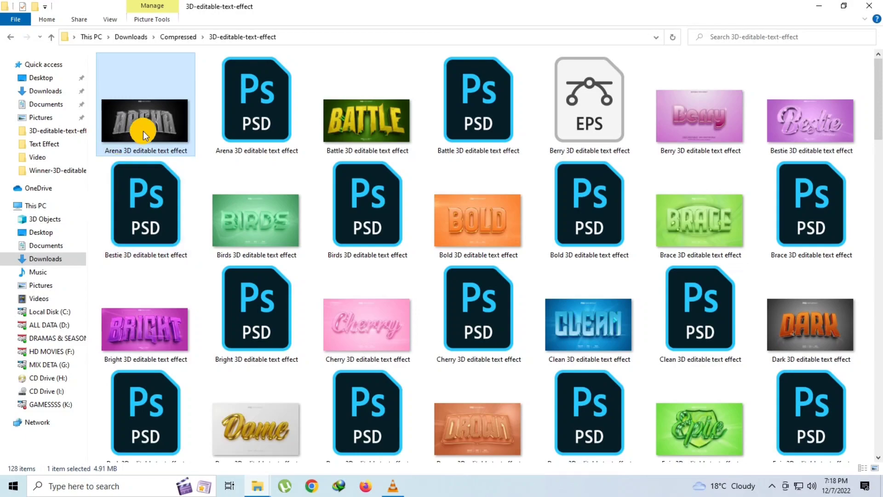
Open the Arena preview in Windows Photos, skim five template previews, then close the viewer.
double_click(142, 131)
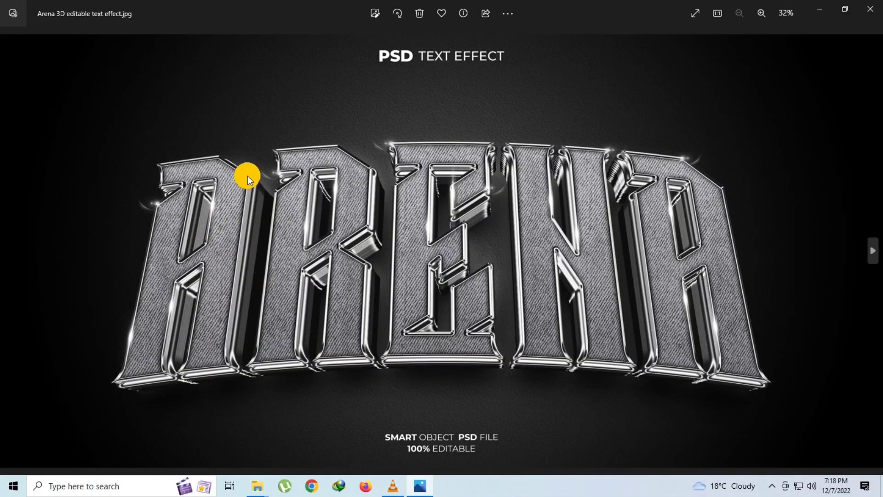
key(Right)
key(Right)
key(Right)
key(Right)
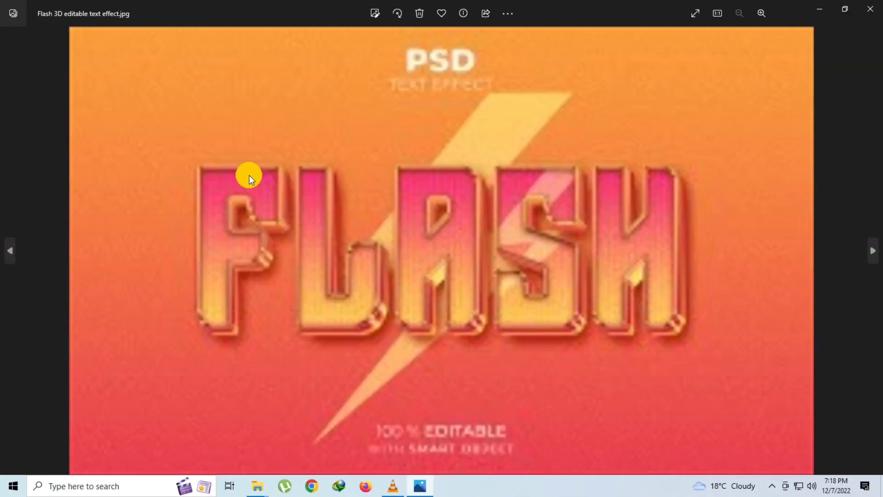
key(Right)
key(Right)
key(Right)
key(Right)
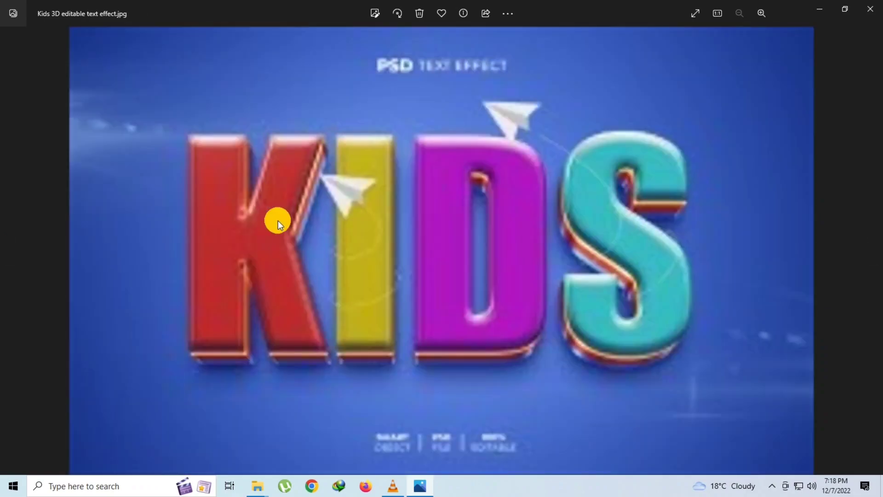
key(Right)
key(Right)
key(Right)
key(Right)
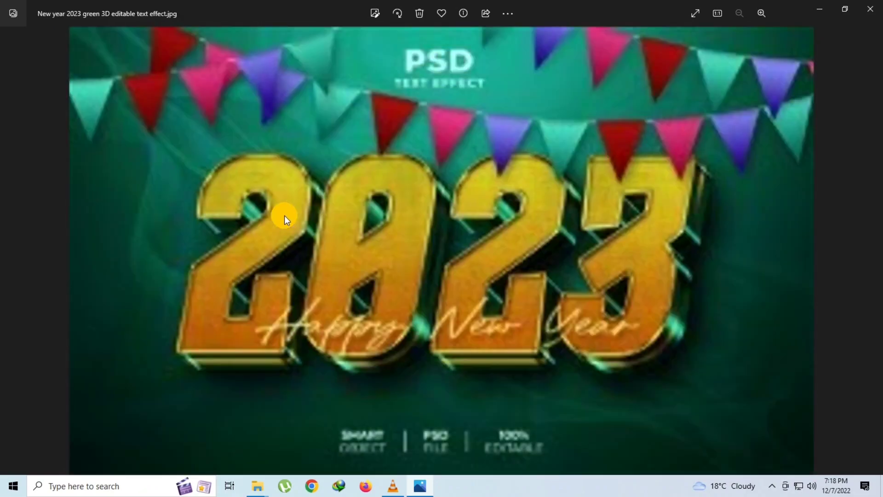
key(Right)
key(Right)
key(Right)
key(Right)
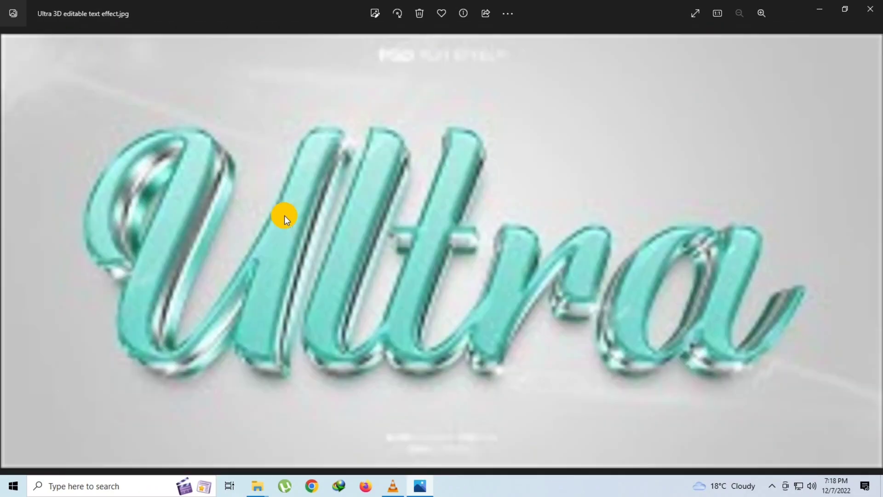
key(Right)
key(Right)
click(871, 8)
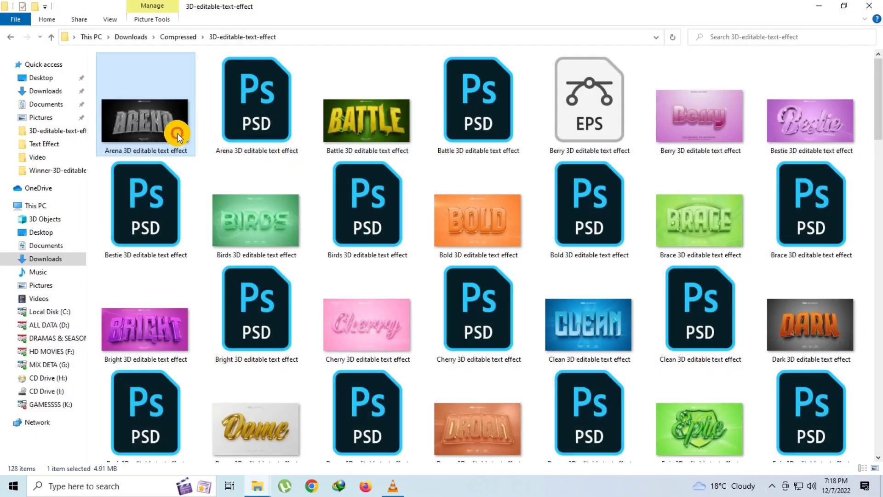
Reopen the Arena preview and inspect the enlarged Arena and Battle lettering.
double_click(176, 130)
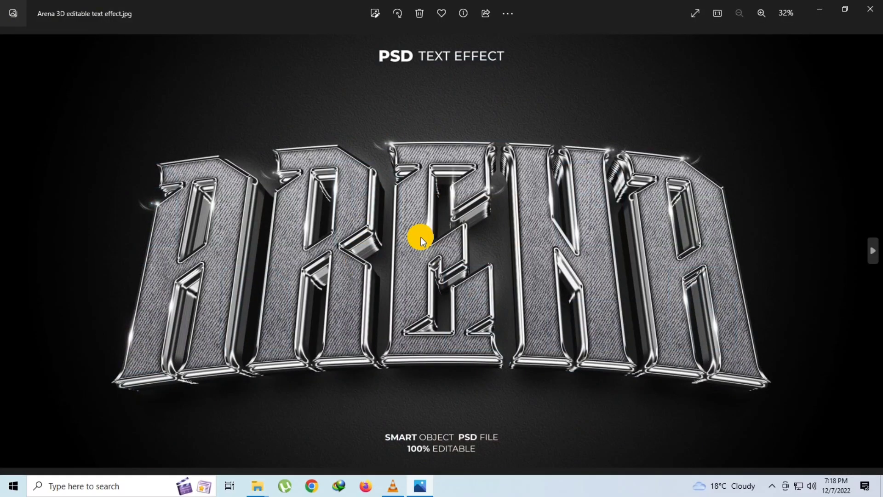
scroll(421, 236, up, 3)
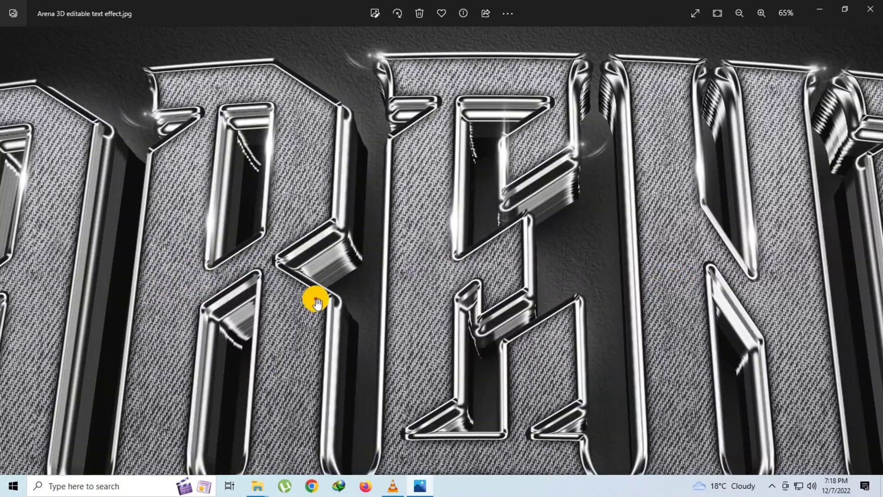
drag(316, 300, 678, 245)
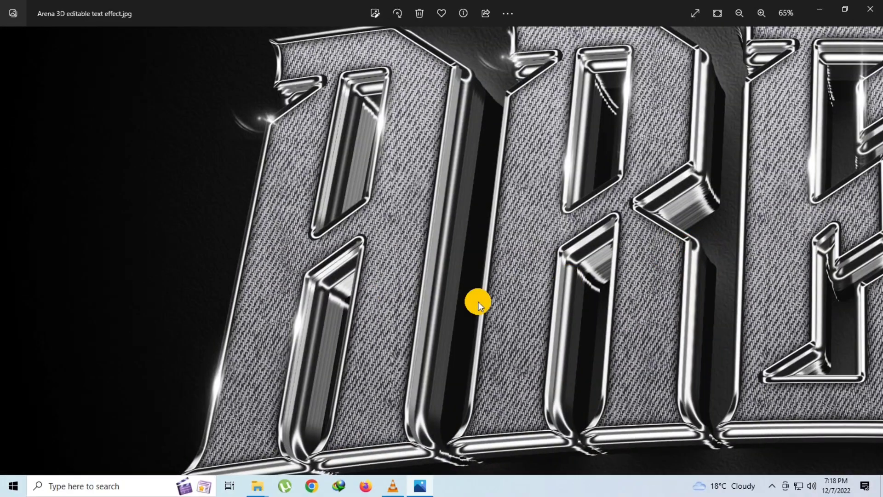
key(Right)
scroll(428, 264, up, 3)
mouse_move(592, 289)
mouse_down()
mouse_move(385, 433)
mouse_move(789, 300)
mouse_up()
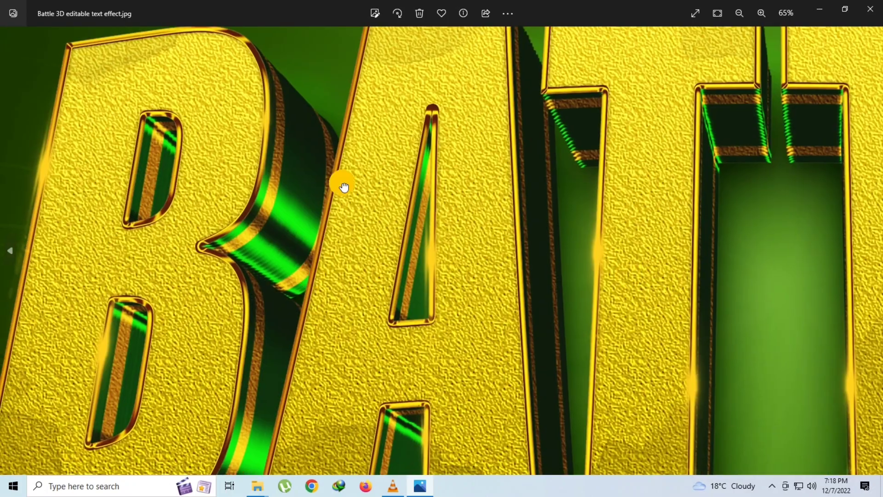
drag(343, 187, 421, 279)
scroll(421, 280, down, 2)
Zoom in and pan across the Berry and Bestie template previews.
key(Right)
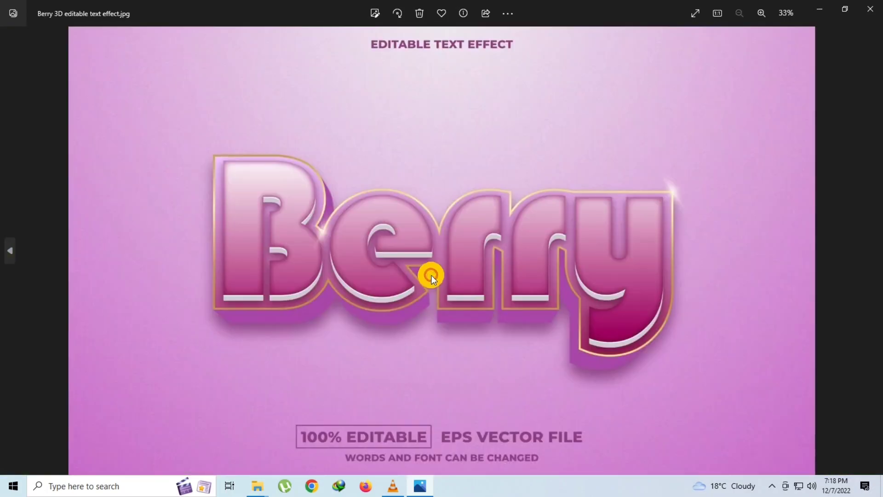
scroll(459, 249, up, 3)
drag(458, 248, 182, 219)
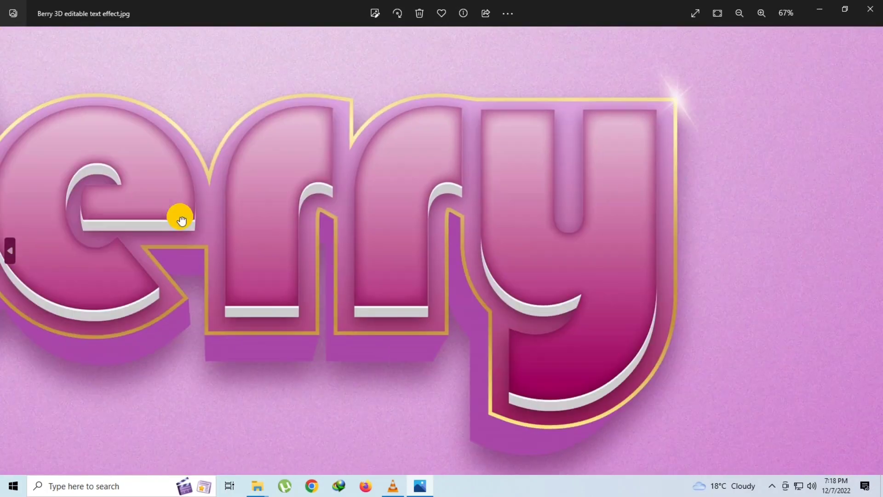
scroll(460, 272, down, 2)
key(Right)
scroll(380, 237, up, 3)
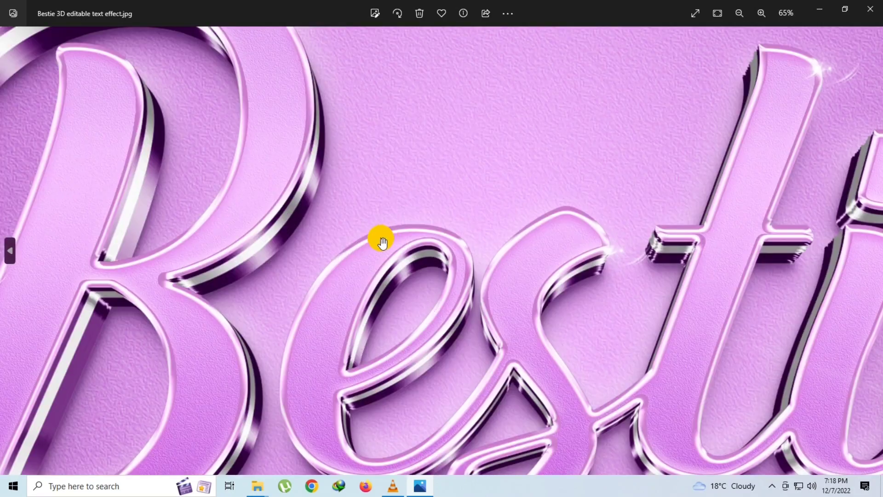
mouse_move(380, 238)
mouse_down()
mouse_move(533, 302)
mouse_move(542, 396)
mouse_move(309, 119)
mouse_move(392, 322)
mouse_move(667, 327)
mouse_up()
scroll(509, 297, down, 2)
scroll(457, 360, down, 2)
Zoom into the Birds preview and pan across its BIRDS letters.
key(Right)
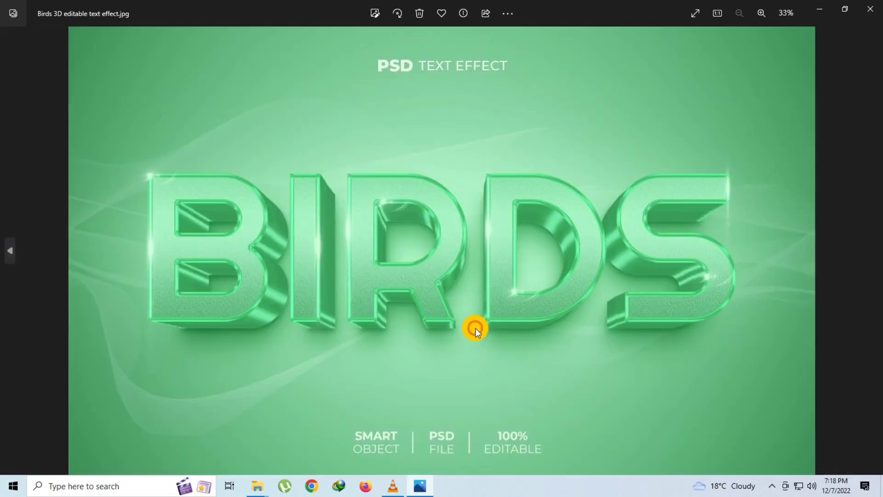
scroll(408, 271, up, 3)
mouse_move(245, 284)
mouse_down()
mouse_move(456, 297)
mouse_move(343, 311)
mouse_up()
drag(434, 316, 266, 302)
drag(737, 302, 405, 308)
scroll(414, 287, down, 3)
Inspect the enlarged Bold and Brace template previews.
key(Right)
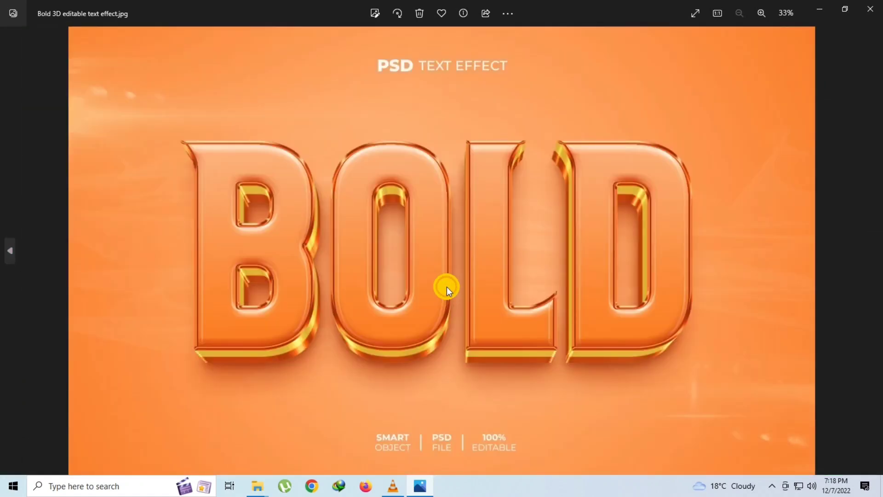
scroll(446, 286, up, 3)
drag(357, 294, 508, 302)
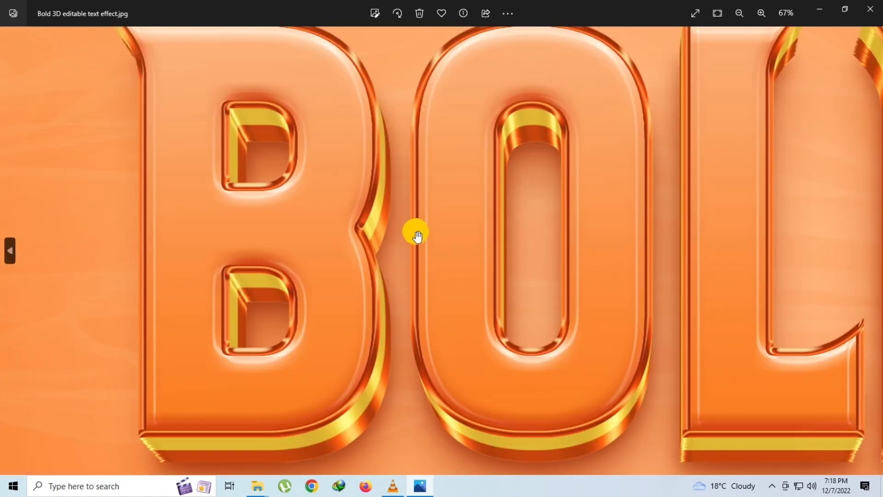
scroll(417, 236, down, 3)
key(Right)
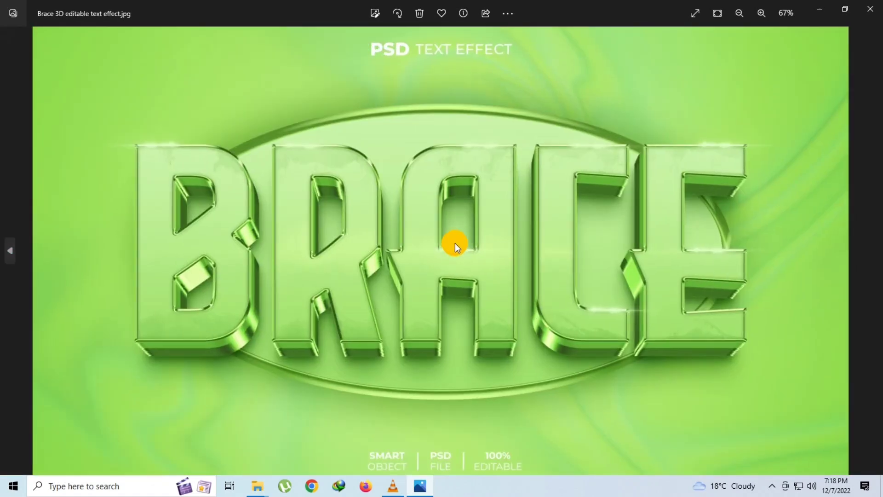
scroll(454, 243, up, 3)
mouse_move(402, 253)
mouse_down()
mouse_move(473, 261)
mouse_move(388, 254)
mouse_up()
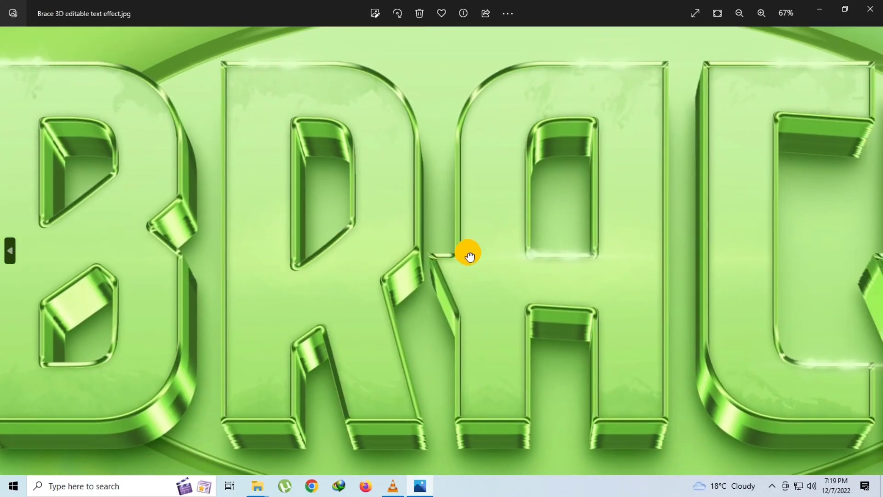
scroll(468, 252, down, 3)
Zoom into the Bright and Cherry previews, centring Cherry's erry letters.
key(Right)
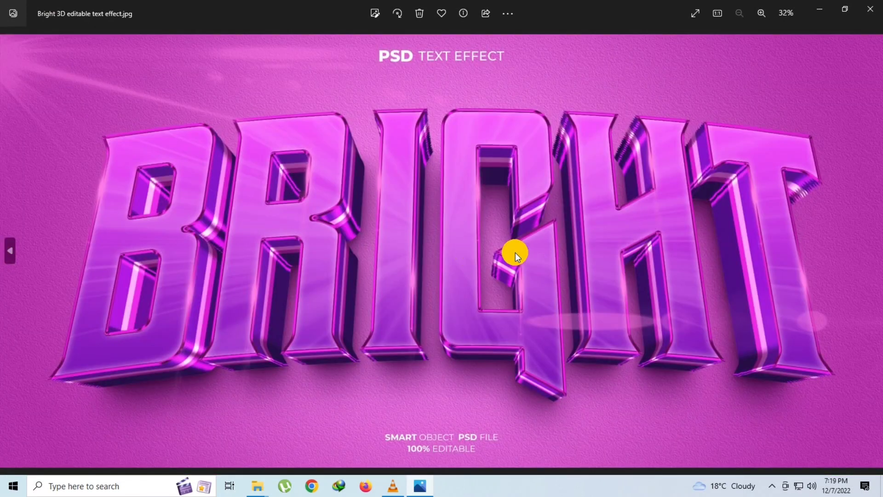
scroll(515, 252, up, 3)
scroll(515, 253, down, 3)
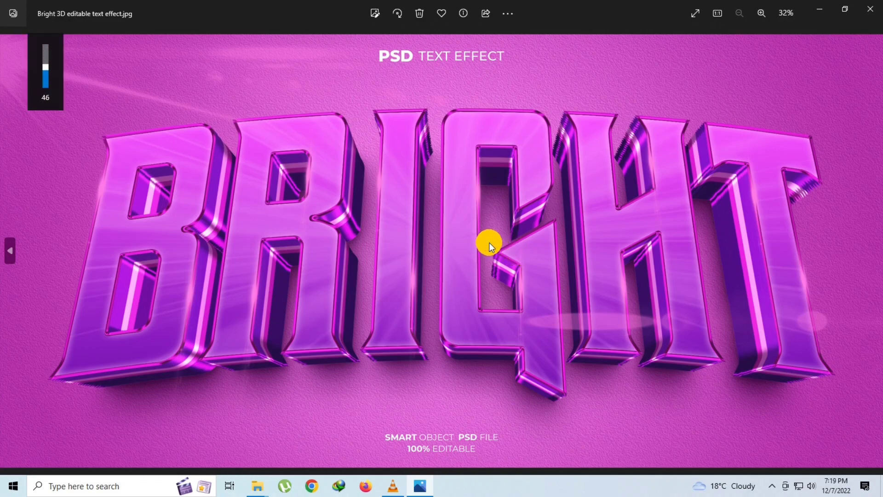
key(Right)
scroll(320, 271, up, 3)
mouse_move(320, 272)
mouse_down()
mouse_move(562, 281)
mouse_move(329, 278)
mouse_up()
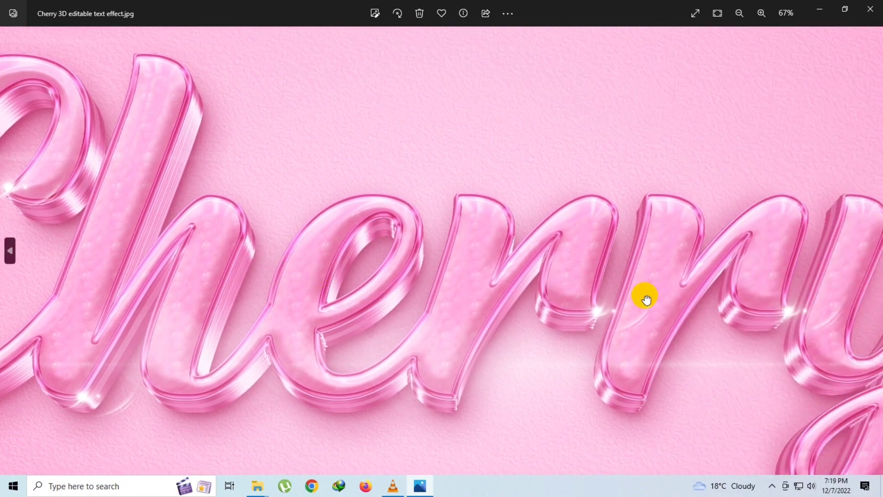
mouse_move(646, 299)
mouse_down()
mouse_move(646, 310)
mouse_move(699, 236)
mouse_up()
scroll(432, 336, down, 3)
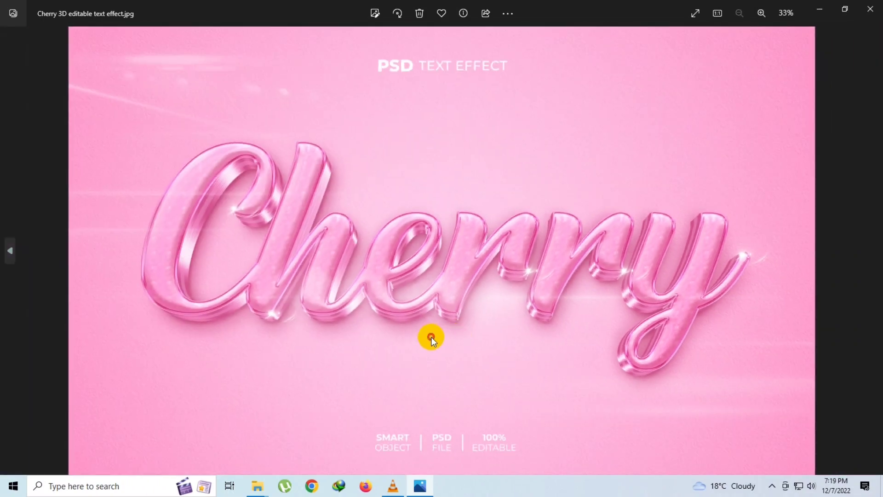
Zoom into the Clean preview and pan from its CLE to LEAN letters.
key(Right)
scroll(430, 286, up, 3)
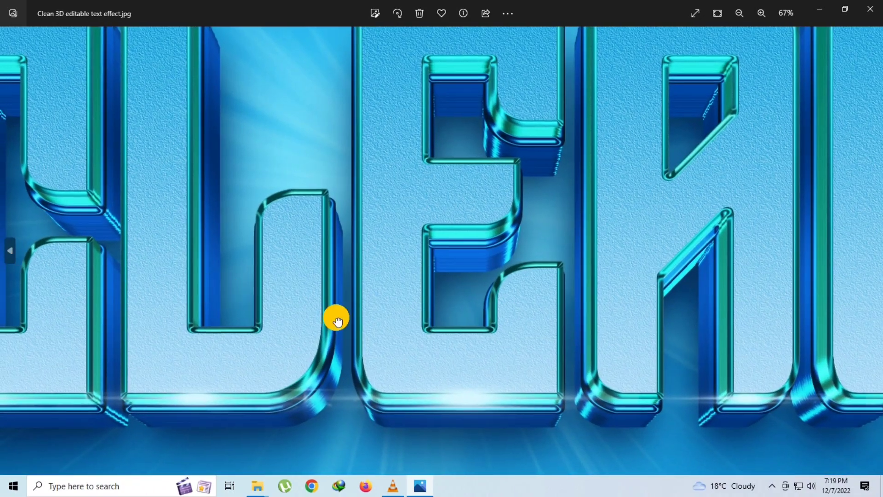
mouse_move(335, 315)
mouse_down()
mouse_move(437, 347)
mouse_move(412, 397)
mouse_up()
mouse_move(630, 324)
mouse_down()
mouse_move(380, 357)
mouse_move(312, 282)
mouse_up()
mouse_move(631, 330)
mouse_down()
mouse_move(453, 396)
mouse_move(432, 352)
mouse_up()
Fit the Clean preview, then zoom and pan across the DARK lettering.
double_click(447, 345)
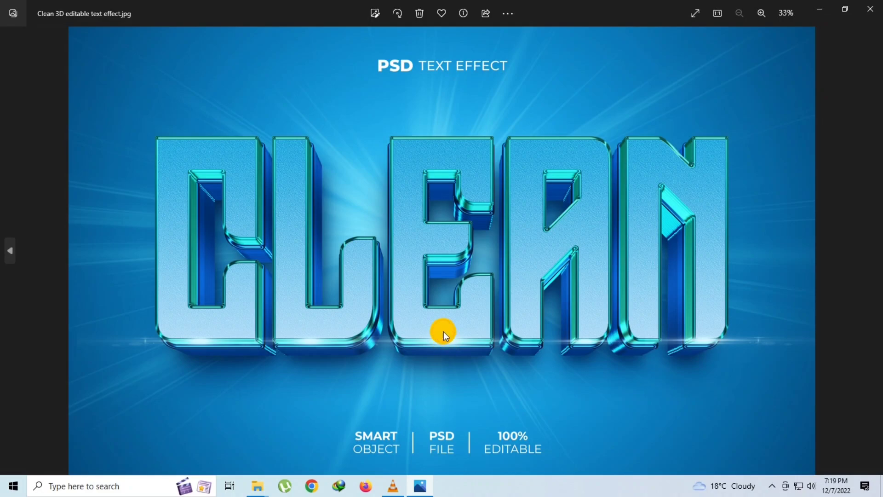
key(Right)
double_click(443, 256)
mouse_move(336, 270)
mouse_down()
mouse_move(594, 297)
mouse_move(499, 243)
mouse_up()
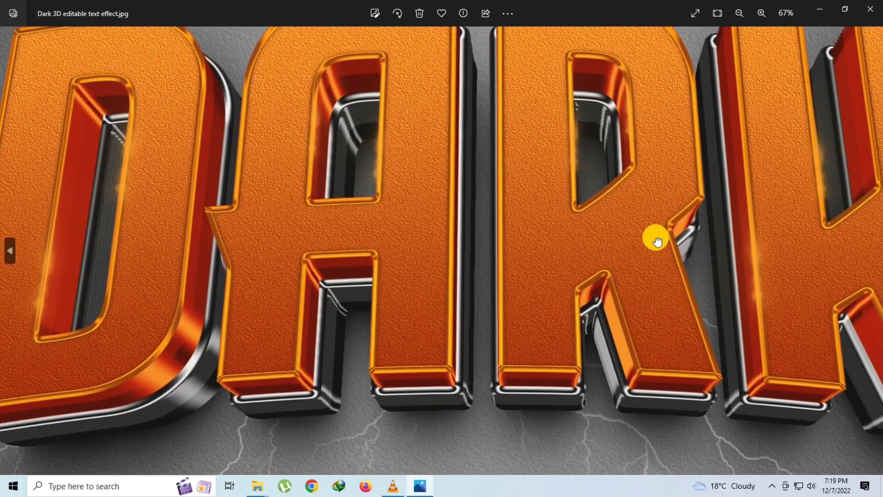
mouse_move(656, 236)
mouse_down()
mouse_move(531, 344)
mouse_move(505, 261)
mouse_up()
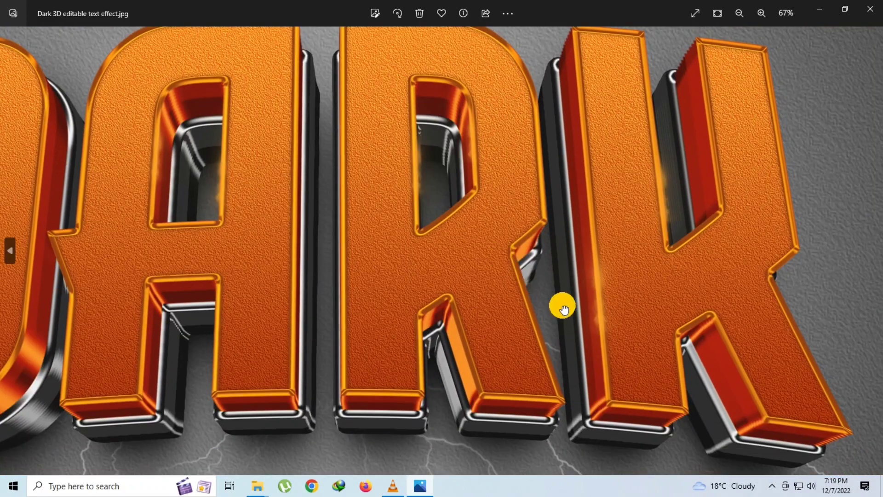
double_click(493, 330)
Zoom in on and pan around the Dome and Drown previews.
key(Right)
double_click(504, 286)
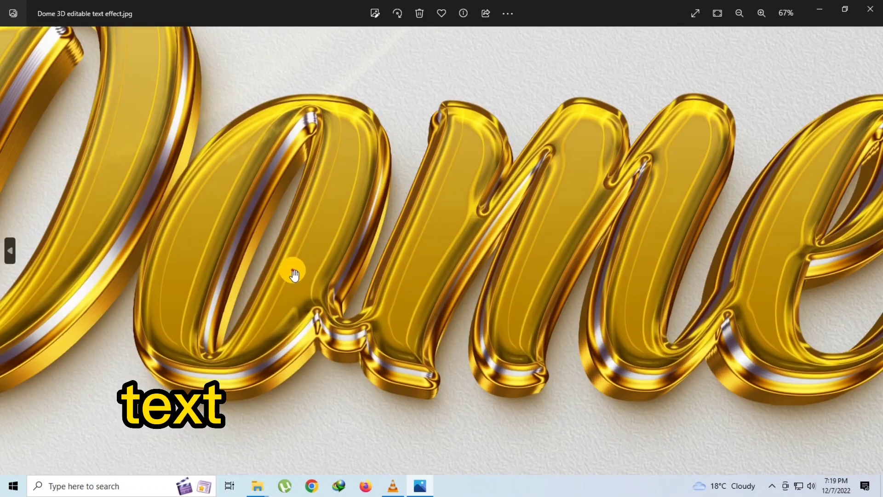
mouse_move(294, 274)
mouse_down()
mouse_move(485, 316)
mouse_move(454, 403)
mouse_up()
mouse_move(679, 378)
mouse_down()
mouse_move(441, 331)
mouse_move(532, 244)
mouse_up()
double_click(522, 233)
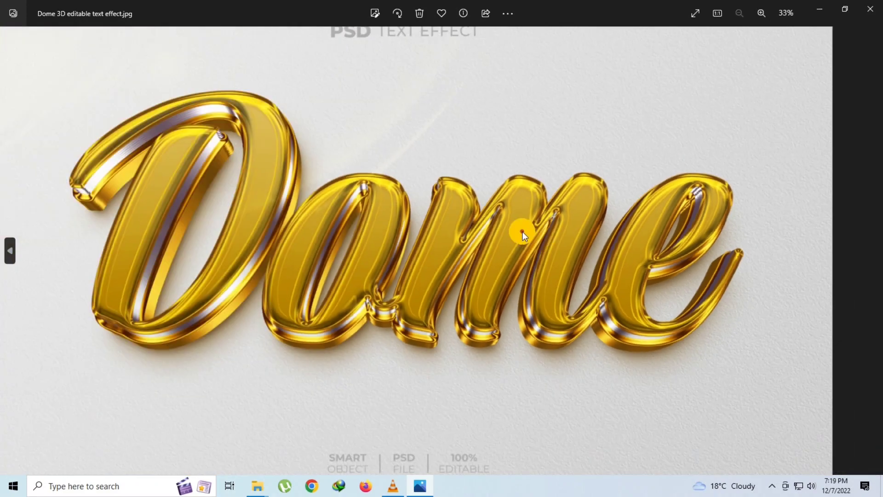
key(Right)
double_click(399, 235)
mouse_move(400, 235)
mouse_down()
mouse_move(235, 239)
mouse_move(345, 272)
mouse_move(587, 280)
mouse_move(338, 301)
mouse_move(508, 351)
mouse_move(558, 381)
mouse_move(492, 305)
mouse_move(502, 280)
mouse_up()
double_click(502, 280)
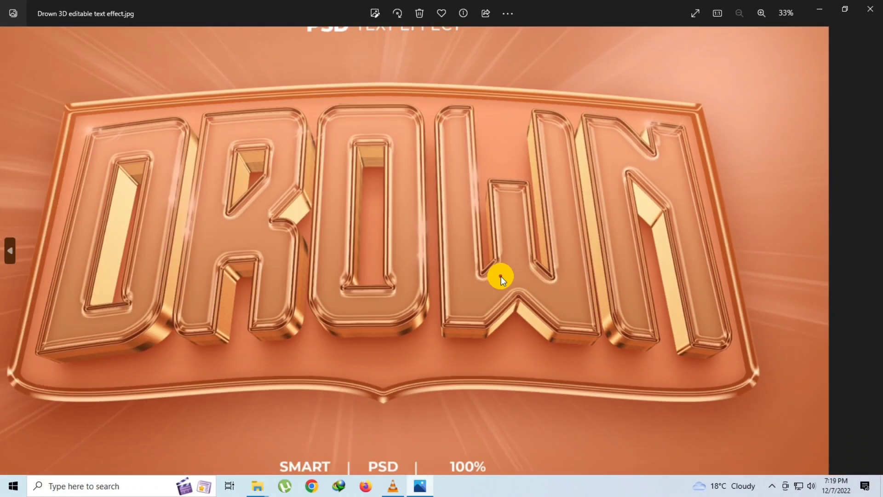
Inspect the Epic and Flash lettering up close, panning across each word.
key(Right)
double_click(420, 262)
mouse_move(420, 262)
mouse_down()
mouse_move(308, 270)
mouse_move(361, 365)
mouse_move(283, 280)
mouse_up()
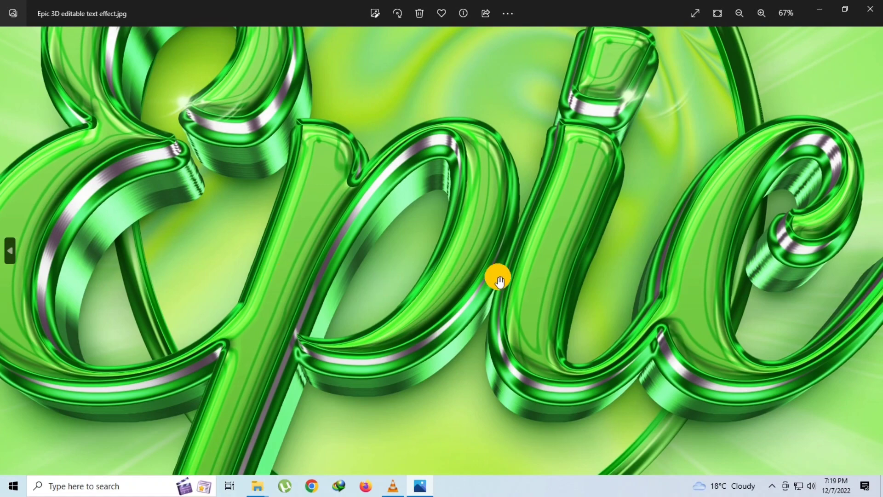
drag(499, 279, 434, 290)
double_click(424, 325)
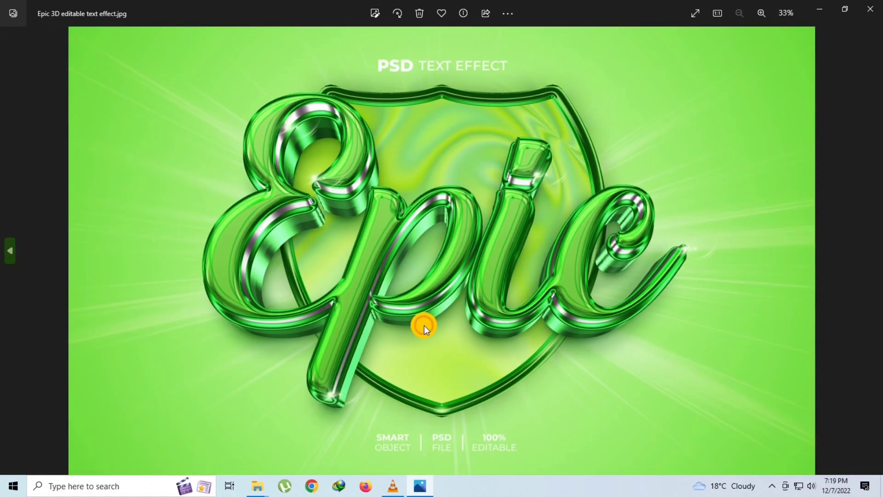
key(Right)
double_click(467, 278)
drag(322, 257, 415, 294)
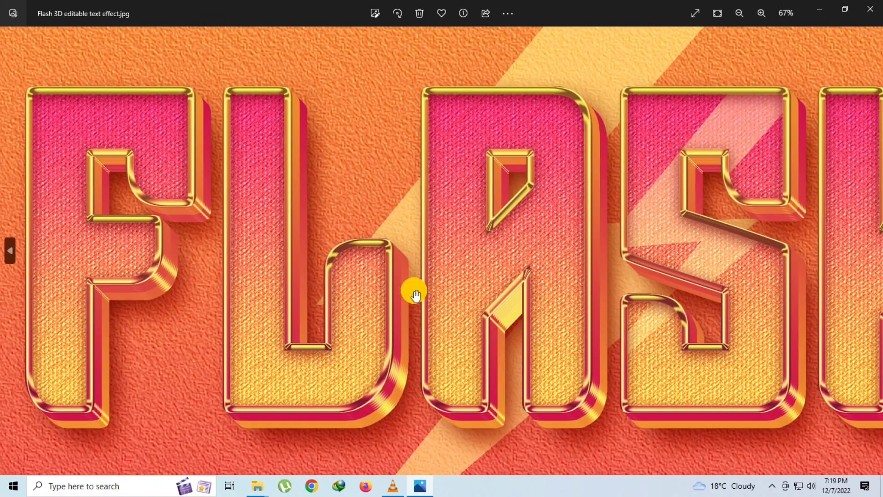
mouse_move(235, 321)
mouse_down()
mouse_move(354, 316)
mouse_move(404, 282)
mouse_move(369, 289)
mouse_move(460, 272)
mouse_move(314, 248)
mouse_move(368, 320)
mouse_move(553, 345)
mouse_move(498, 289)
mouse_move(535, 294)
mouse_up()
double_click(463, 267)
Examine the Funny preview enlarged, panning from the y back toward the F.
key(Right)
double_click(457, 261)
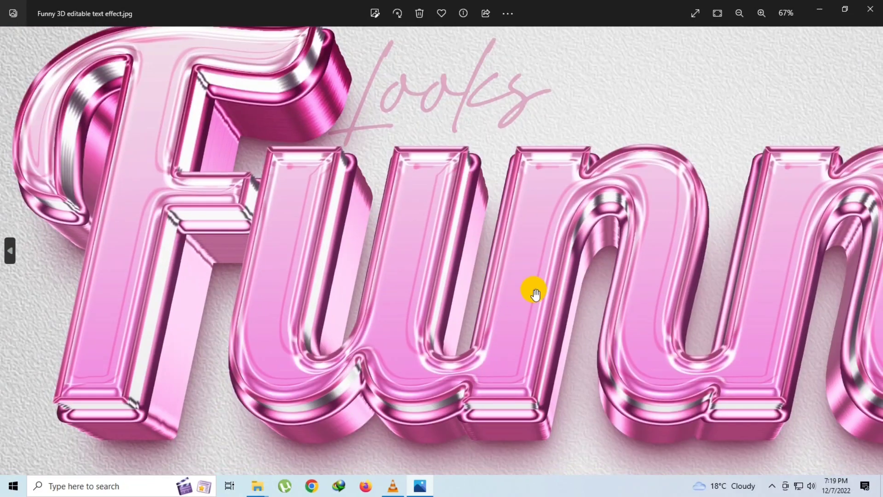
double_click(535, 294)
double_click(717, 312)
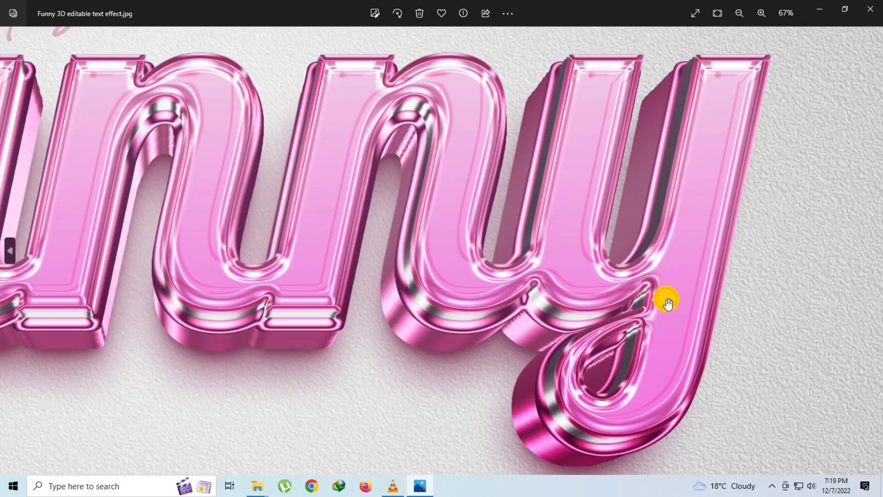
drag(668, 303, 870, 306)
drag(515, 322, 759, 357)
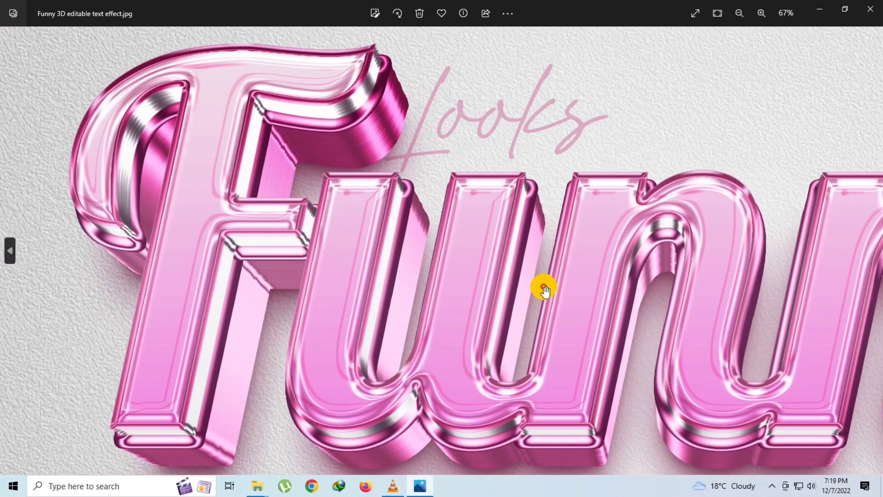
double_click(544, 287)
Zoom in on and pan across the GARAGE and Glass previews.
key(Right)
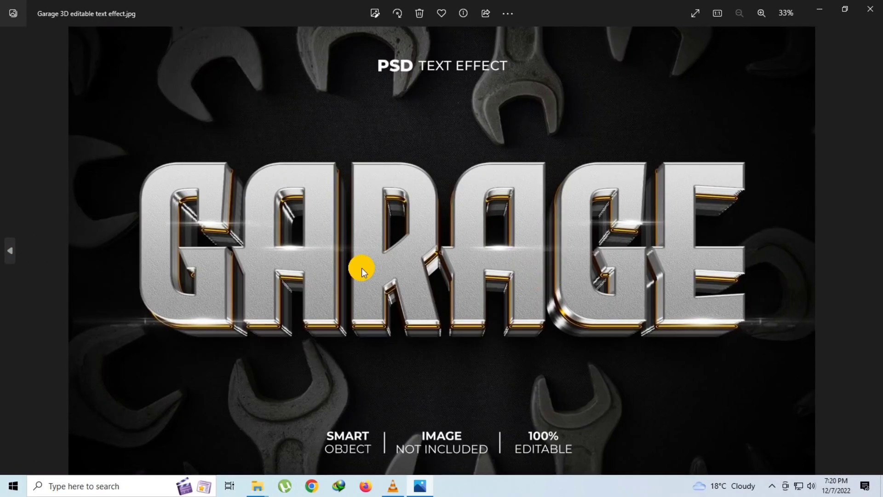
double_click(361, 268)
mouse_move(258, 260)
mouse_down()
mouse_move(424, 300)
mouse_move(102, 273)
mouse_up()
drag(493, 292, 323, 250)
double_click(380, 269)
key(Right)
double_click(401, 266)
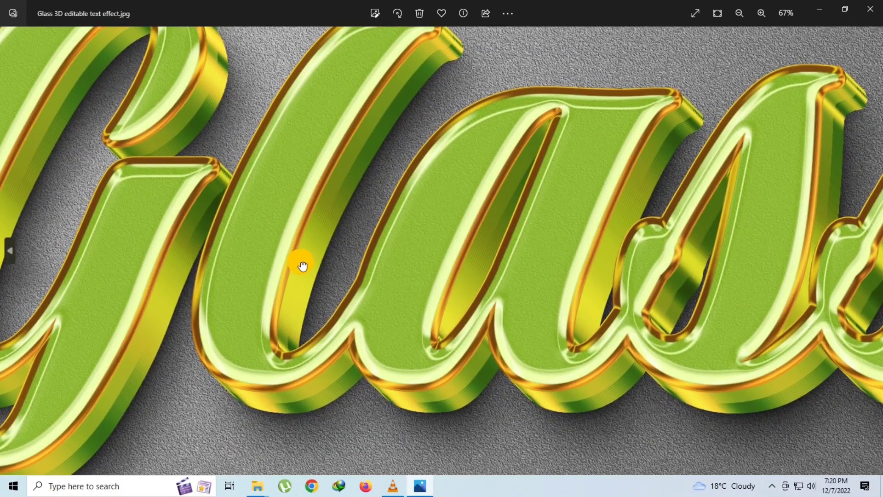
drag(302, 262, 439, 309)
double_click(476, 288)
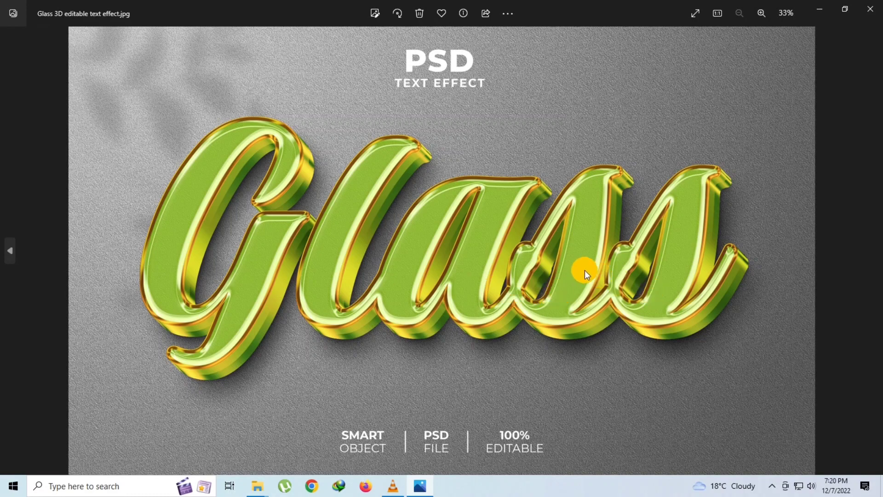
Inspect the Glitter and GLORY lettering enlarged, panning around each.
key(Right)
double_click(439, 328)
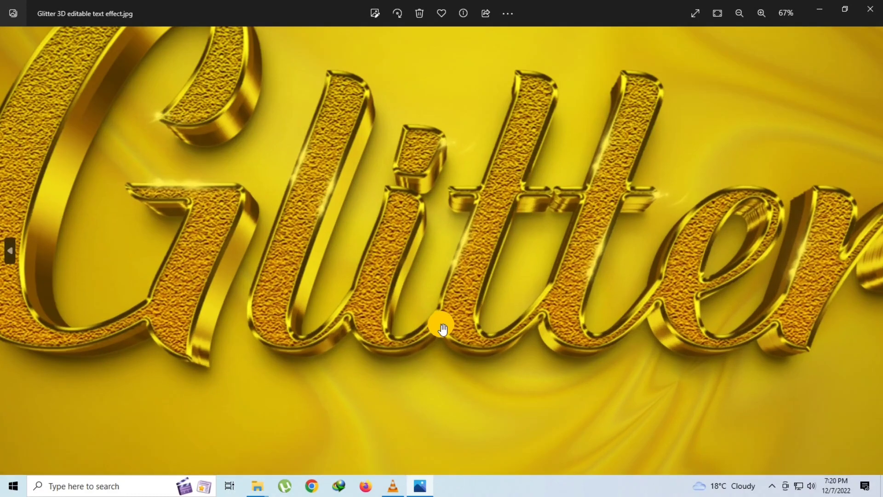
mouse_move(423, 337)
mouse_down()
mouse_move(361, 345)
mouse_move(404, 340)
mouse_move(511, 353)
mouse_up()
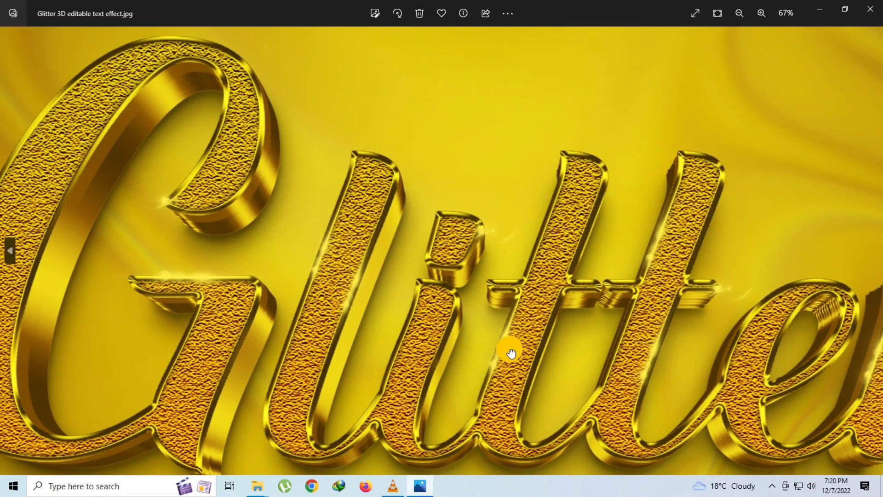
double_click(480, 336)
key(Right)
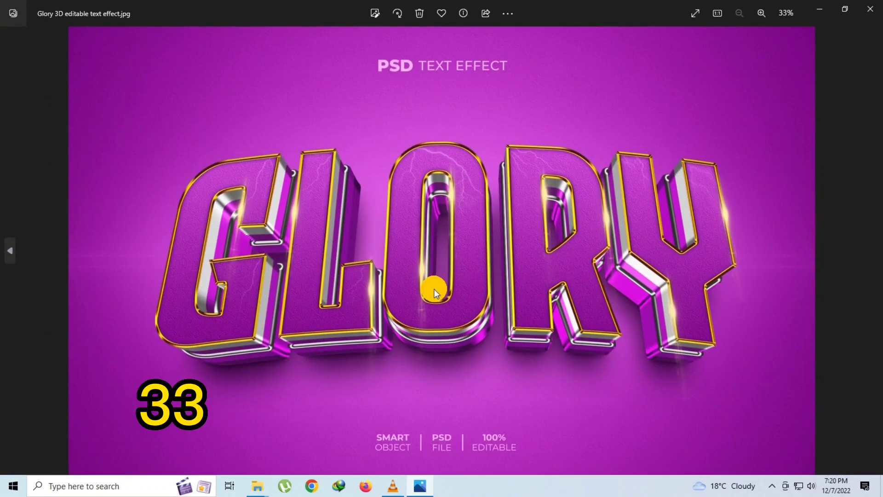
double_click(434, 288)
drag(348, 298, 479, 336)
double_click(478, 293)
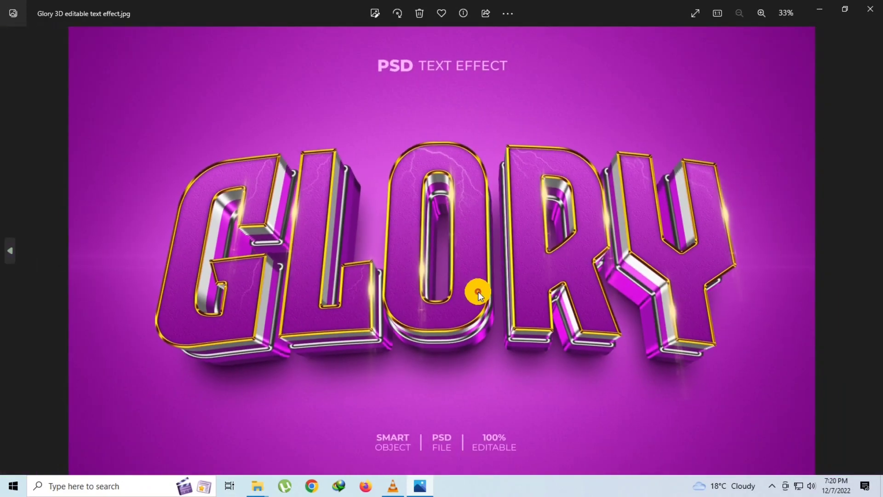
Zoom in on and pan across the Glow and GOLDEN previews.
key(Right)
double_click(471, 271)
drag(410, 267, 503, 339)
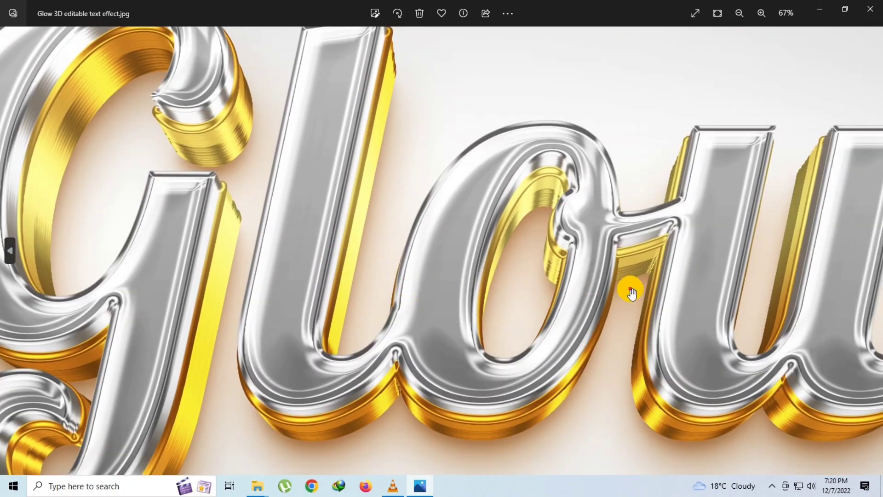
drag(631, 292, 411, 332)
scroll(592, 317, down, 5)
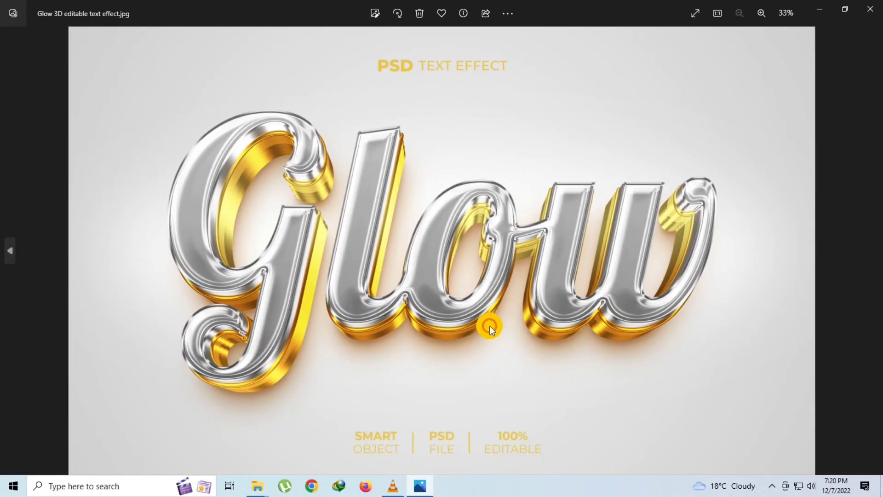
key(Right)
double_click(477, 294)
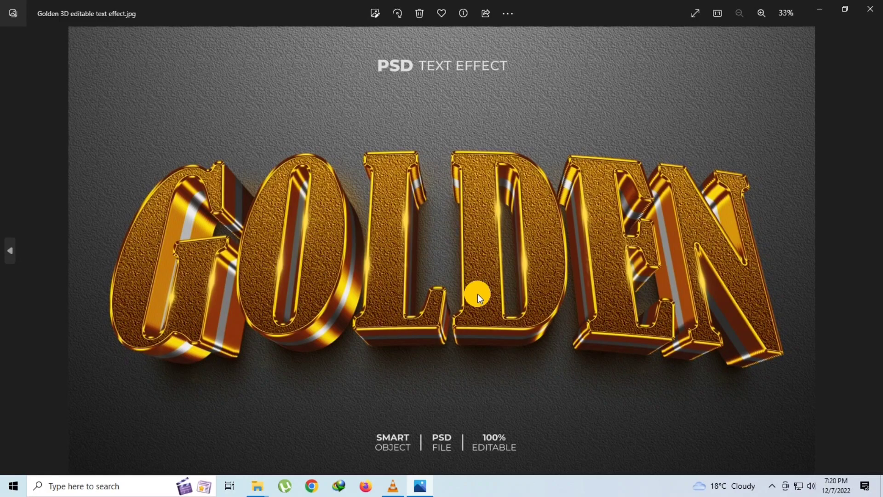
mouse_move(322, 276)
mouse_down()
mouse_move(588, 335)
mouse_move(491, 315)
mouse_up()
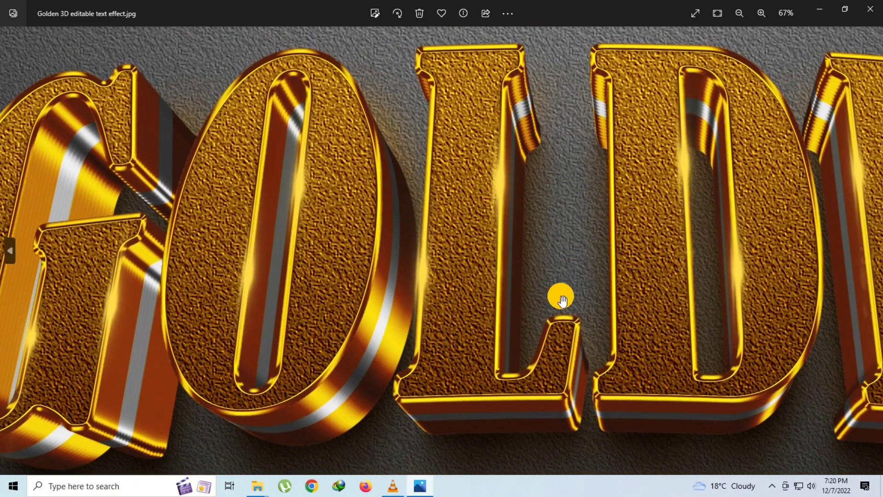
scroll(562, 301, down, 5)
Inspect the Good Luck and Hello lettering up close, panning across each.
key(Right)
double_click(480, 259)
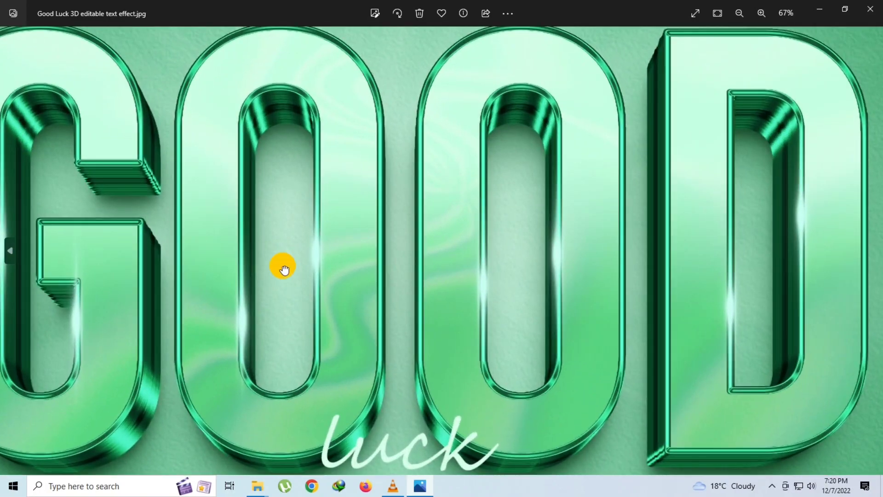
mouse_move(283, 269)
mouse_down()
mouse_move(474, 289)
mouse_move(387, 288)
mouse_move(328, 225)
mouse_up()
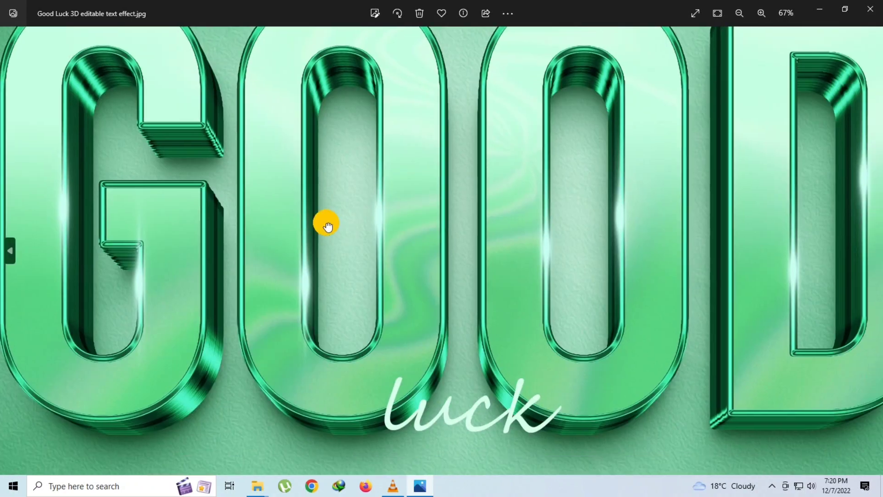
drag(550, 311, 440, 321)
double_click(475, 298)
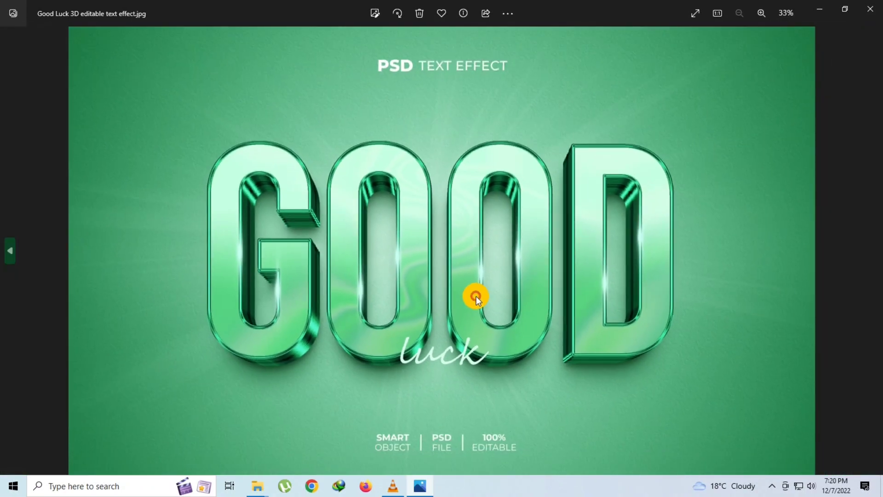
key(Right)
double_click(511, 288)
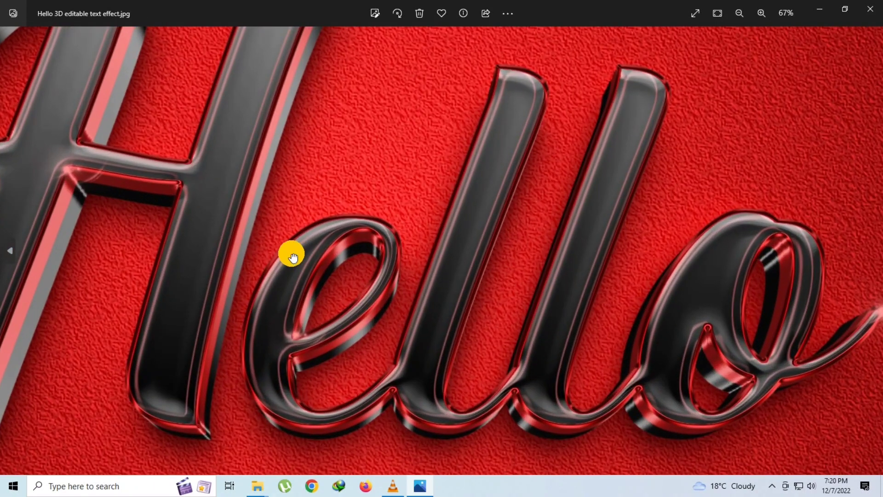
drag(292, 253, 464, 308)
double_click(462, 286)
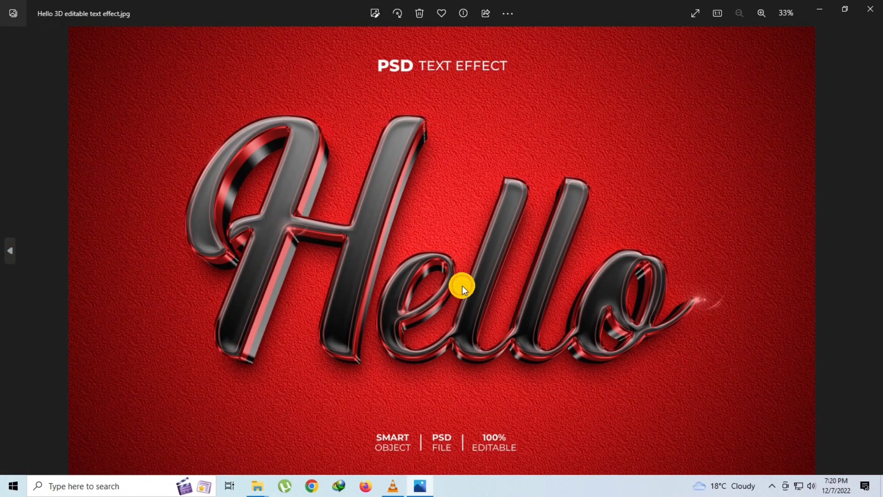
Zoom in on and pan across the HOLO and KIDS previews.
key(Right)
double_click(479, 262)
drag(394, 258, 568, 291)
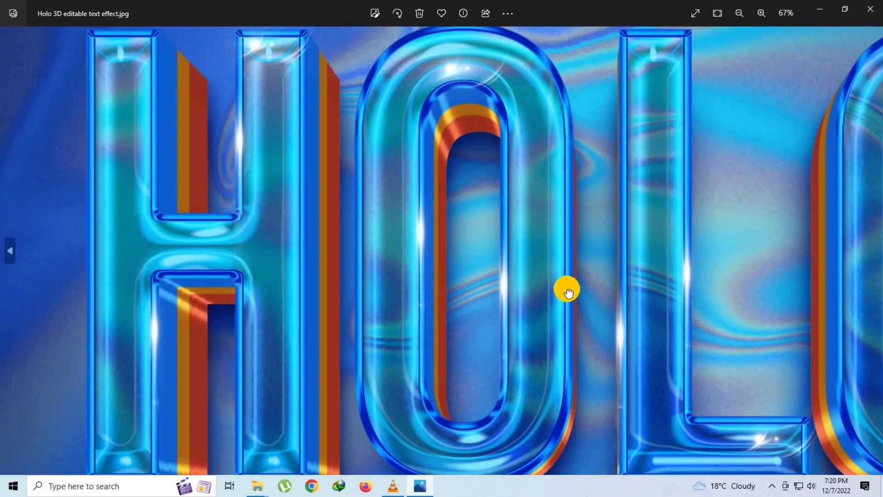
double_click(547, 279)
key(Right)
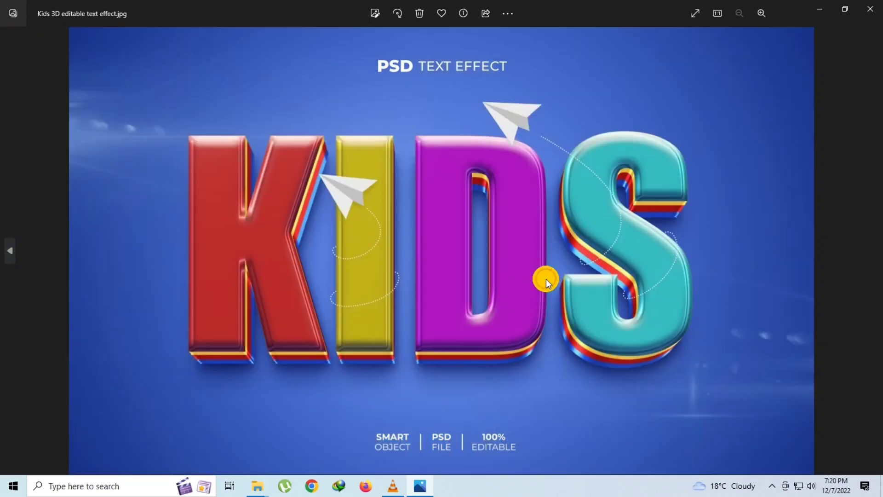
double_click(486, 274)
mouse_move(486, 274)
mouse_down()
mouse_move(357, 287)
mouse_move(466, 331)
mouse_up()
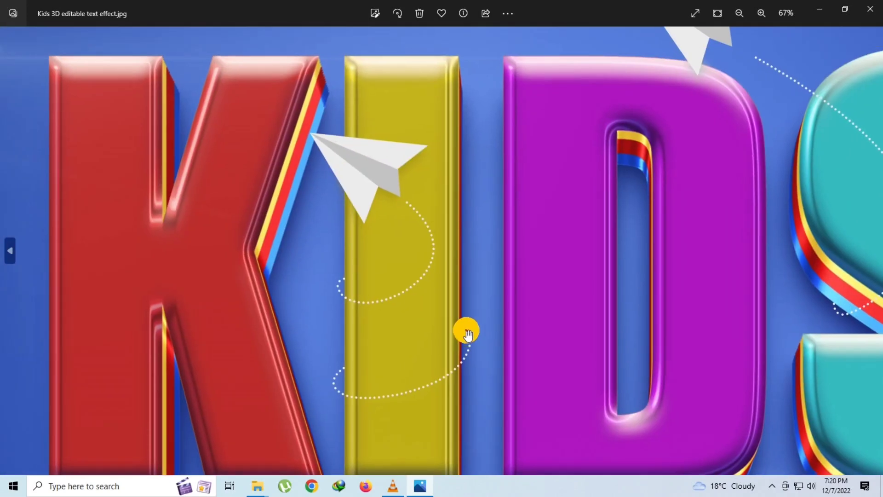
double_click(466, 303)
Examine the KIND preview enlarged, including a close look at the ND letters.
key(Right)
double_click(468, 302)
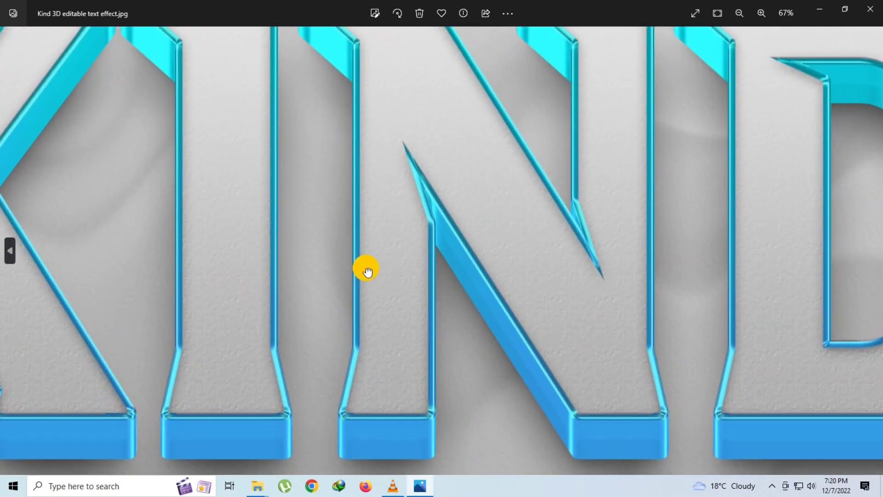
mouse_move(365, 268)
mouse_down()
mouse_move(507, 337)
mouse_move(587, 345)
mouse_up()
double_click(547, 316)
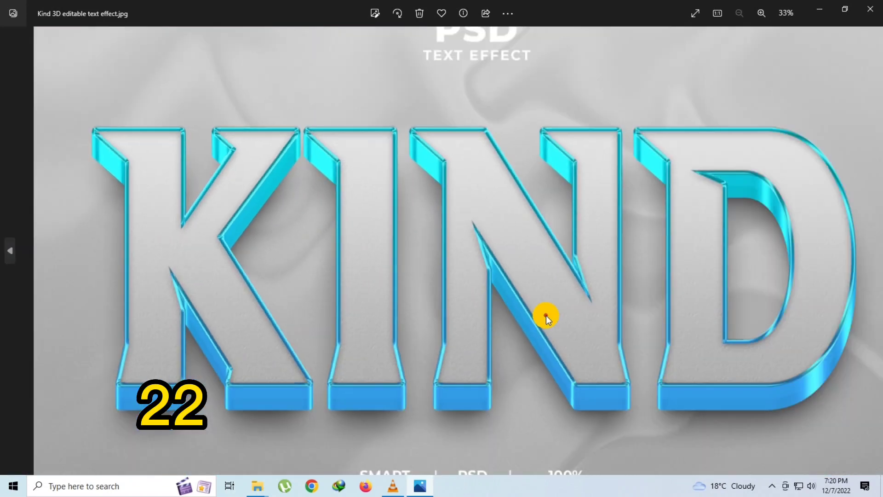
double_click(676, 315)
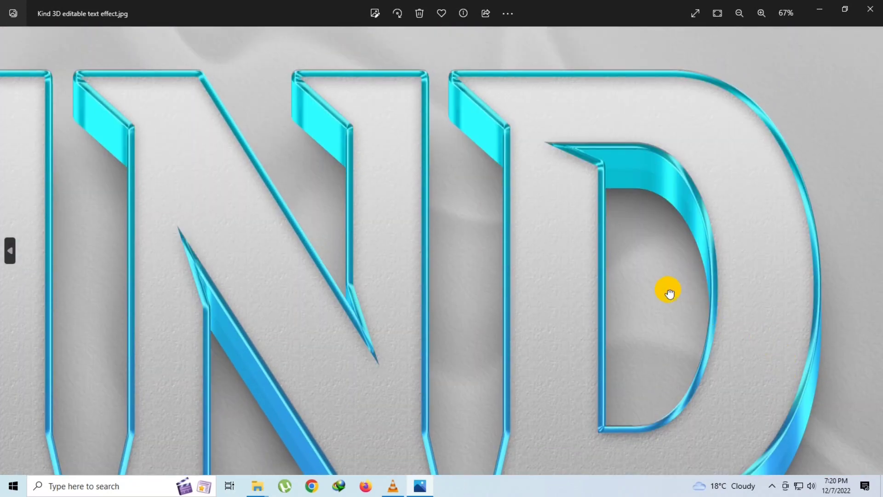
double_click(668, 291)
Inspect the KING and KINGDOM lettering up close, panning across each word.
key(Right)
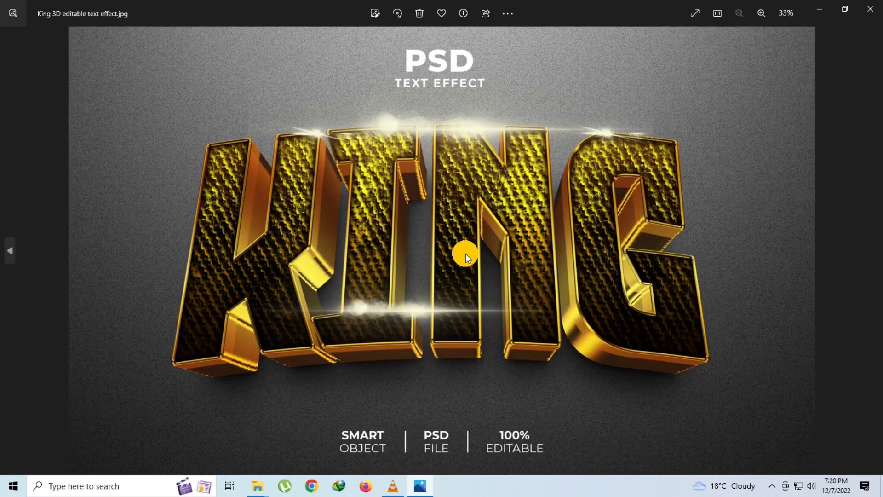
double_click(467, 253)
drag(491, 286, 479, 224)
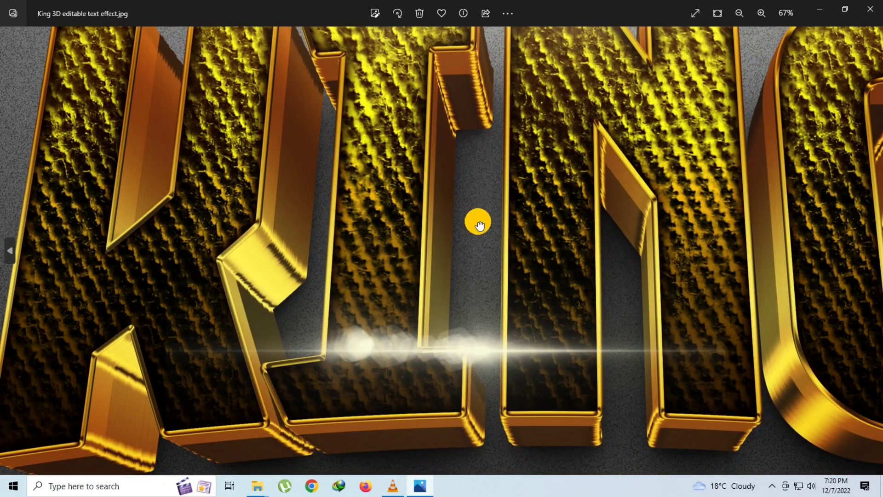
double_click(479, 222)
key(Right)
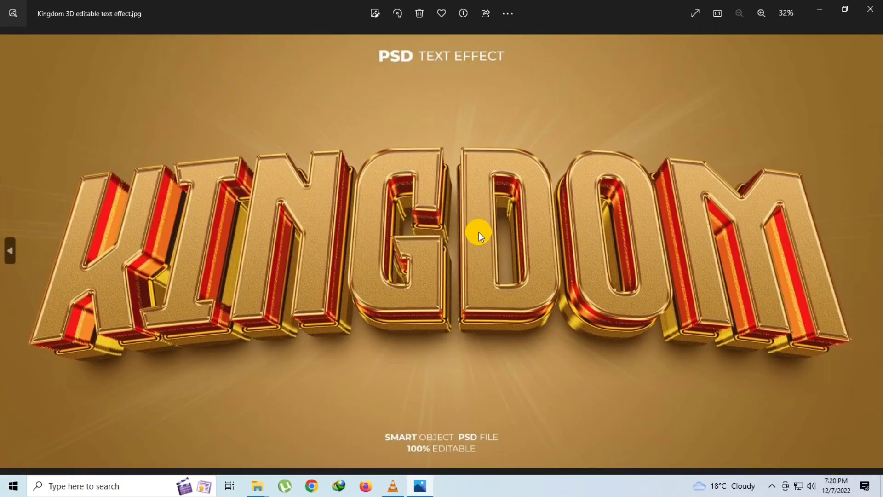
double_click(479, 232)
drag(414, 265, 558, 292)
drag(503, 319, 442, 244)
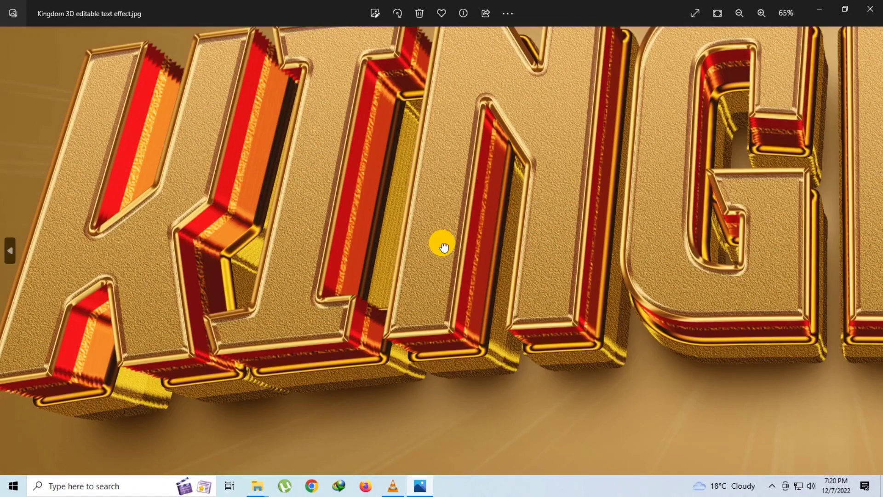
drag(641, 297, 398, 332)
drag(782, 267, 398, 338)
double_click(399, 338)
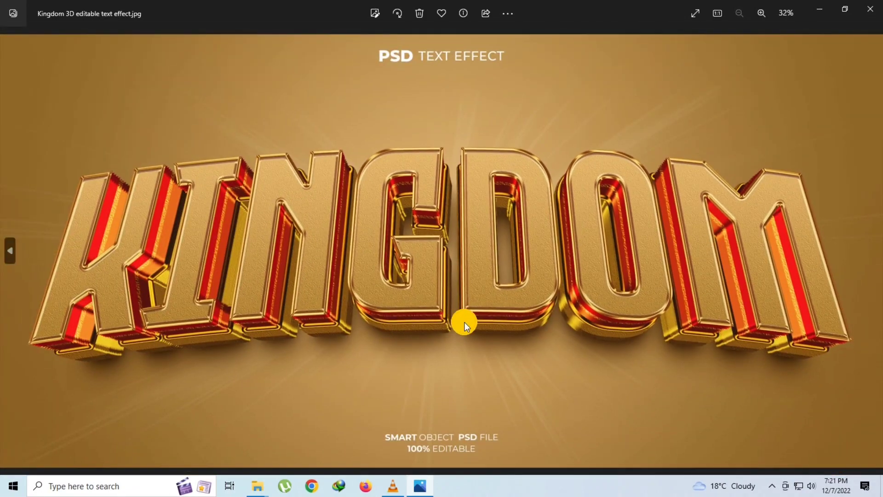
scroll(464, 322, down, 1)
Zoom in on the Knight preview and pan across its IGHT letters.
double_click(335, 240)
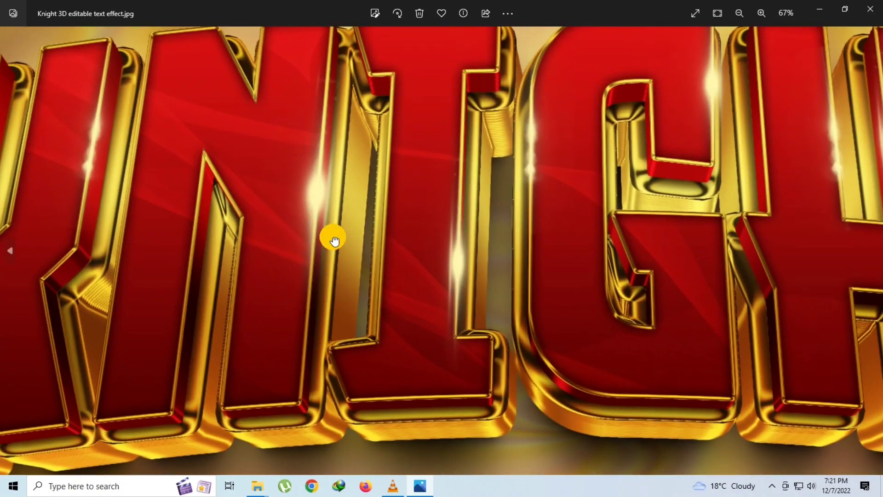
drag(334, 240, 519, 278)
double_click(535, 254)
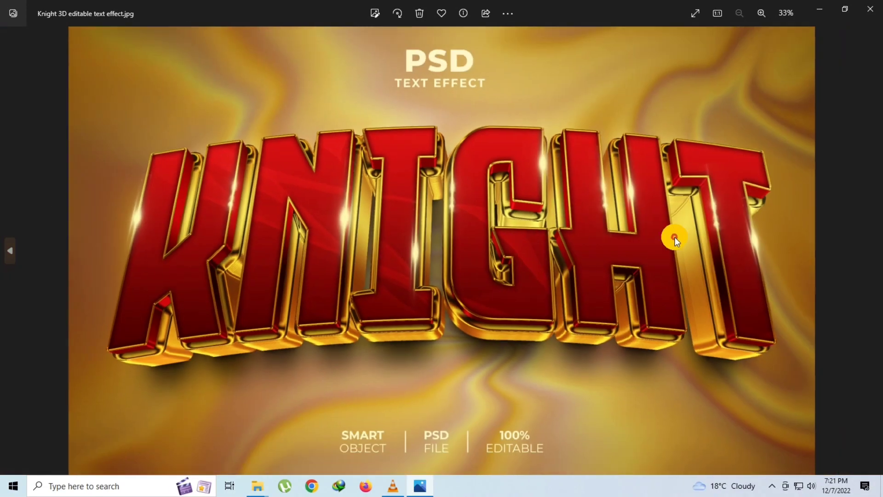
double_click(761, 189)
drag(730, 239, 615, 273)
double_click(614, 269)
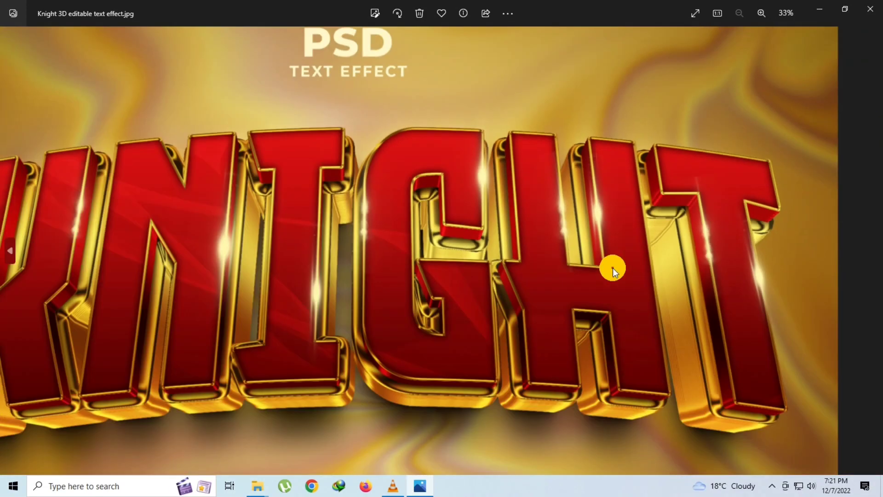
scroll(612, 268, down, 1)
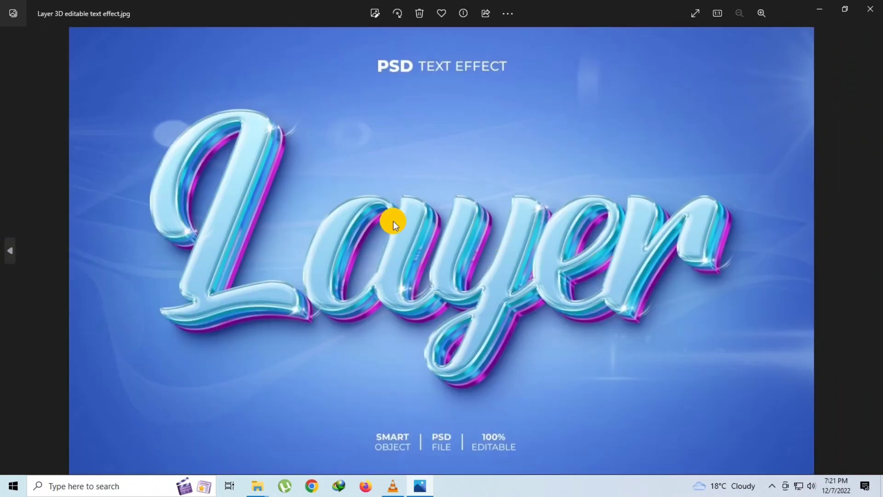
Inspect the Layer and Lizard lettering enlarged, panning across each word.
double_click(420, 274)
mouse_move(400, 252)
mouse_down()
mouse_move(576, 266)
mouse_move(540, 336)
mouse_up()
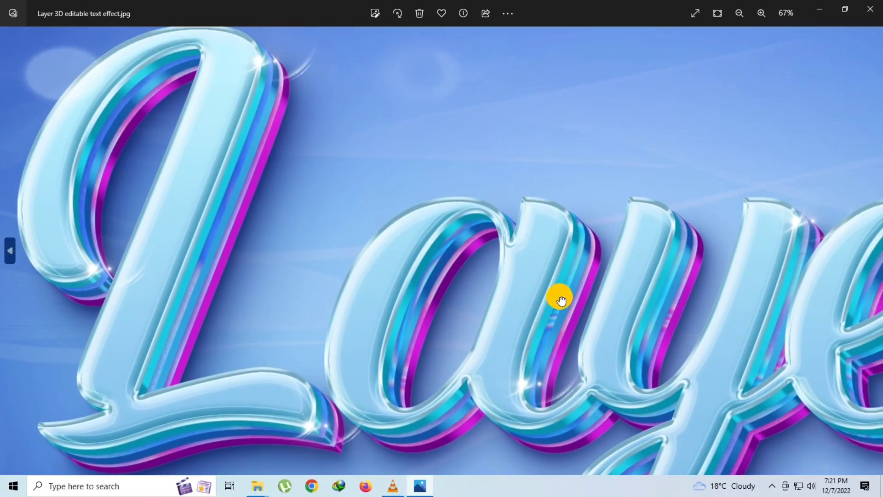
double_click(559, 297)
scroll(559, 297, down, 1)
double_click(536, 271)
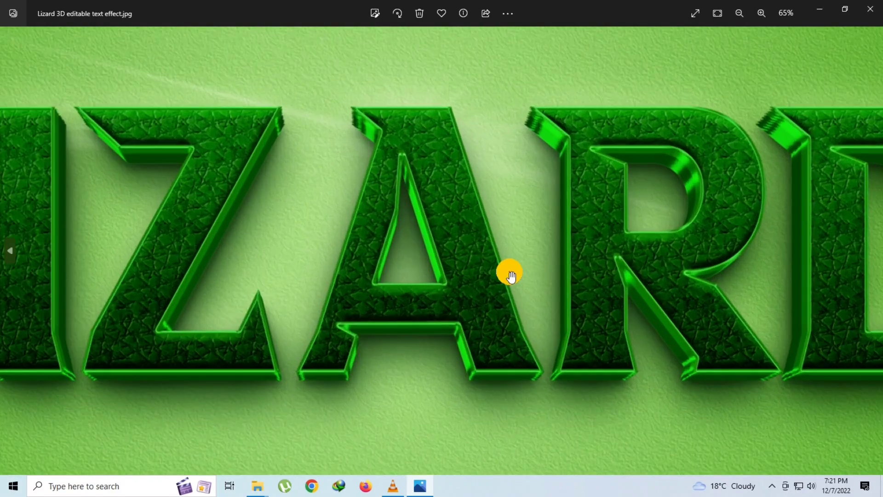
mouse_move(568, 282)
mouse_down()
mouse_move(364, 286)
mouse_move(417, 325)
mouse_up()
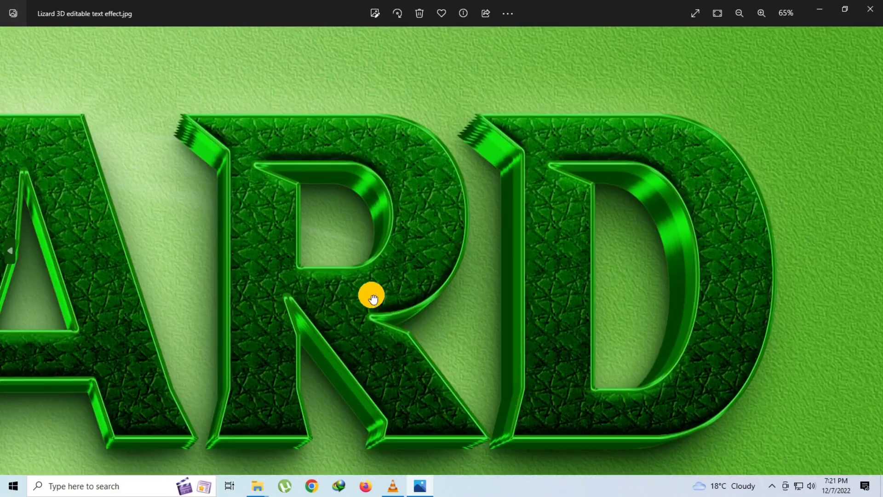
drag(371, 295, 584, 316)
drag(405, 316, 594, 315)
double_click(319, 337)
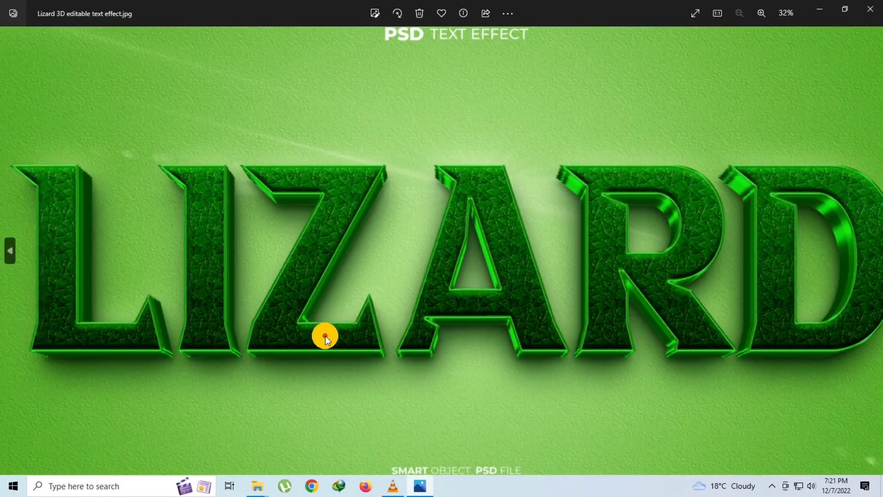
scroll(462, 269, down, 1)
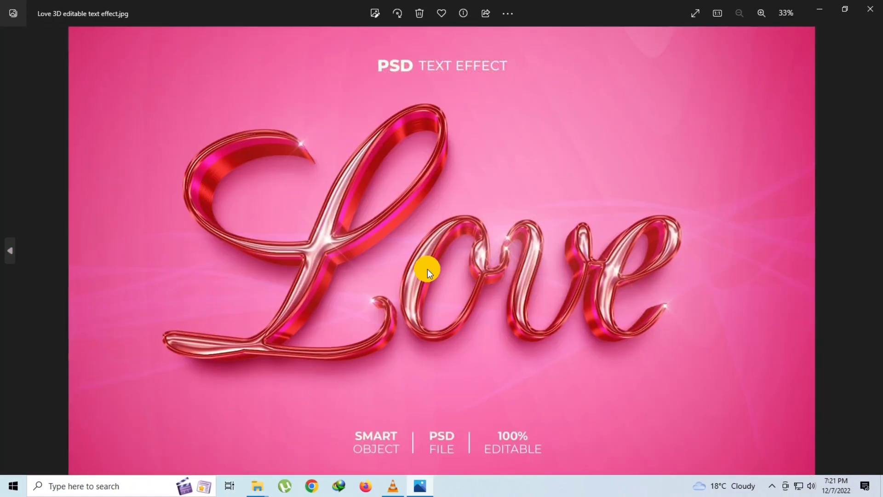
Zoom in on the Love and Luck previews, including the always script.
double_click(427, 269)
mouse_move(283, 237)
mouse_down()
mouse_move(424, 301)
mouse_move(274, 224)
mouse_up()
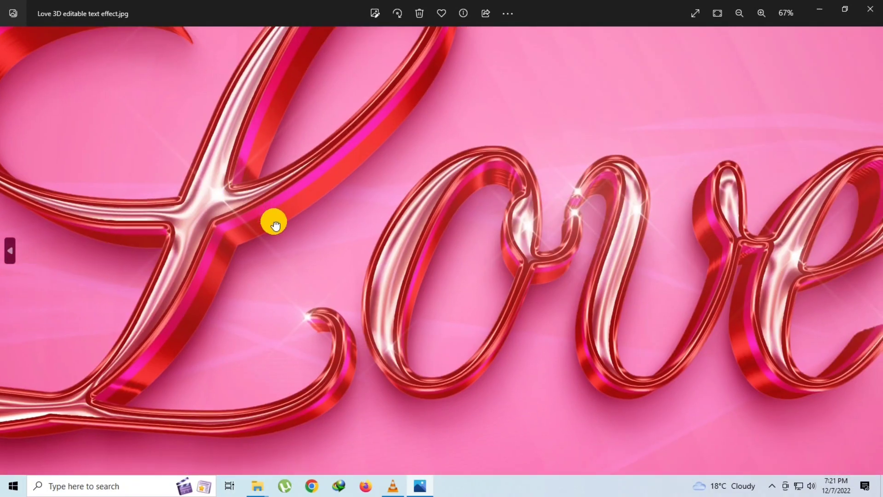
double_click(628, 297)
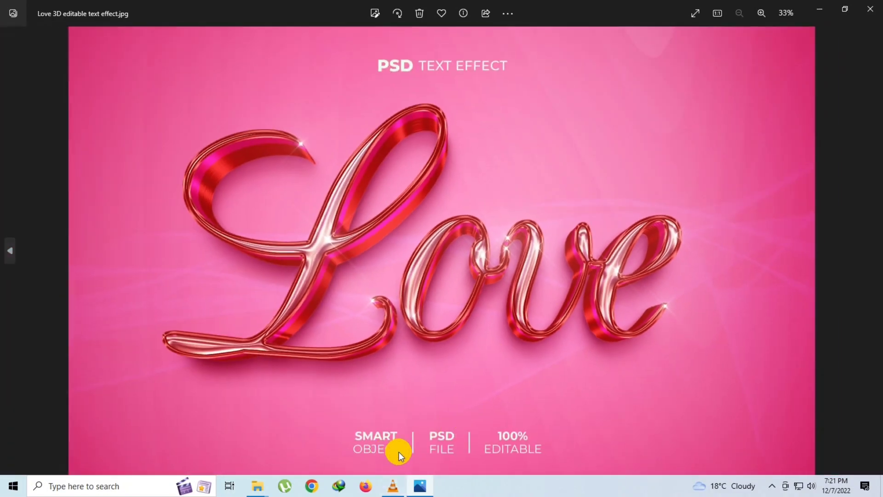
scroll(403, 451, down, 1)
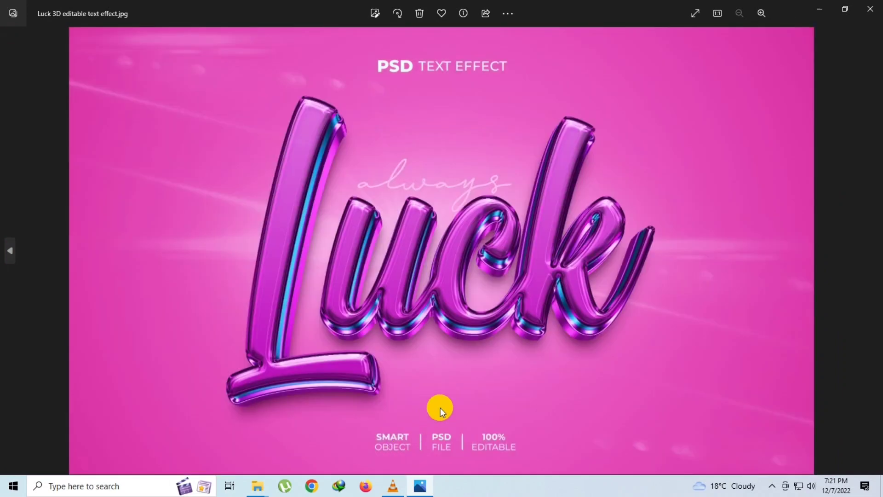
double_click(462, 318)
drag(485, 310, 524, 410)
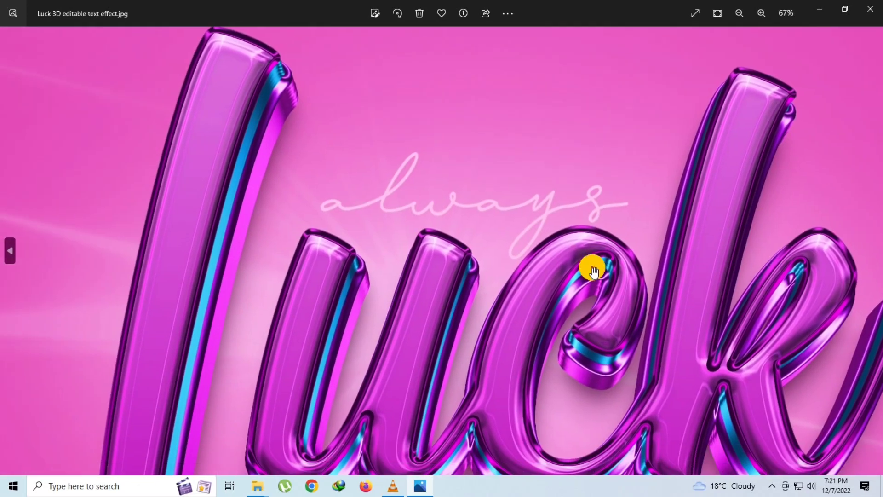
double_click(383, 337)
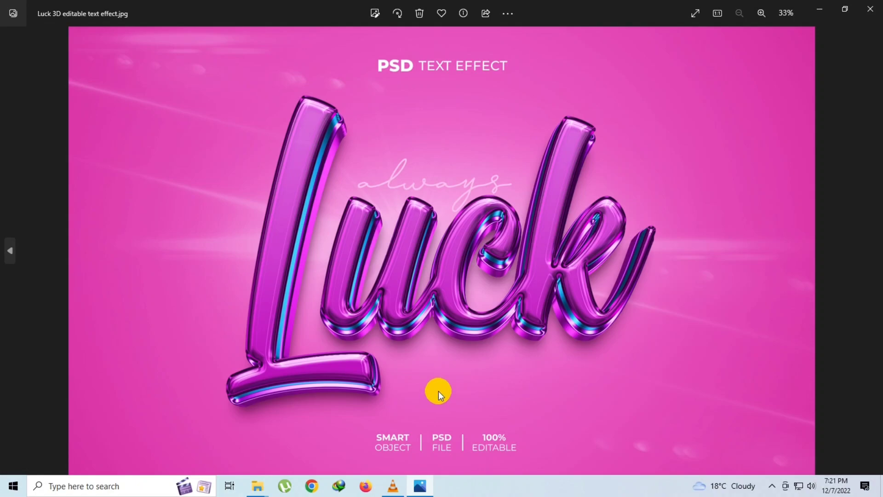
scroll(438, 391, down, 1)
Examine the Max lettering, then zoom in on the gold 2023 digits.
double_click(516, 267)
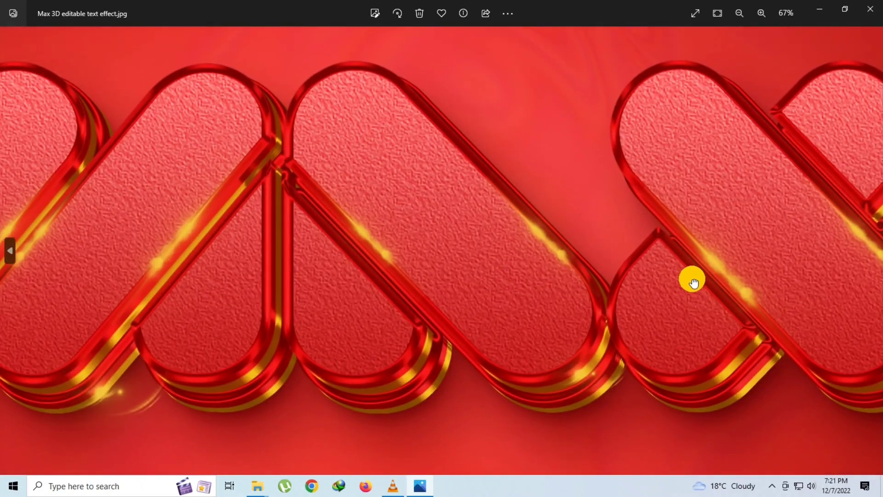
mouse_move(693, 281)
mouse_down()
mouse_move(633, 295)
mouse_move(519, 282)
mouse_move(677, 361)
mouse_up()
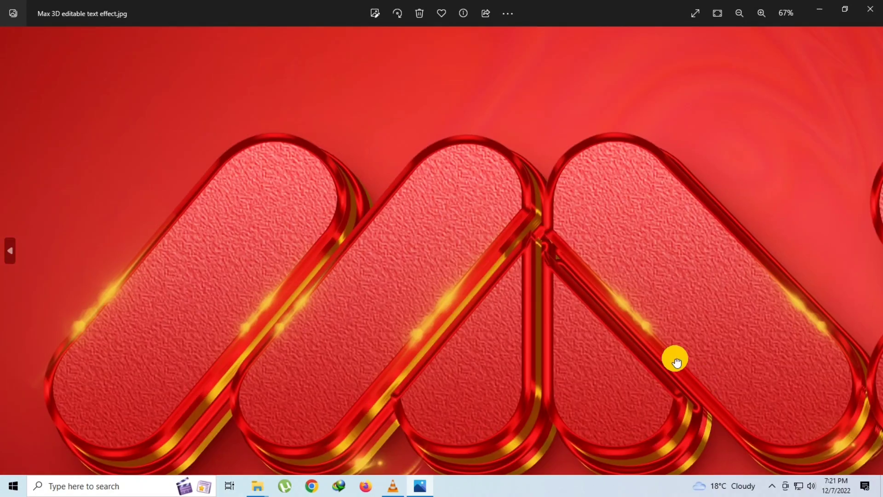
double_click(570, 299)
scroll(488, 343, down, 1)
double_click(547, 277)
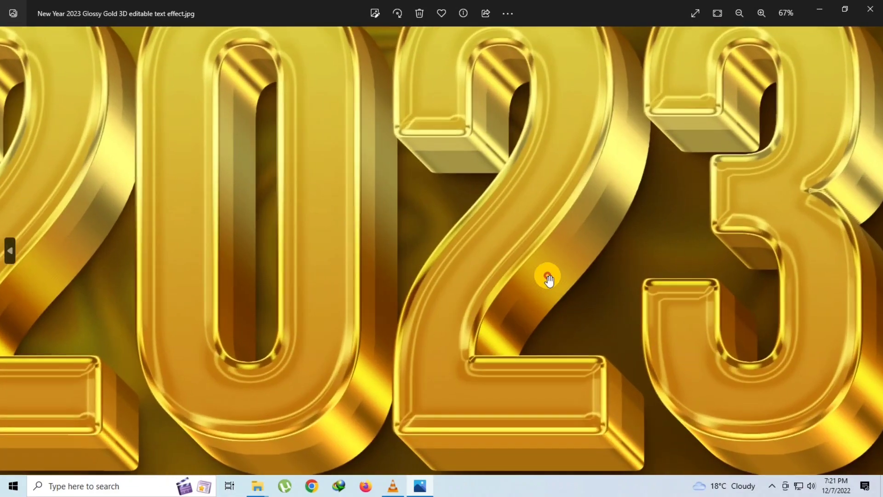
mouse_move(548, 277)
mouse_down()
mouse_move(444, 359)
mouse_move(557, 258)
mouse_up()
Zoom in and pan across the green 2023 and New Year Gold 2023 previews.
scroll(510, 264, down, 3)
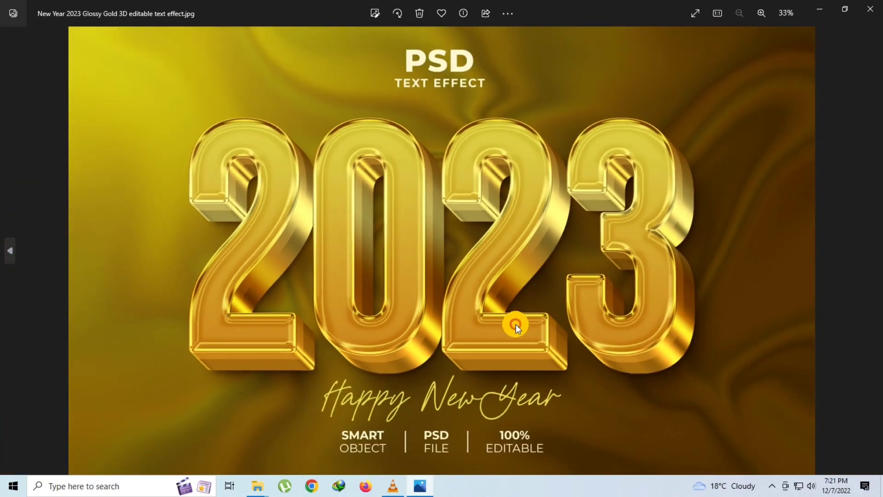
key(Right)
scroll(440, 270, up, 3)
drag(368, 270, 561, 302)
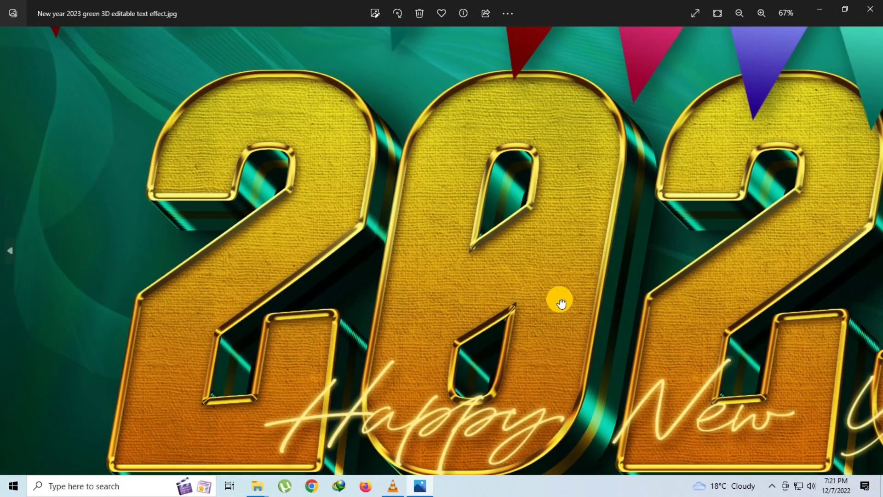
scroll(559, 299, down, 3)
key(Left)
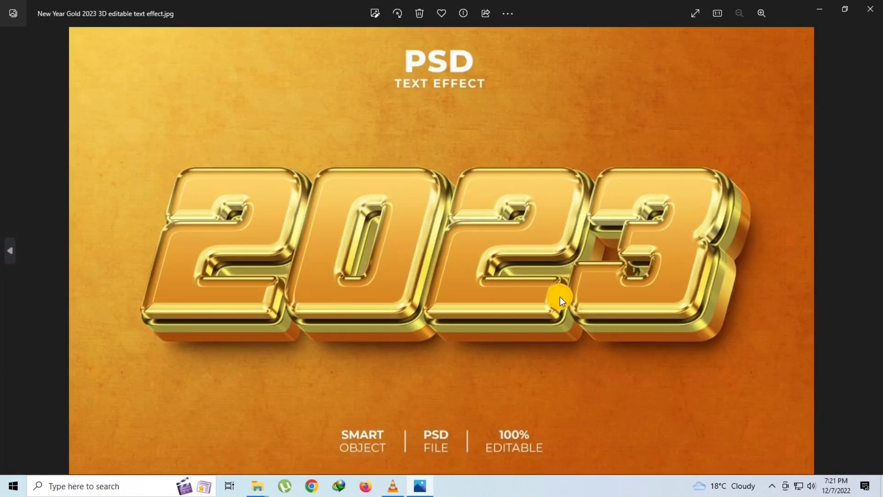
scroll(538, 263, up, 3)
drag(624, 266, 523, 290)
scroll(424, 282, down, 3)
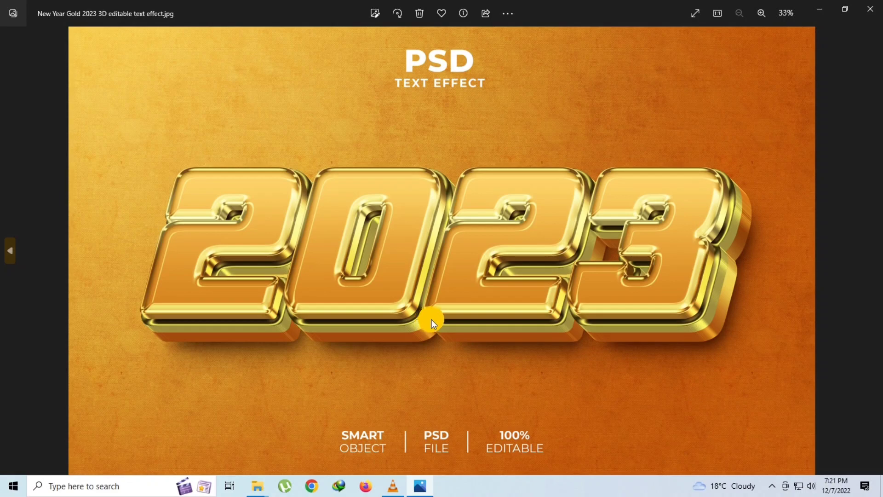
Zoom in and out on the New Year Golden 2023, North and Ocean previews.
key(Left)
scroll(399, 278, up, 3)
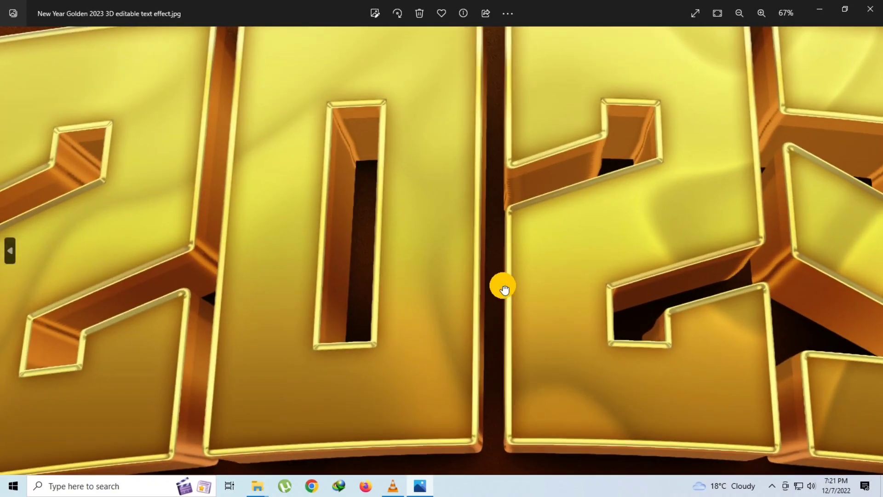
scroll(504, 285, down, 3)
key(Left)
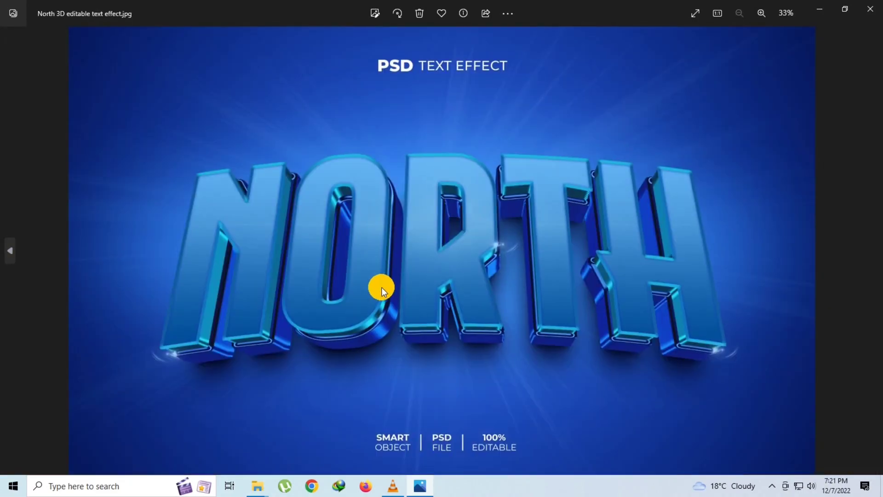
scroll(381, 288, up, 3)
scroll(548, 279, down, 3)
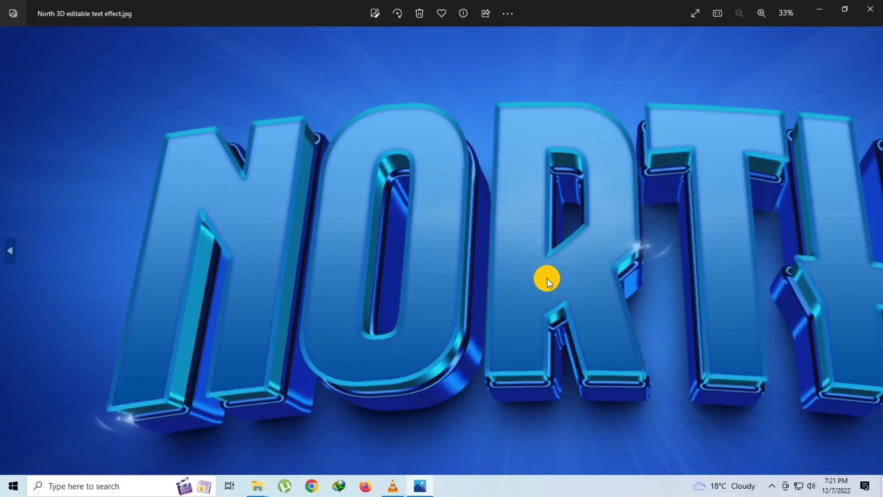
key(Left)
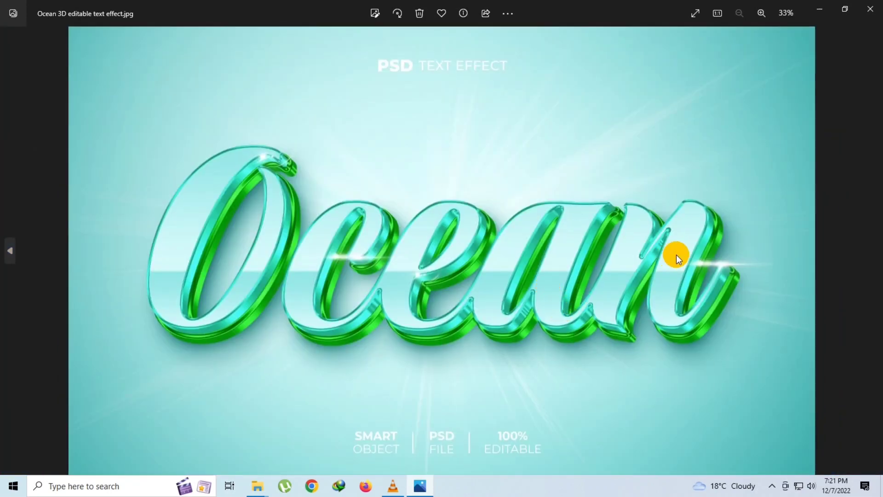
scroll(676, 255, up, 3)
scroll(668, 260, down, 3)
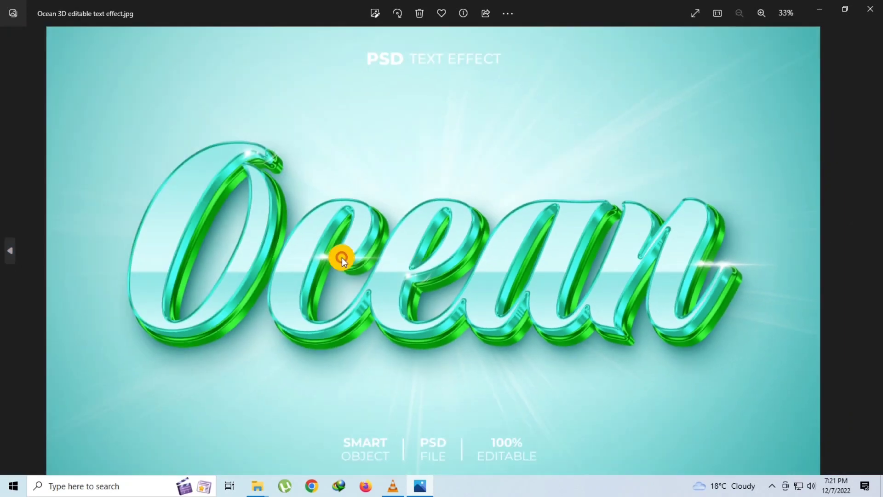
scroll(191, 237, up, 3)
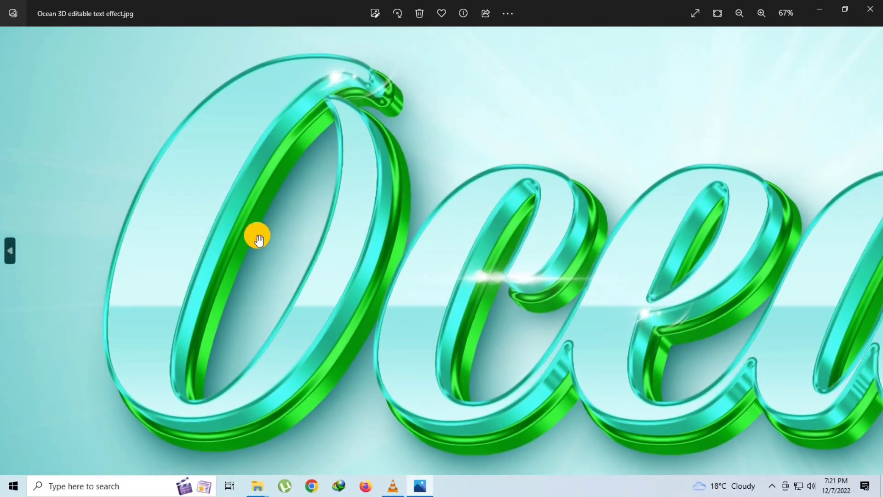
scroll(259, 240, down, 3)
Zoom in and out on the Power template preview.
key(Right)
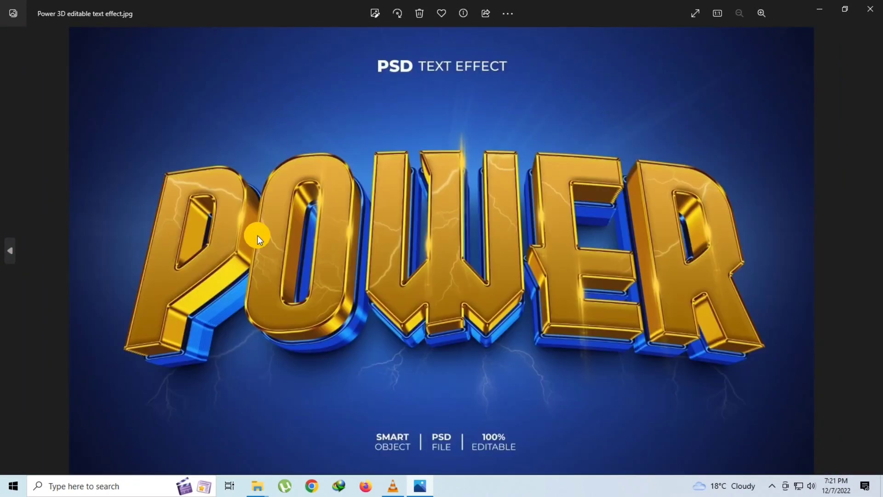
scroll(617, 248, up, 3)
scroll(753, 289, down, 2)
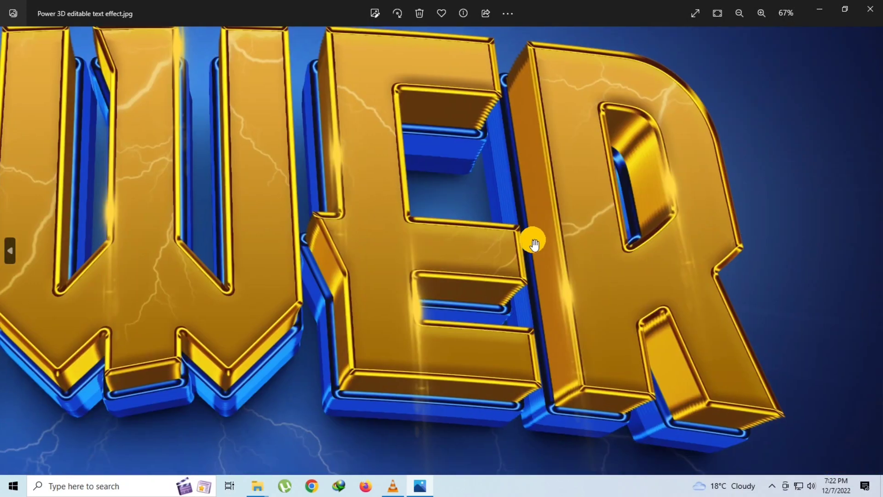
scroll(536, 316, up, 2)
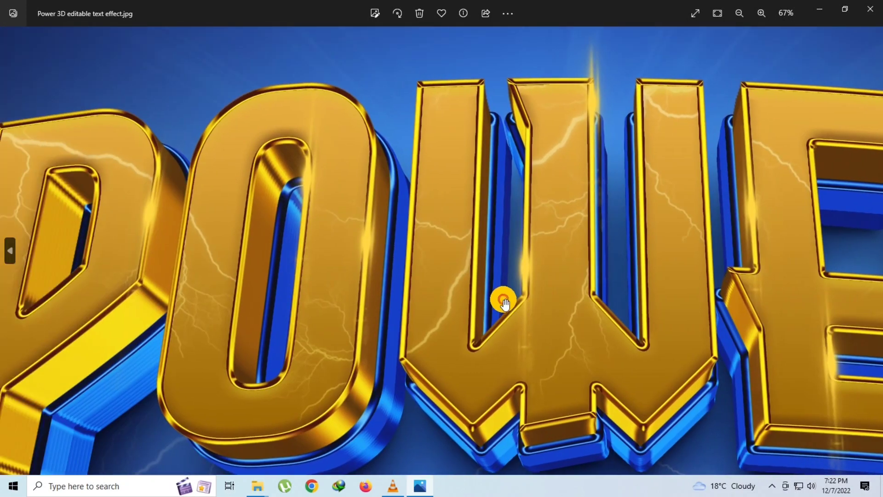
scroll(504, 300, down, 3)
Inspect the Pretty preview close up, panning across its lettering and Inside script.
key(Right)
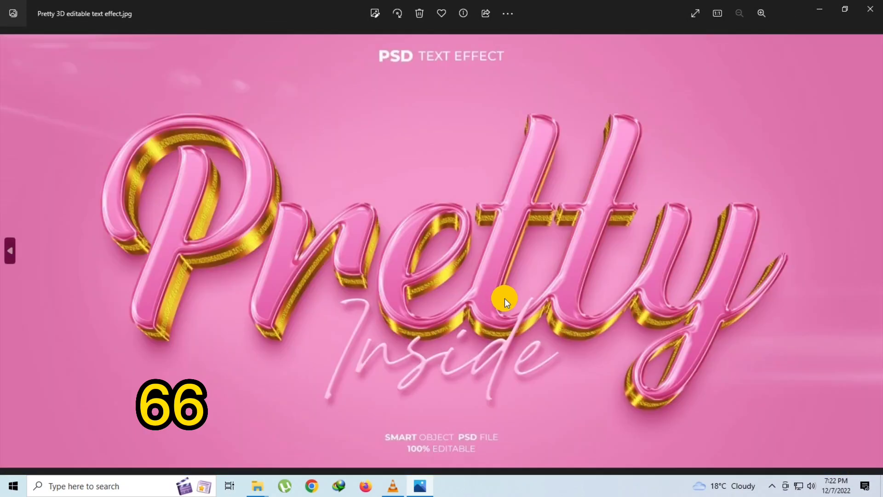
scroll(383, 274, up, 3)
drag(197, 240, 332, 276)
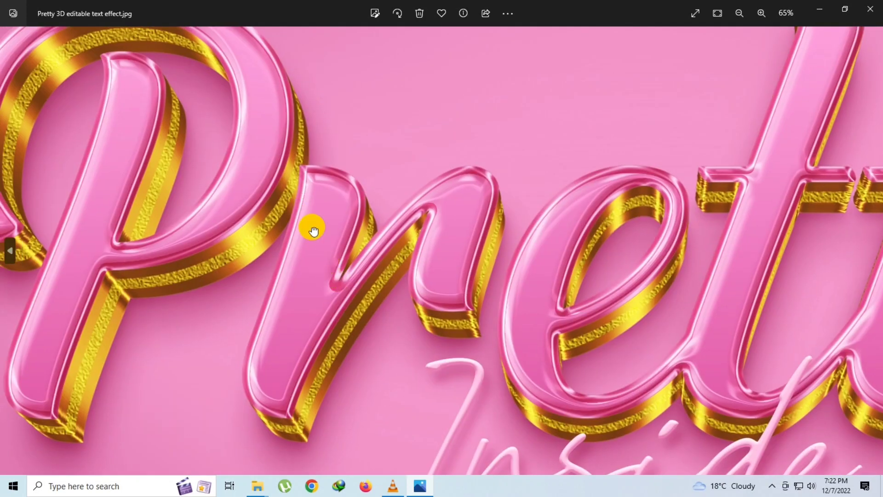
mouse_move(313, 230)
mouse_down()
mouse_move(394, 224)
mouse_move(567, 244)
mouse_up()
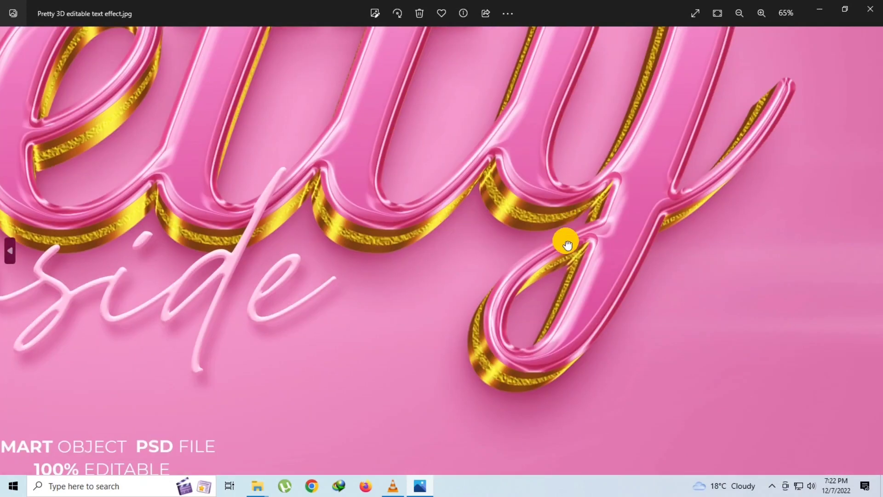
scroll(454, 203, down, 2)
scroll(454, 203, down, 2)
scroll(454, 203, down, 2)
Inspect the PR letters of the Pride preview close up.
key(Right)
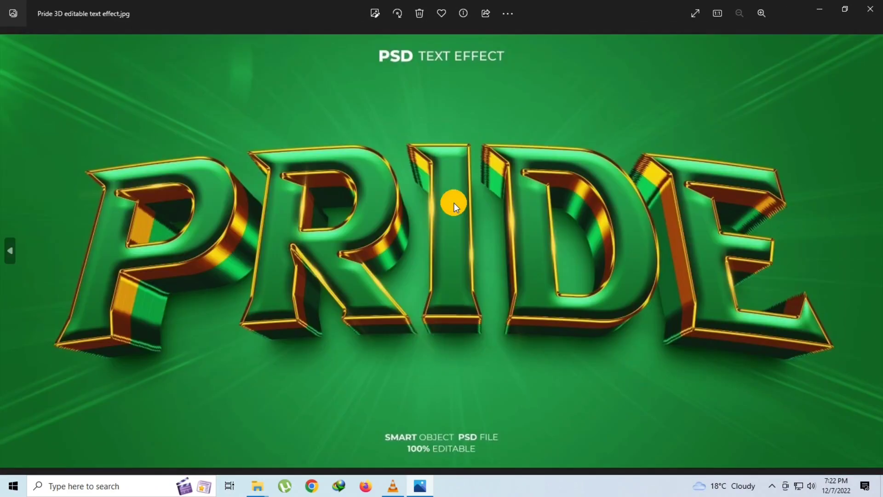
scroll(230, 223, up, 2)
scroll(231, 223, up, 2)
drag(296, 235, 501, 255)
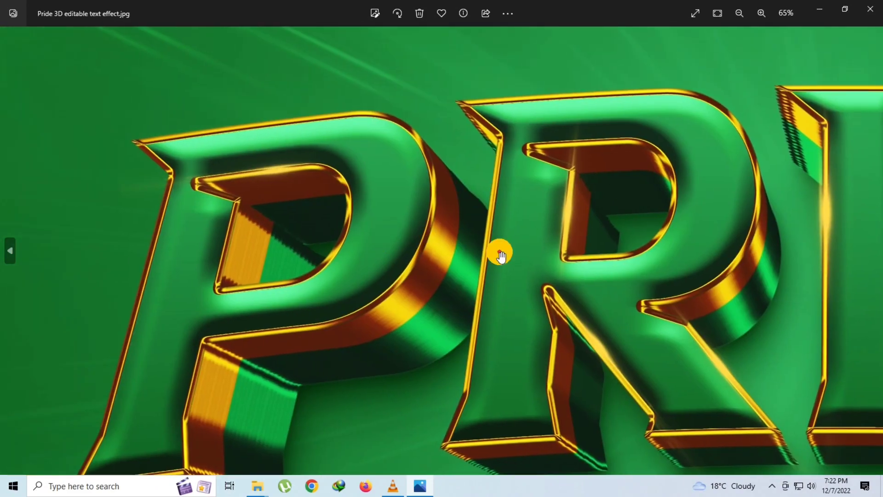
scroll(506, 253, down, 2)
scroll(460, 276, down, 1)
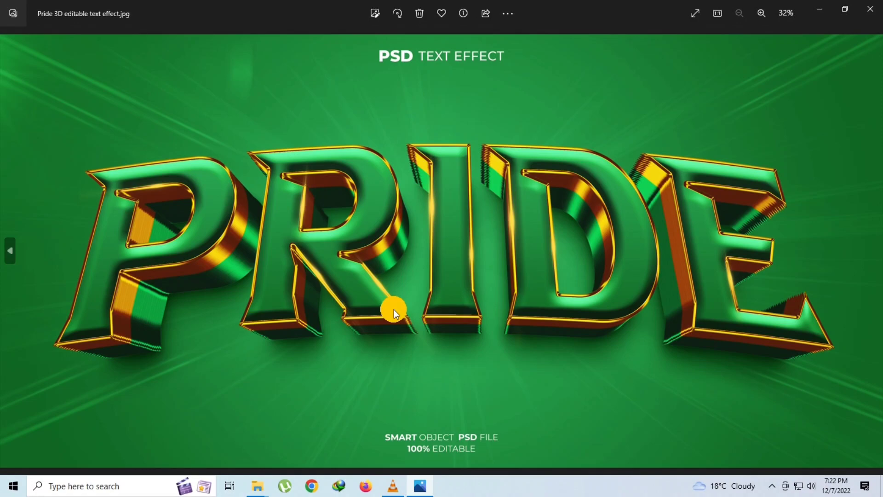
Pan across the zoomed PROMO lettering of the Promo preview.
key(Right)
scroll(446, 275, up, 3)
drag(685, 264, 493, 306)
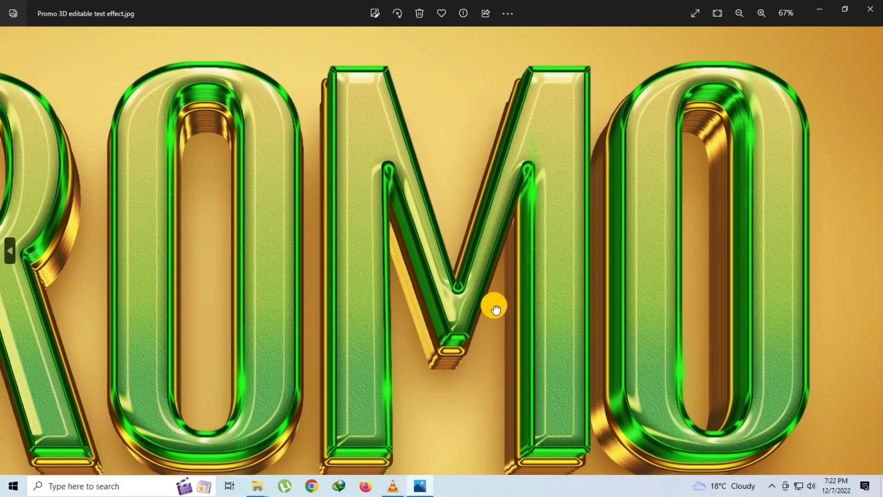
scroll(648, 299, down, 1)
scroll(297, 278, up, 1)
drag(296, 278, 505, 282)
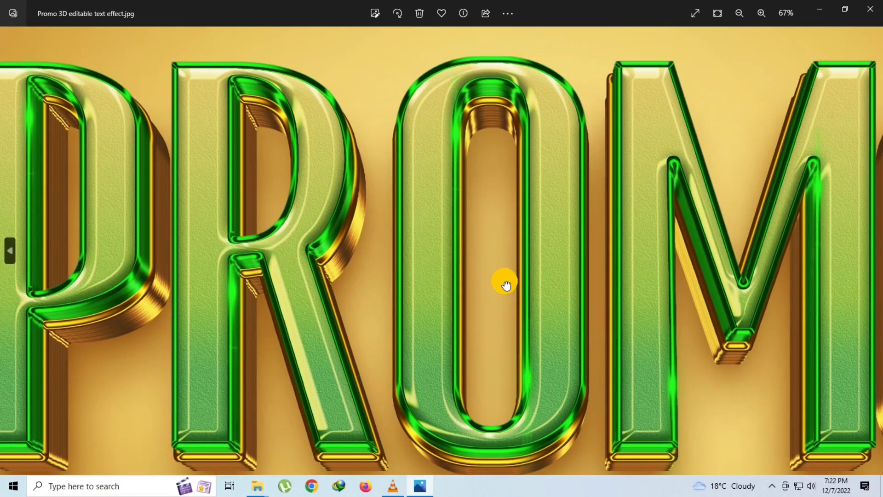
drag(216, 282, 355, 286)
scroll(357, 287, down, 3)
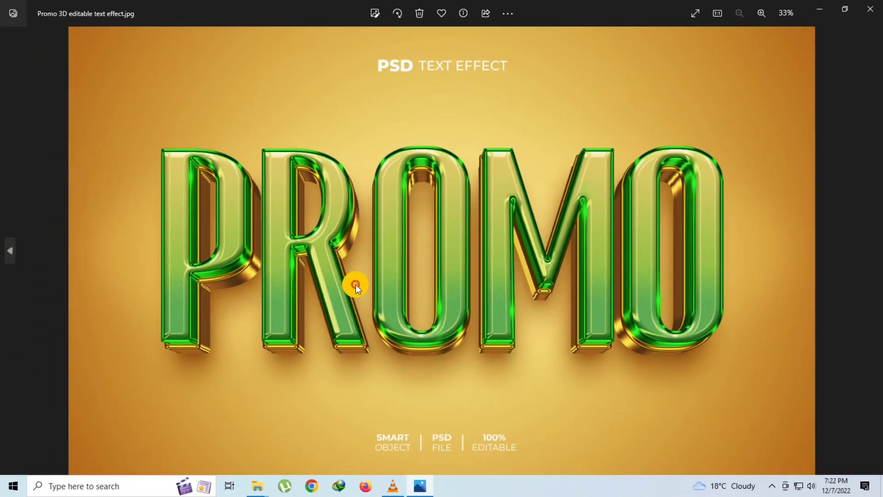
Inspect the Purple preview's letters close up, including the 'rple' end.
key(Right)
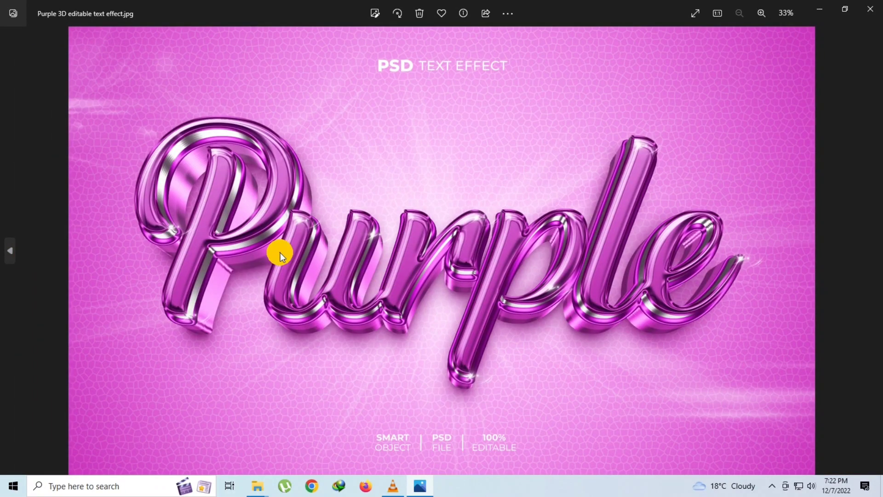
scroll(280, 252, up, 3)
drag(225, 236, 347, 277)
scroll(539, 293, down, 3)
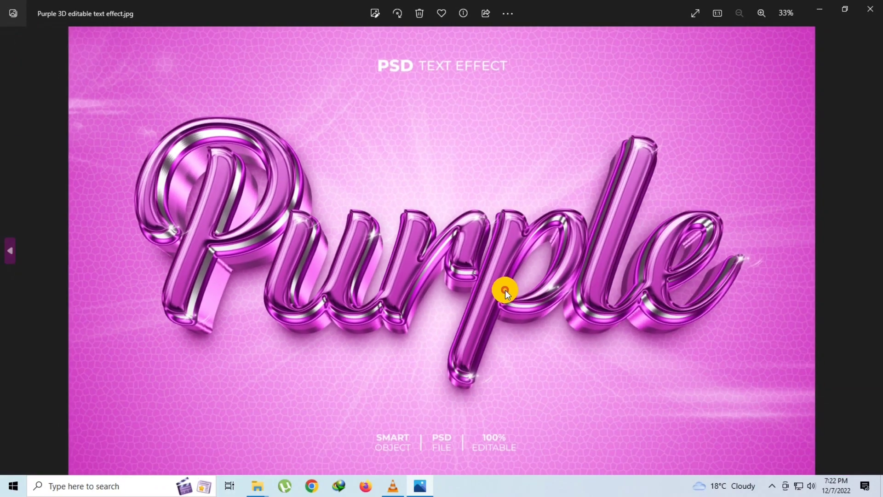
scroll(672, 256, up, 3)
drag(583, 310, 598, 197)
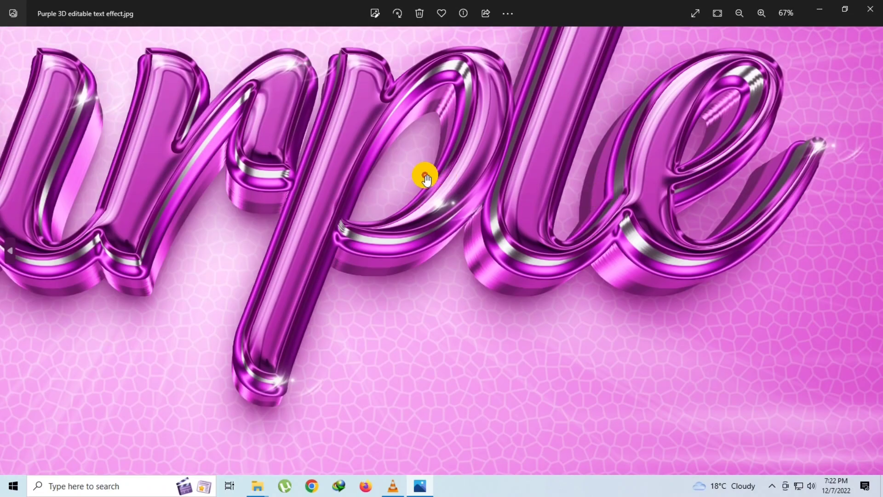
mouse_move(422, 177)
mouse_down()
mouse_move(359, 417)
mouse_move(541, 300)
mouse_up()
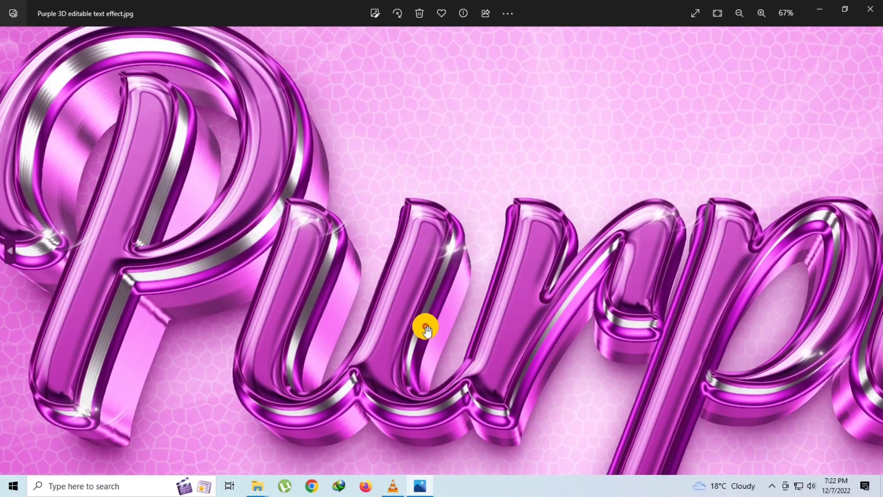
scroll(424, 326, down, 3)
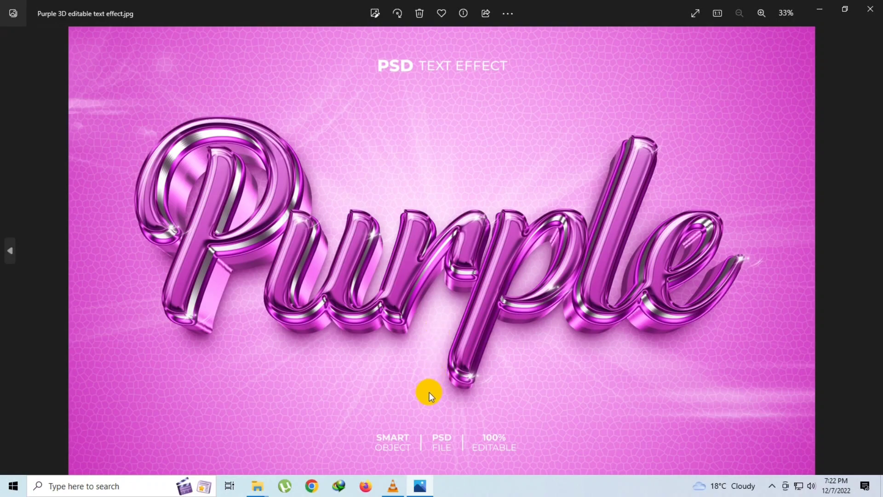
Look around the Reptile preview close up, panning to the TILE letters.
key(Right)
scroll(256, 319, up, 3)
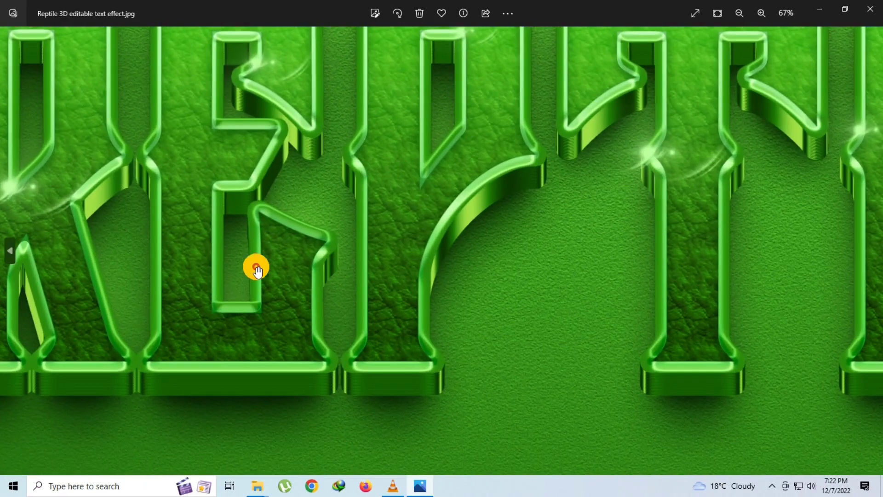
drag(250, 203, 289, 316)
scroll(687, 224, down, 3)
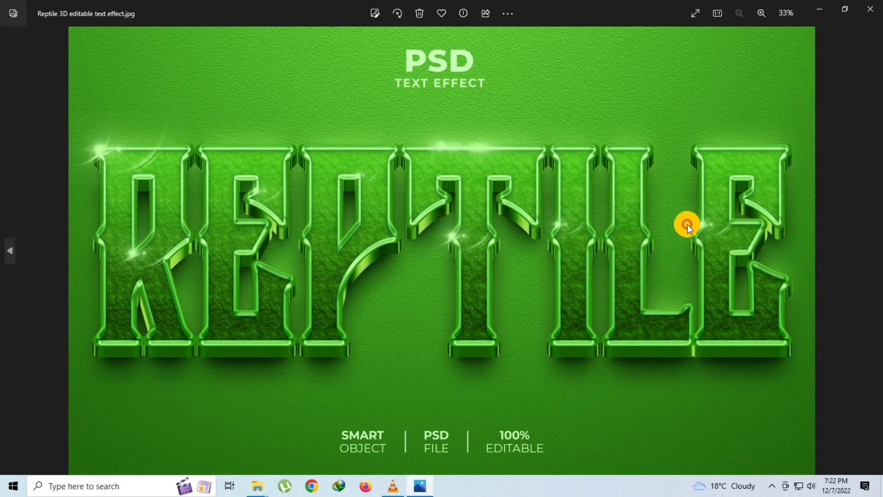
scroll(687, 225, up, 3)
drag(687, 225, 469, 225)
scroll(443, 235, down, 3)
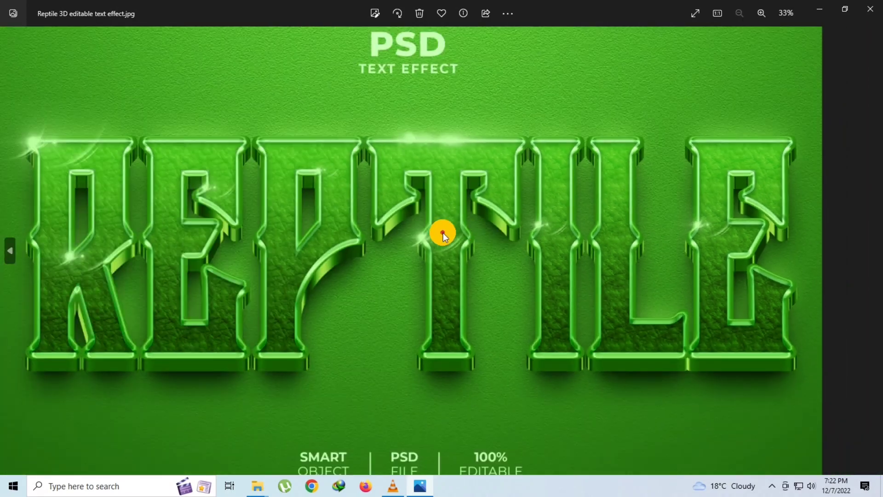
Pan across the zoomed ROCKET lettering of the Rocket preview.
key(Right)
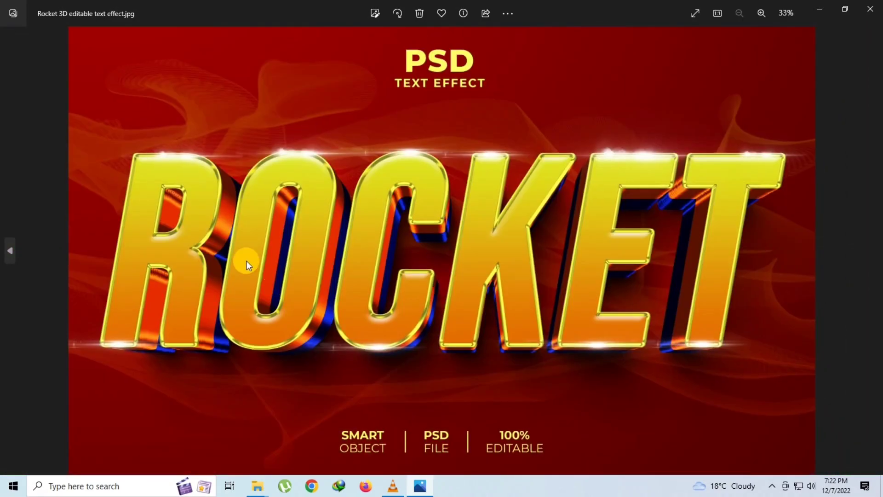
scroll(244, 259, up, 3)
drag(179, 249, 357, 270)
drag(617, 265, 442, 268)
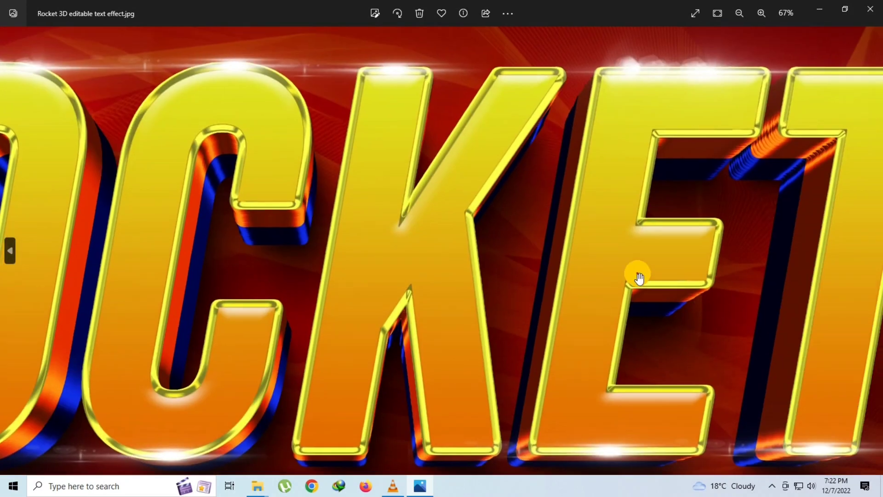
mouse_move(639, 277)
mouse_down()
mouse_move(536, 296)
mouse_move(437, 296)
mouse_up()
scroll(434, 293, down, 2)
scroll(434, 291, down, 2)
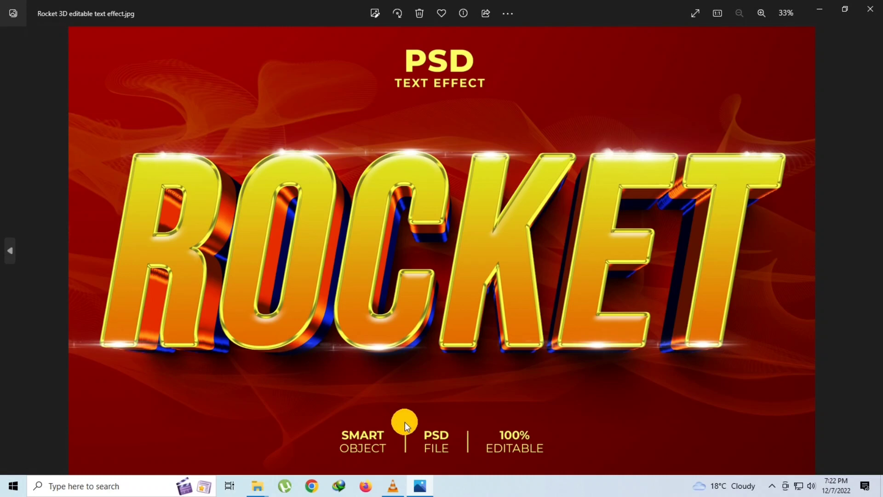
Inspect the Shiny preview close up, then zoom back out to the full image.
key(Right)
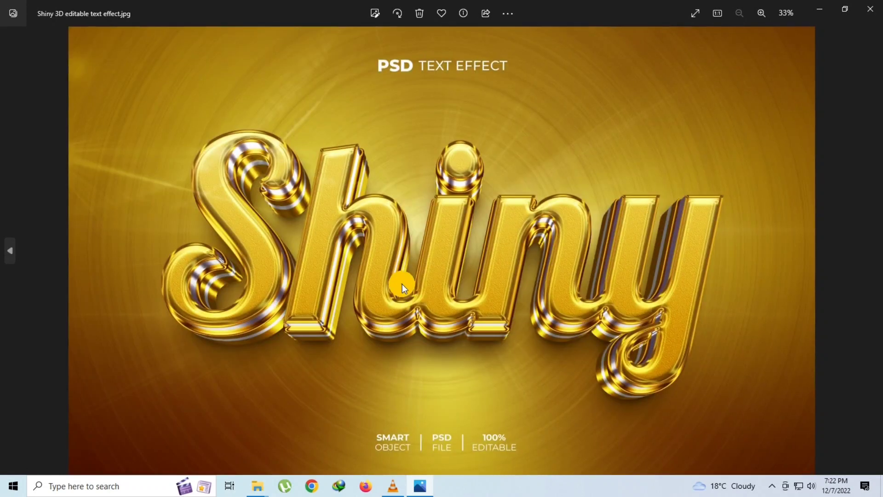
scroll(402, 284, up, 3)
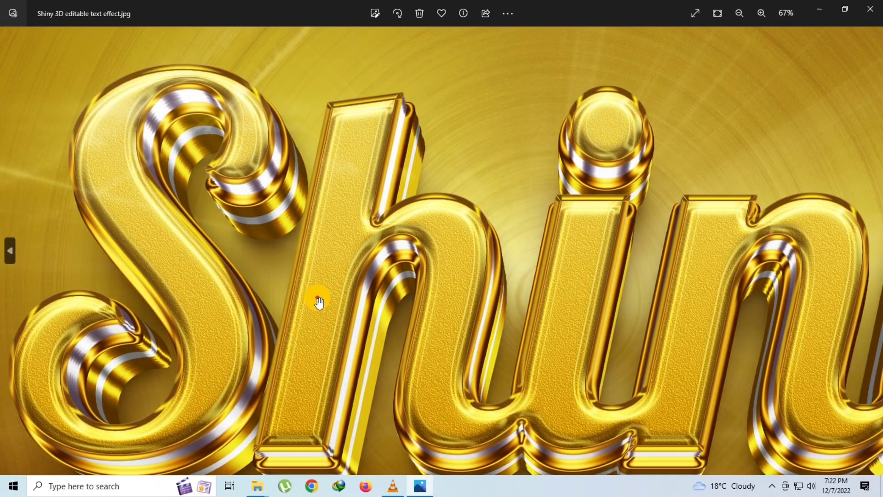
drag(351, 277, 392, 245)
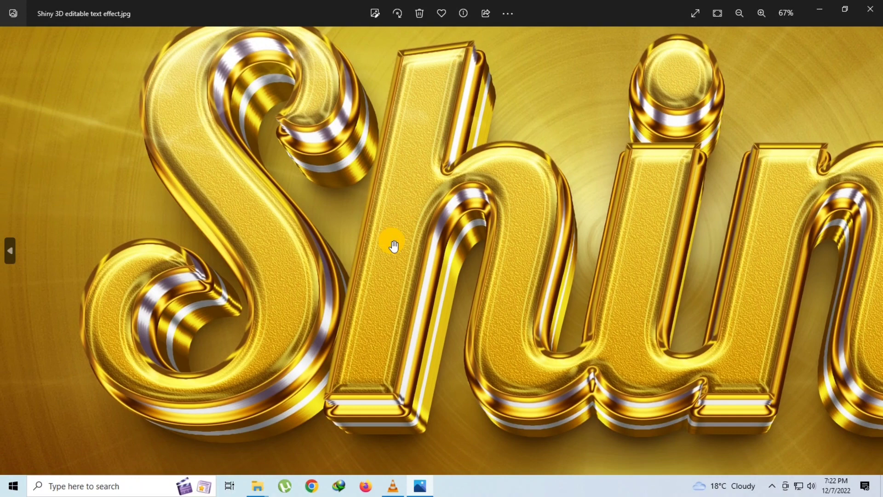
scroll(392, 241, down, 2)
scroll(392, 241, down, 1)
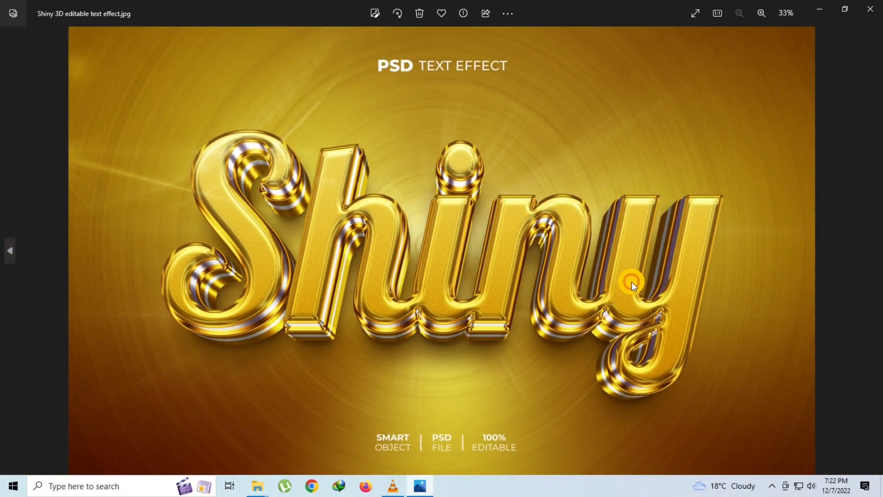
scroll(631, 282, up, 3)
mouse_move(673, 354)
mouse_down()
mouse_move(647, 257)
mouse_move(506, 240)
mouse_up()
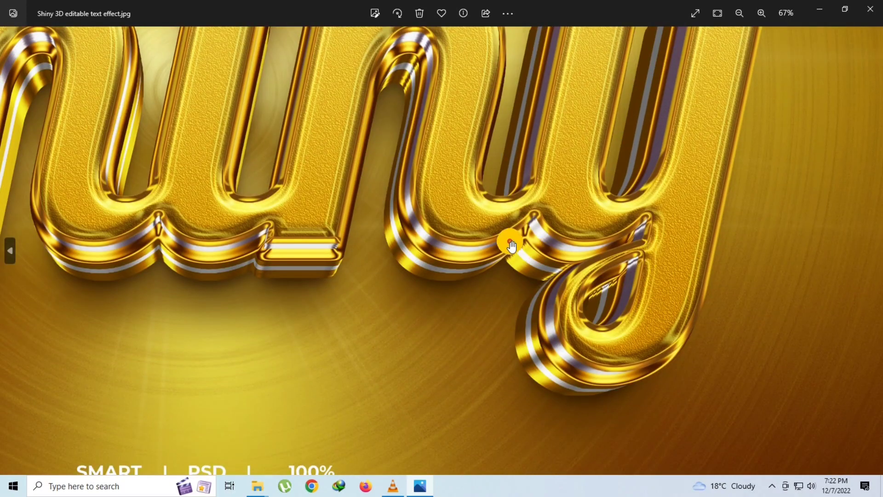
scroll(504, 239, down, 2)
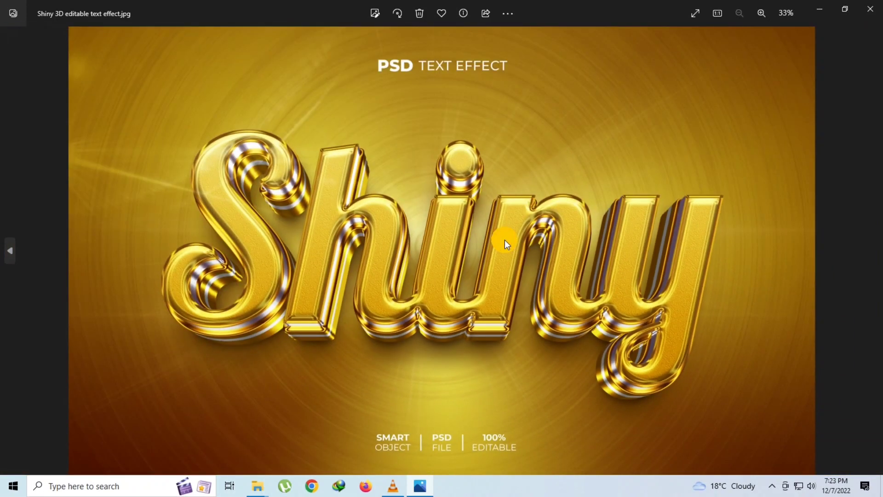
Zoom into the Slow preview and pan across its lettering.
key(Right)
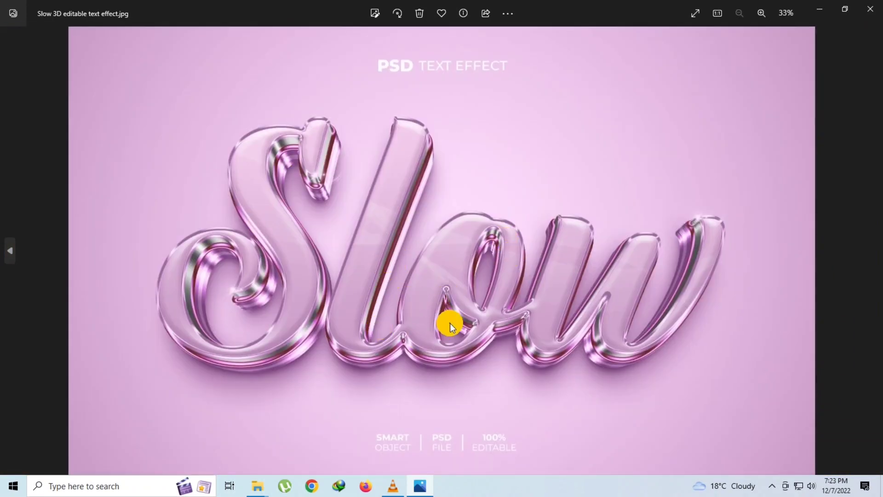
scroll(450, 323, up, 2)
drag(685, 304, 574, 305)
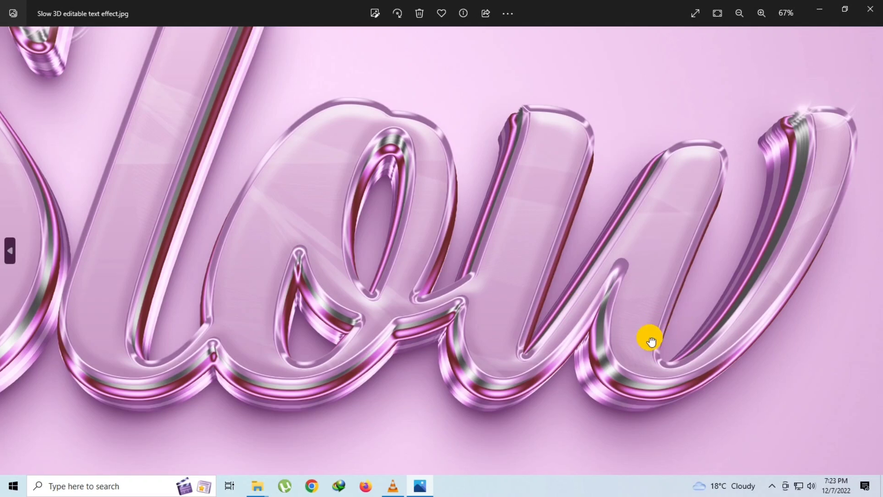
mouse_move(647, 340)
mouse_down()
mouse_move(635, 380)
mouse_move(566, 387)
mouse_up()
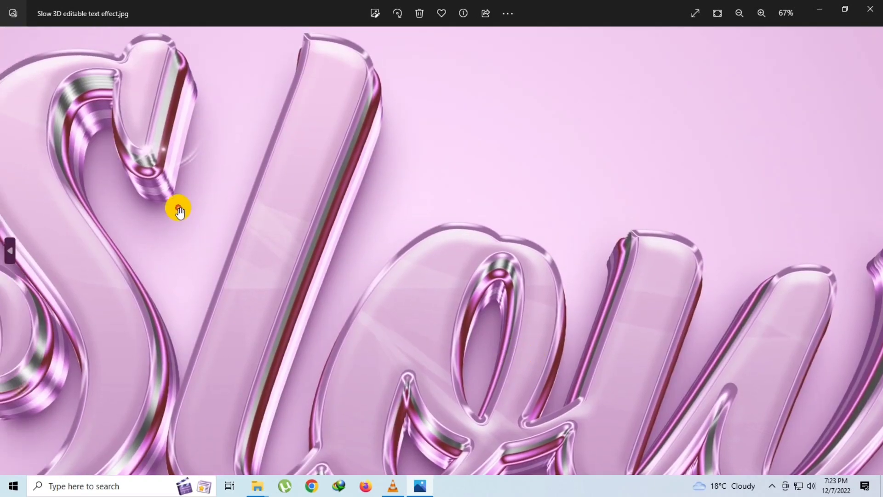
mouse_move(176, 205)
mouse_down()
mouse_move(279, 203)
mouse_move(347, 185)
mouse_up()
scroll(278, 227, down, 1)
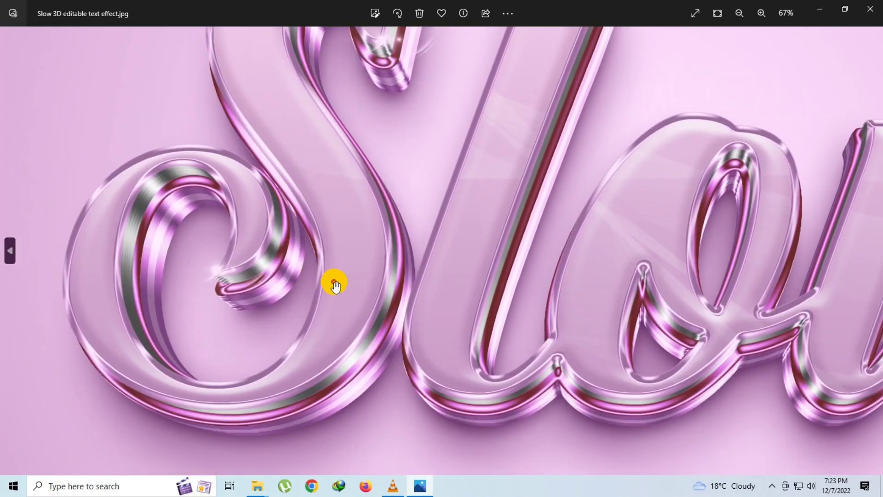
scroll(334, 281, down, 1)
Zoom into the Smart preview and pan across its letters.
key(Right)
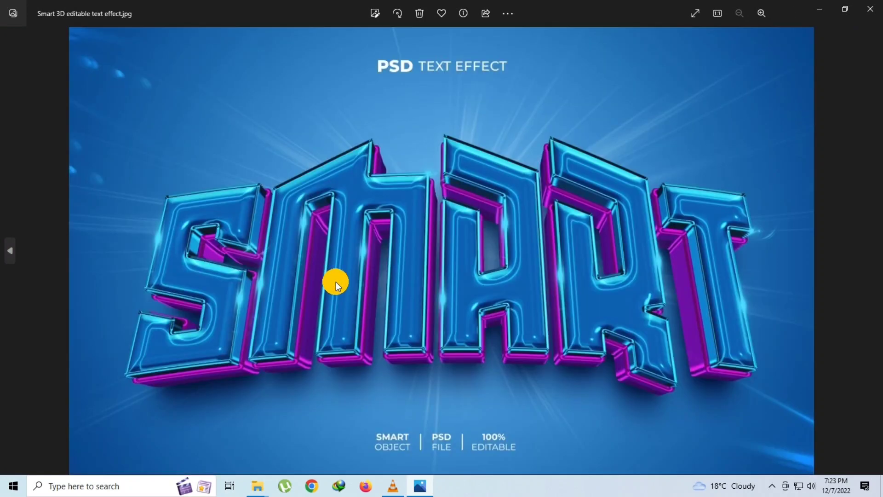
scroll(498, 244, up, 1)
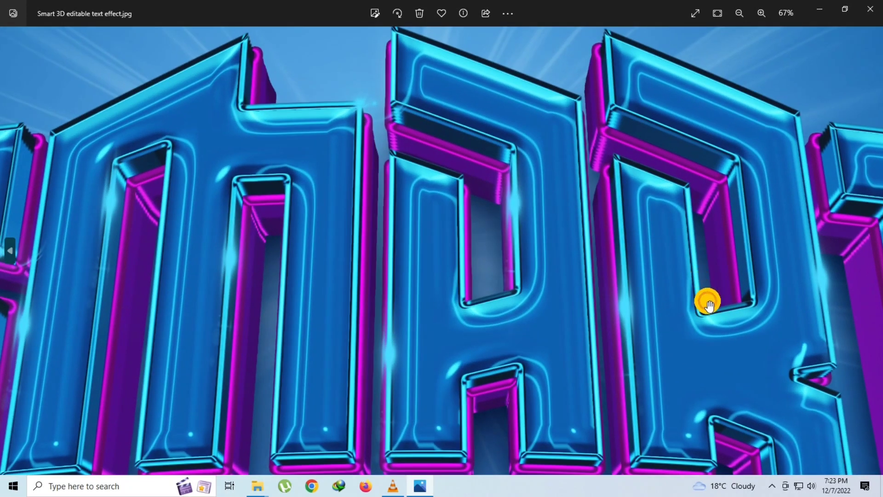
drag(705, 299, 539, 268)
mouse_move(646, 320)
mouse_down()
mouse_move(587, 276)
mouse_move(667, 290)
mouse_move(483, 290)
mouse_move(574, 330)
mouse_move(762, 339)
mouse_up()
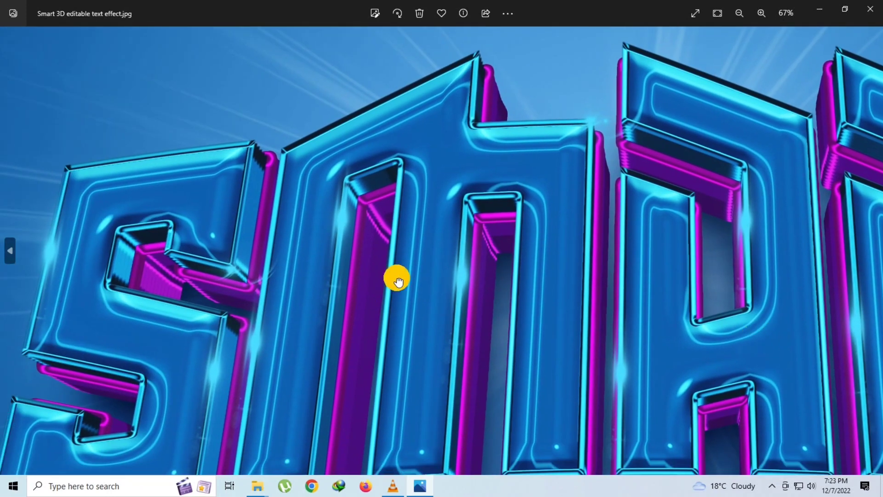
drag(396, 278, 426, 256)
scroll(413, 283, down, 1)
Inspect the Spin and Taste previews close up, panning across their letters.
key(Right)
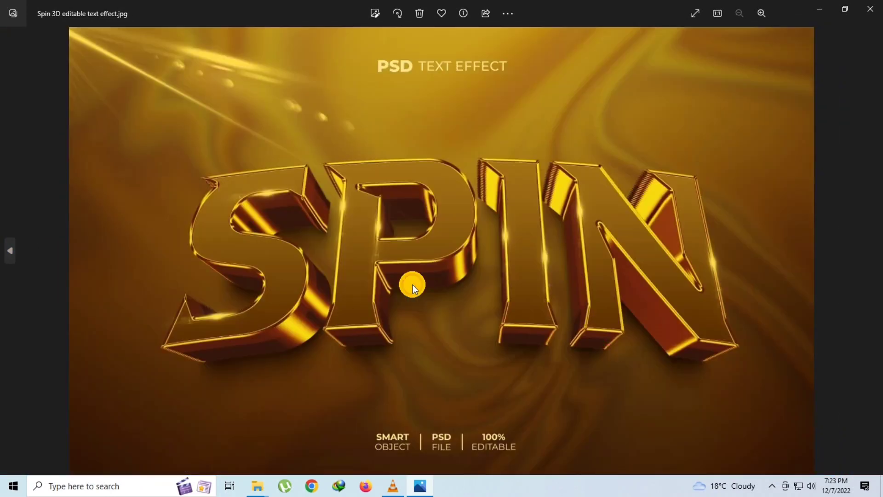
scroll(393, 236, up, 1)
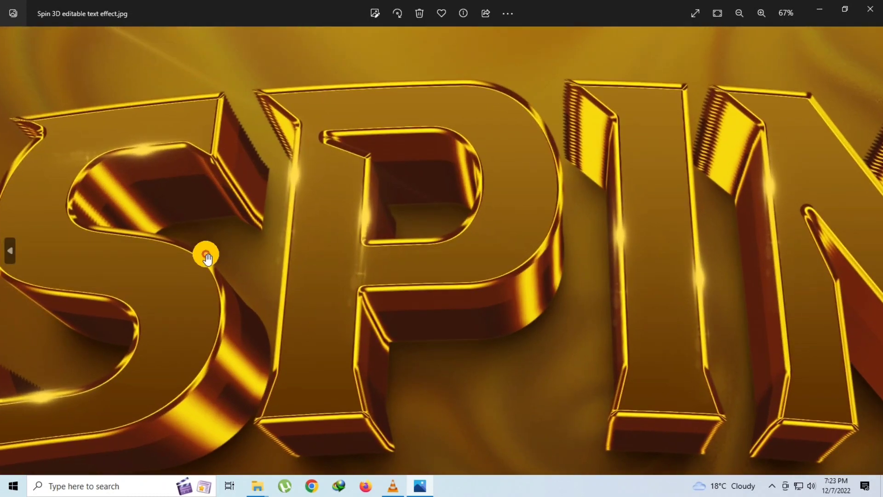
drag(248, 268, 288, 282)
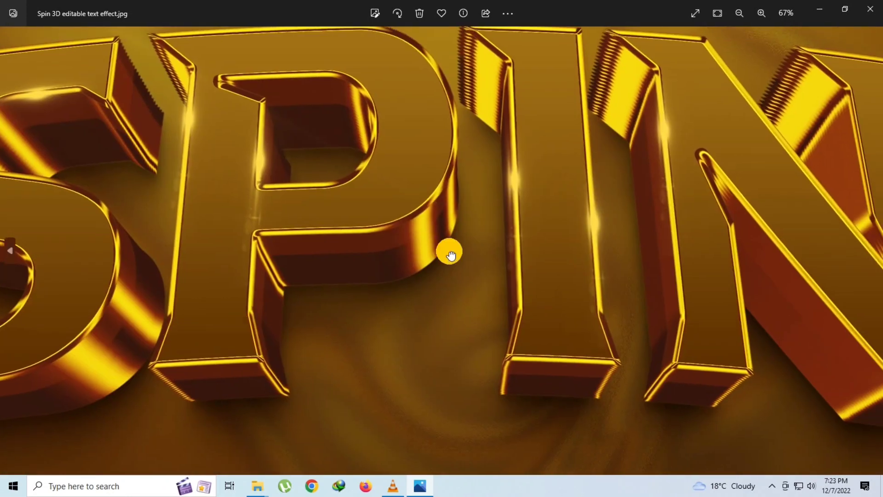
scroll(450, 252, down, 1)
key(Right)
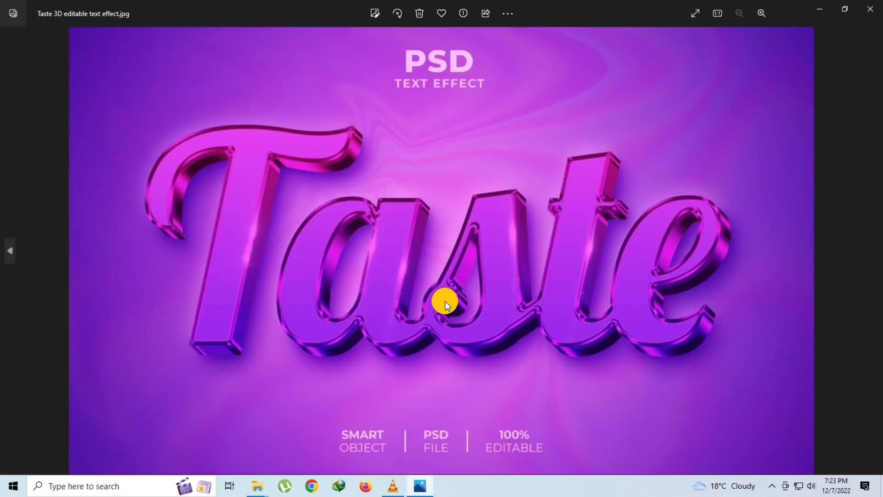
scroll(298, 264, up, 1)
drag(628, 327, 439, 347)
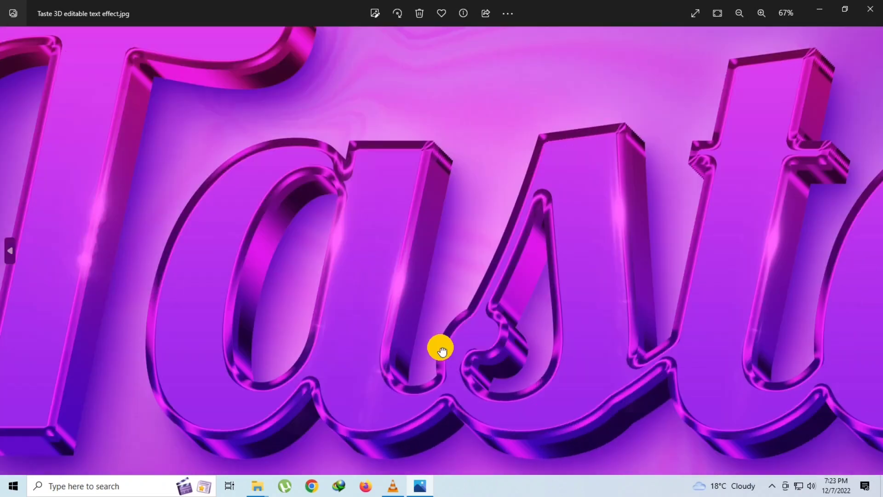
drag(625, 326, 453, 317)
scroll(462, 311, down, 1)
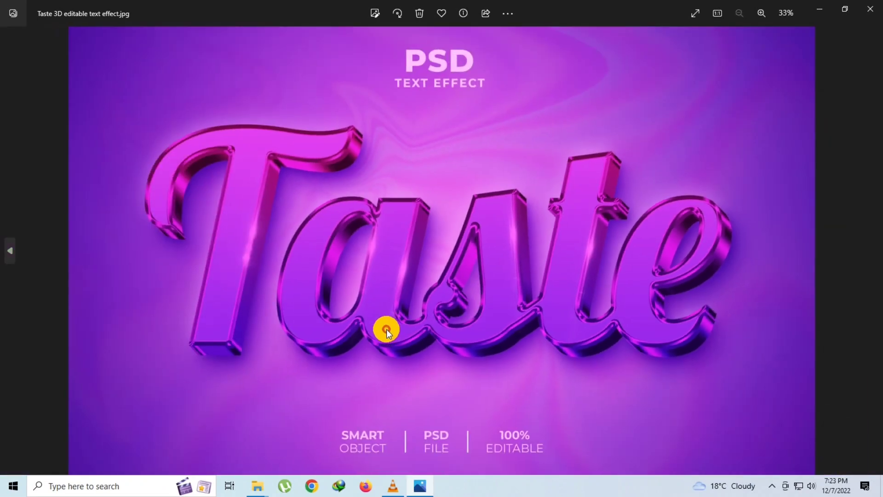
Zoom into the Time and Toxic previews, then fit each back to view.
key(Right)
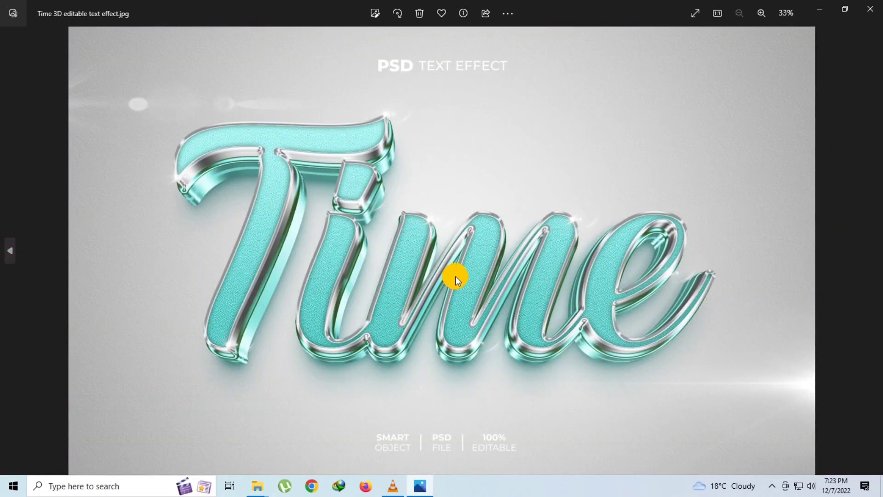
scroll(455, 276, up, 1)
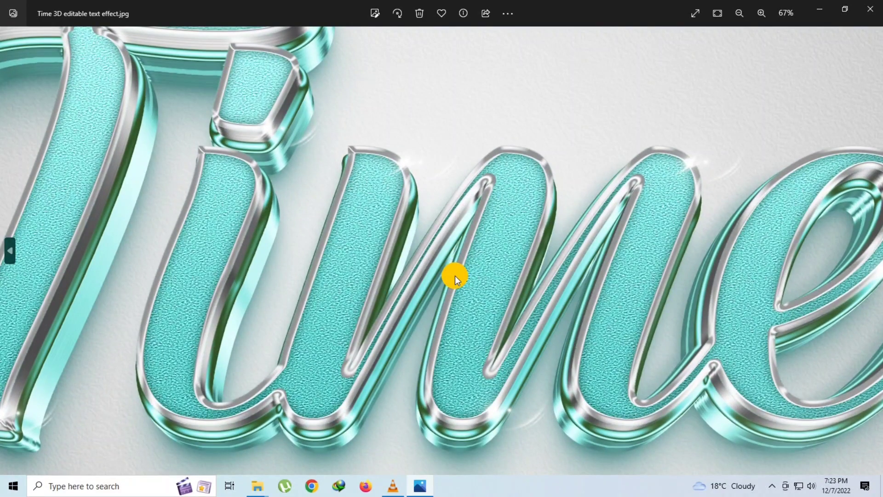
double_click(454, 276)
key(Right)
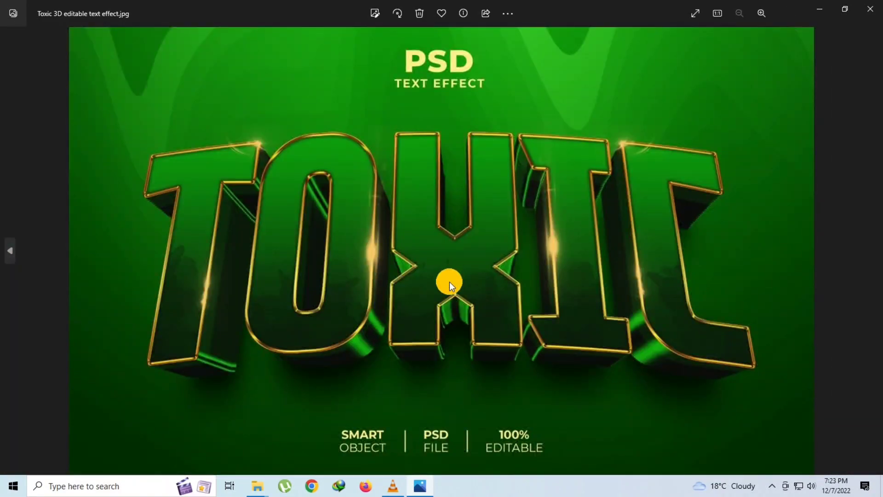
scroll(449, 267, up, 1)
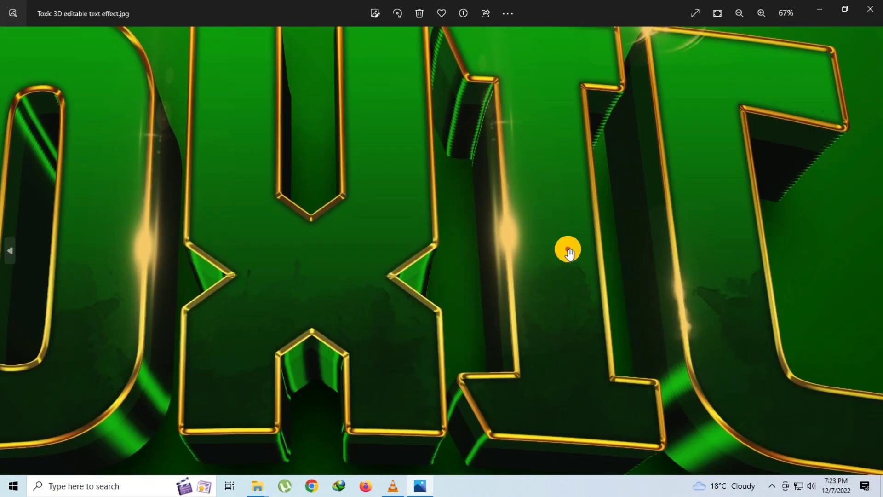
double_click(566, 250)
Inspect the enlarged Type and Ultra lettering close up.
key(Right)
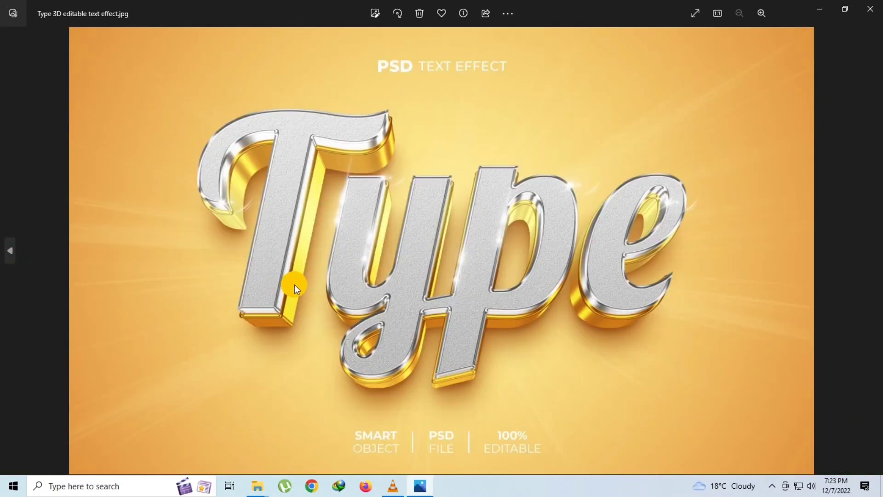
scroll(438, 261, up, 1)
drag(428, 285, 261, 304)
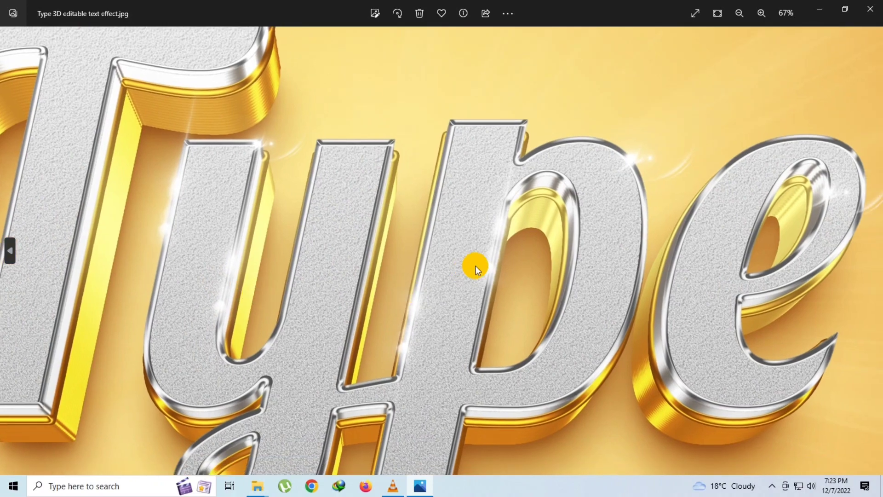
double_click(476, 266)
key(Right)
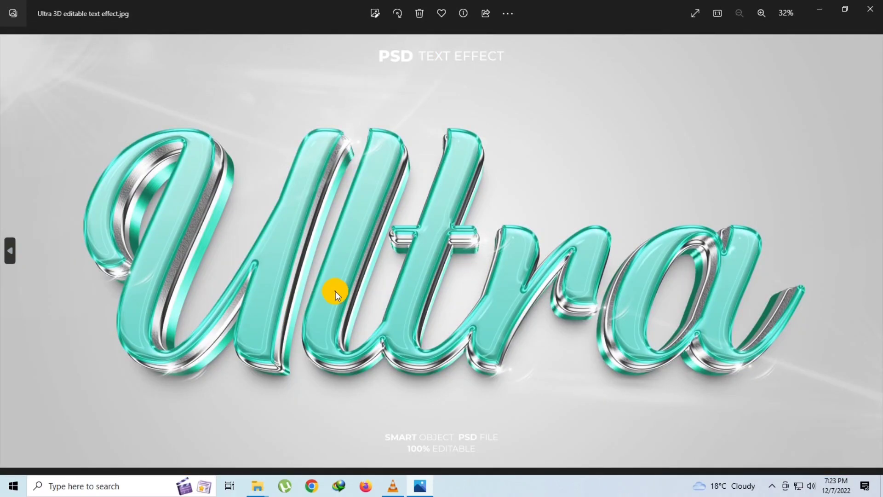
scroll(335, 291, up, 1)
mouse_move(252, 277)
mouse_down()
mouse_move(195, 393)
mouse_move(473, 365)
mouse_move(296, 289)
mouse_up()
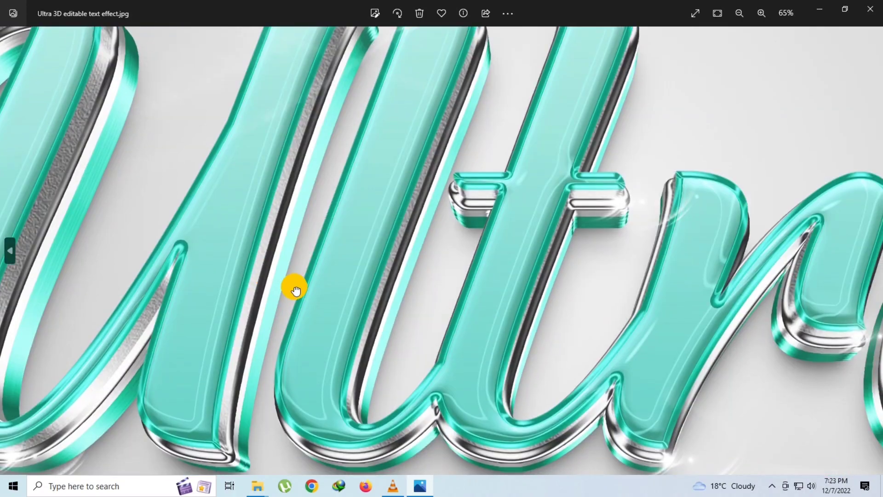
scroll(554, 346, down, 1)
scroll(625, 336, down, 1)
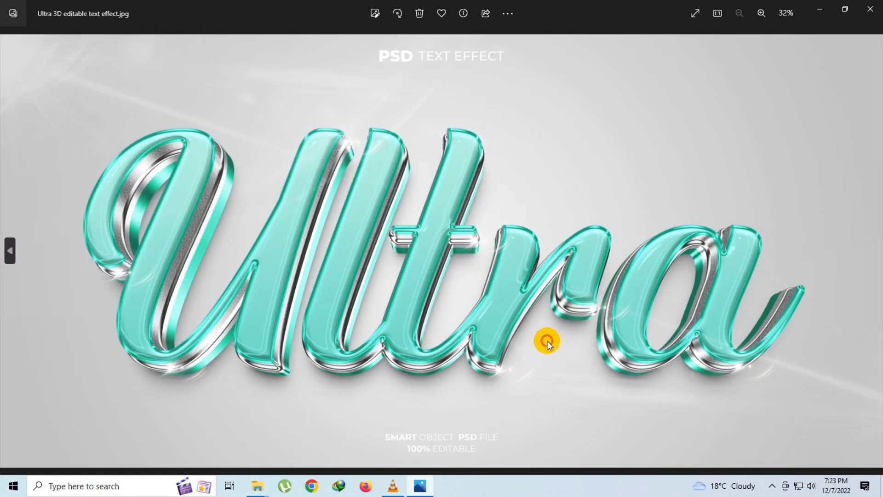
Zoom into the Vibes preview and pan across its VIB and BES letters.
key(Right)
scroll(435, 253, up, 1)
drag(468, 247, 371, 306)
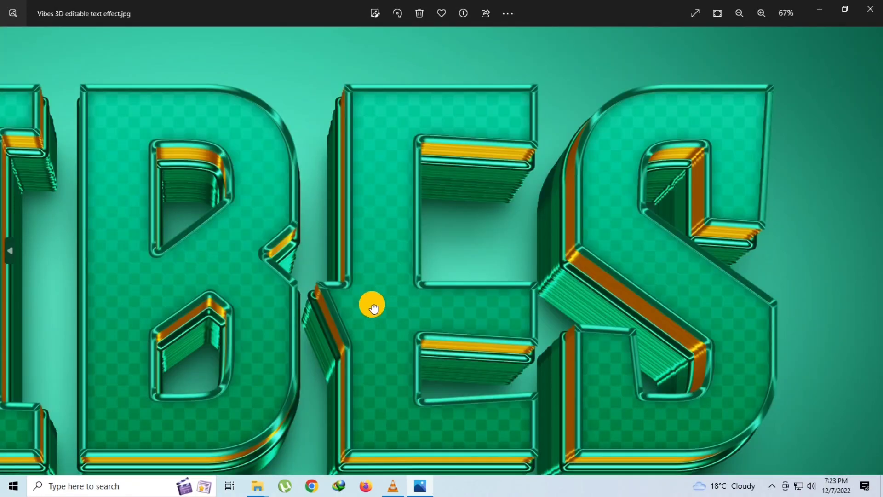
drag(453, 270, 559, 280)
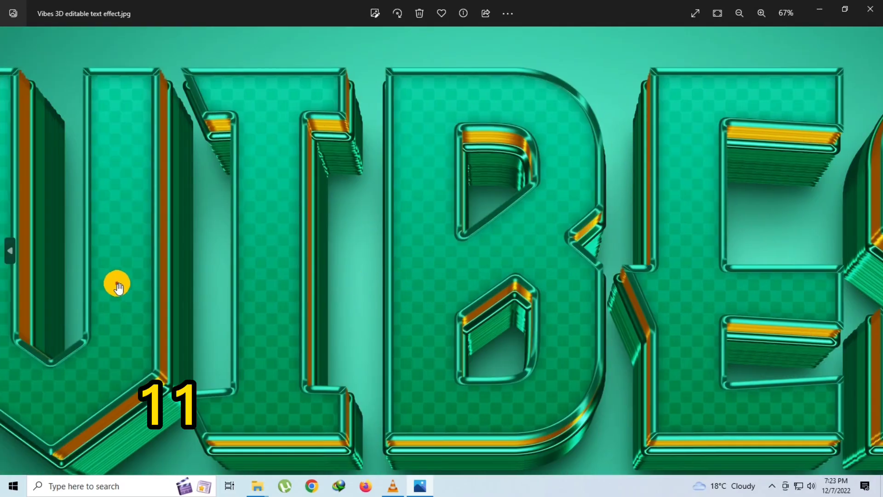
drag(118, 286, 360, 286)
scroll(267, 296, down, 1)
Zoom into the viking preview to view its KING letters.
key(Right)
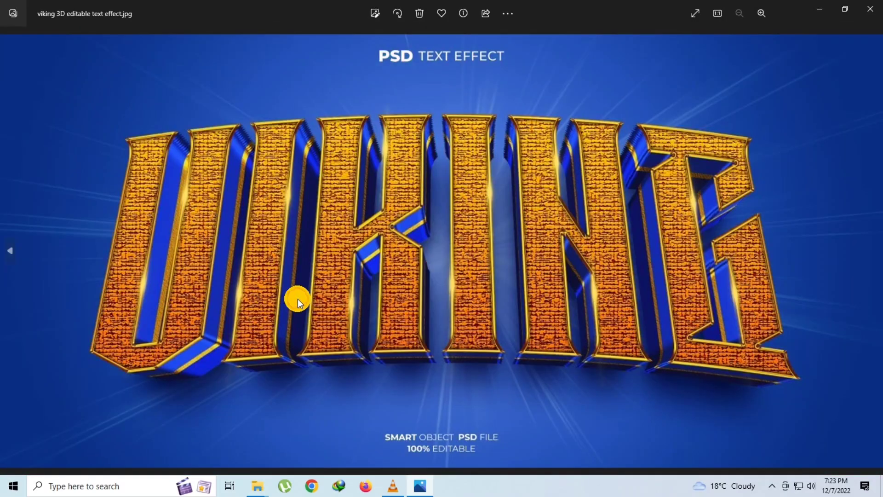
scroll(374, 267, up, 1)
drag(625, 272, 493, 253)
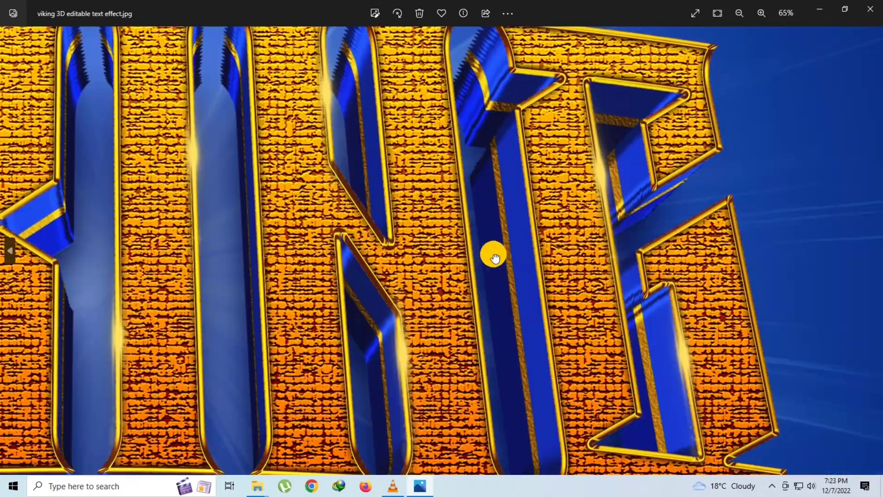
scroll(635, 340, down, 1)
scroll(483, 313, down, 1)
scroll(483, 313, down, 1)
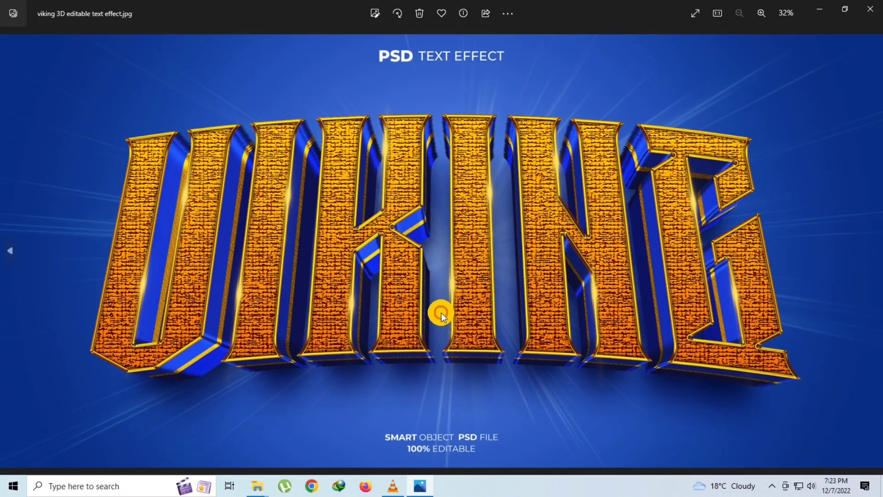
Zoom into the White preview and look around its lettering.
key(Right)
scroll(471, 283, up, 1)
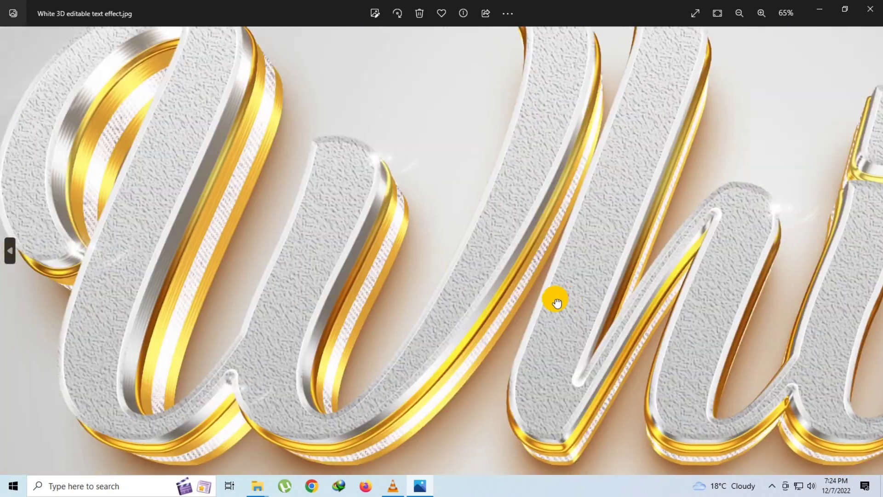
drag(557, 300, 368, 365)
scroll(458, 312, down, 1)
scroll(457, 312, down, 1)
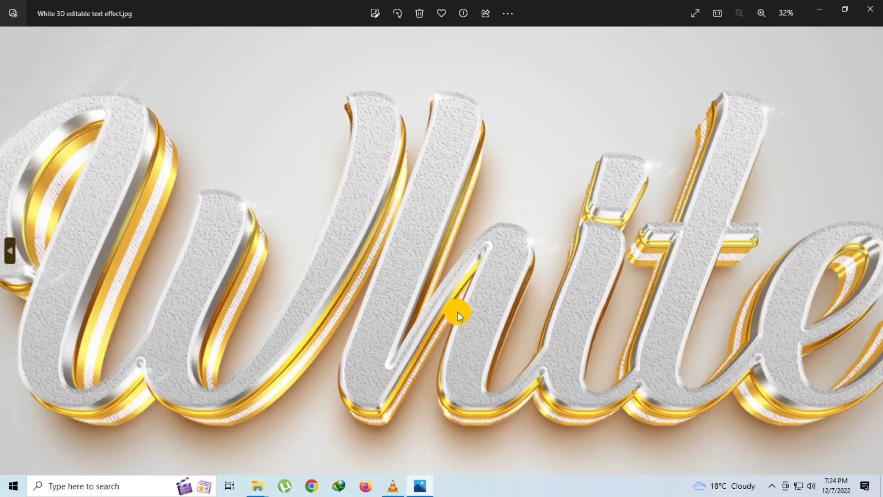
scroll(457, 311, down, 1)
Zoom into the Winner preview and pan across its letters.
key(Right)
scroll(199, 289, up, 1)
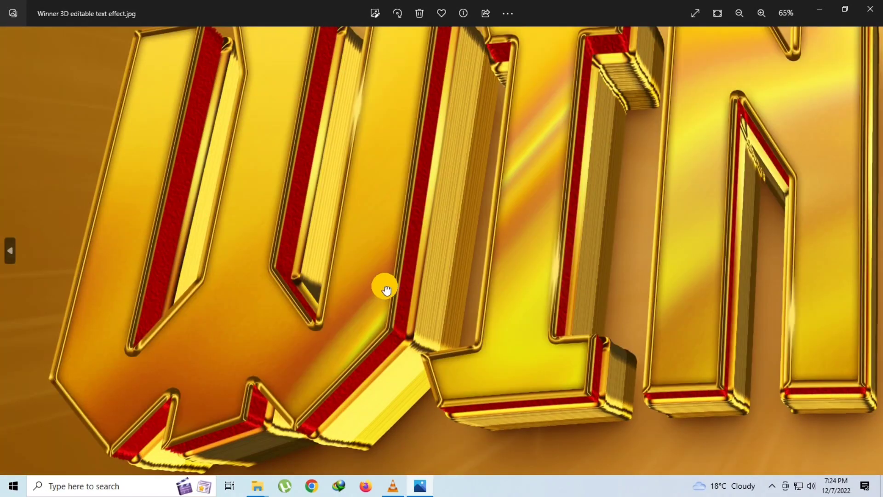
drag(764, 260, 644, 261)
drag(856, 276, 446, 305)
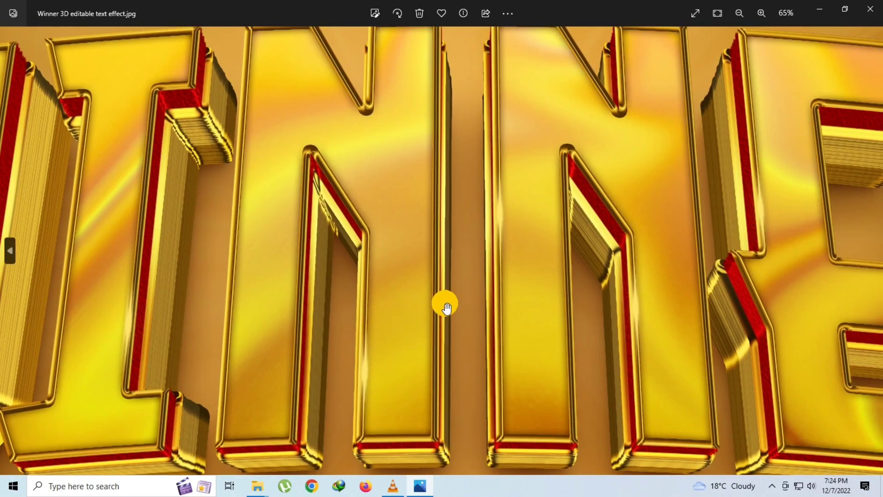
drag(653, 257, 497, 256)
drag(718, 276, 671, 276)
scroll(670, 273, down, 3)
Zoom into the Woman preview and pan across its letters.
key(Right)
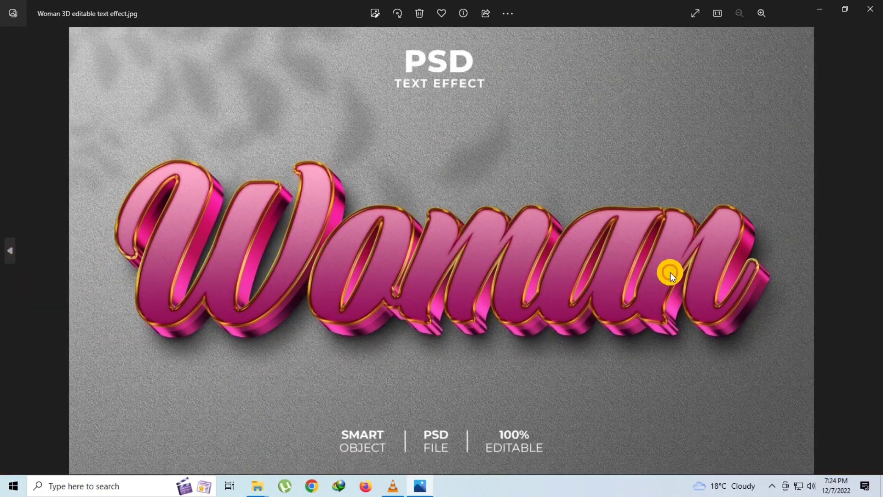
scroll(463, 257, up, 1)
scroll(336, 271, up, 1)
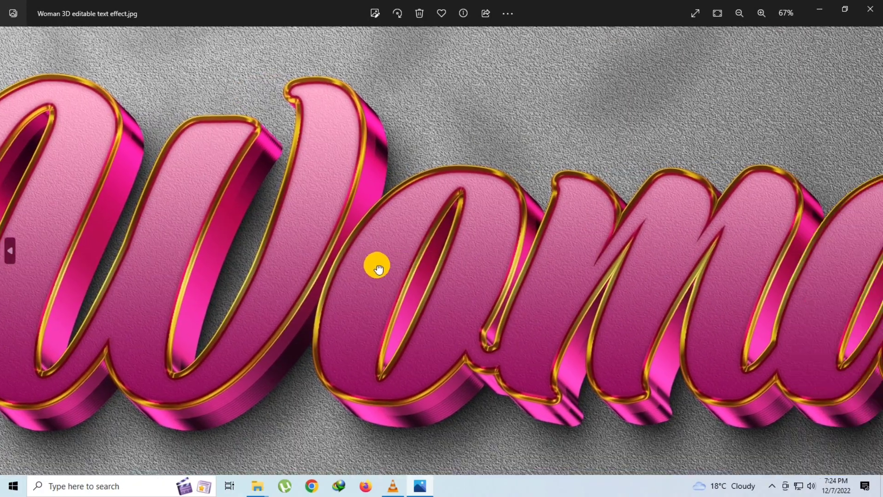
drag(378, 269, 276, 271)
drag(565, 278, 355, 272)
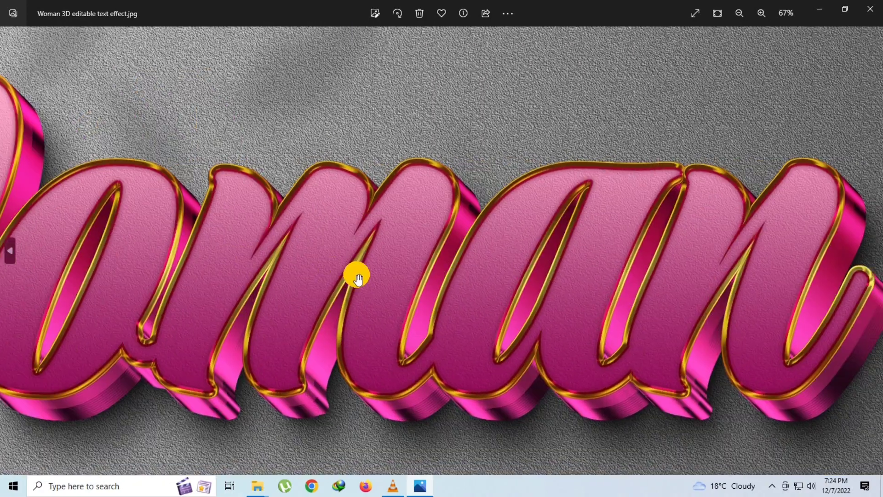
drag(619, 292, 514, 282)
scroll(415, 300, down, 3)
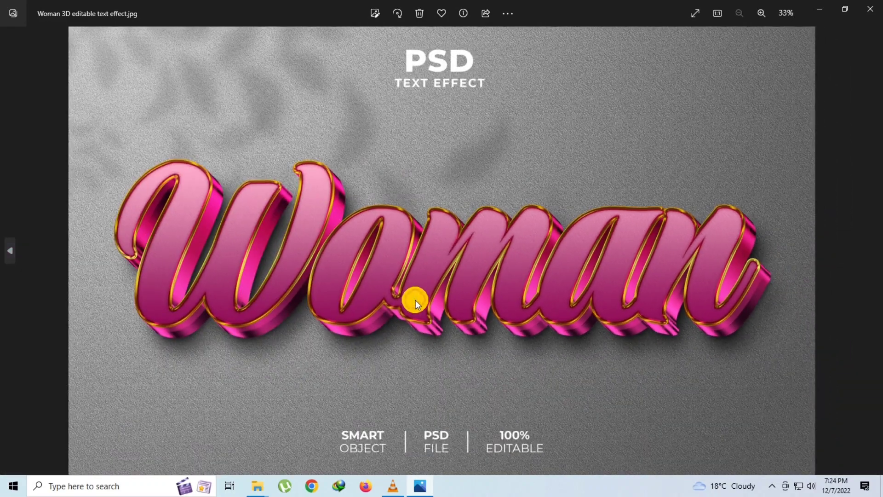
Inspect the Youth preview close up, then advance to the full Zero image.
key(Right)
scroll(468, 267, up, 1)
scroll(468, 267, up, 1)
mouse_move(562, 266)
mouse_down()
mouse_move(651, 272)
mouse_move(355, 266)
mouse_move(435, 301)
mouse_up()
scroll(434, 301, down, 1)
scroll(453, 315, down, 2)
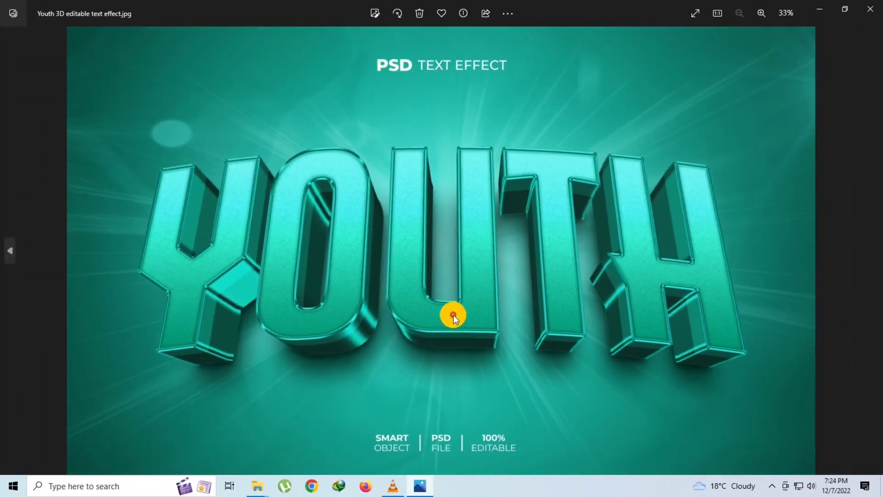
key(Right)
scroll(509, 262, up, 2)
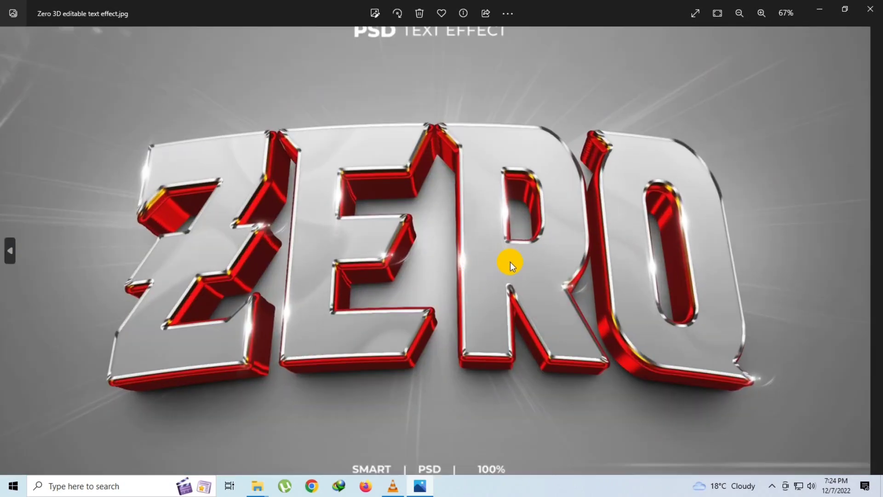
scroll(510, 261, down, 2)
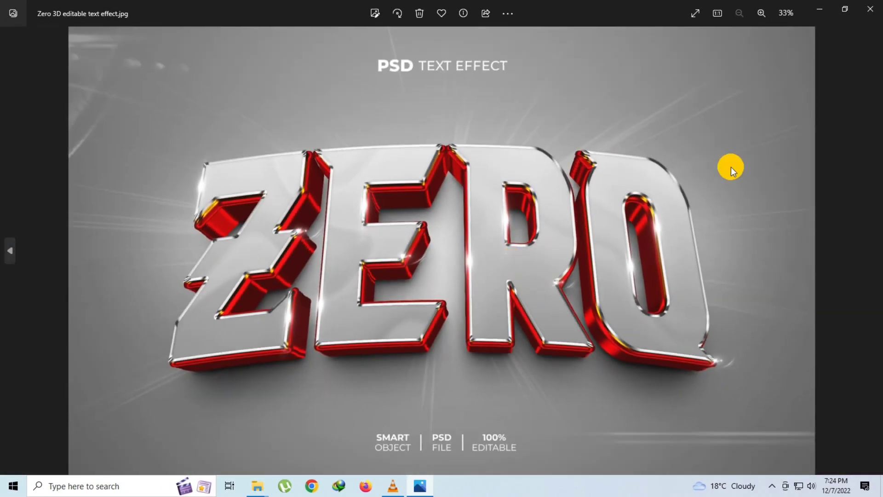
Close Photos and pick Woman 3D editable text effect.psd at the folder's bottom.
click(876, 5)
scroll(258, 232, down, 5)
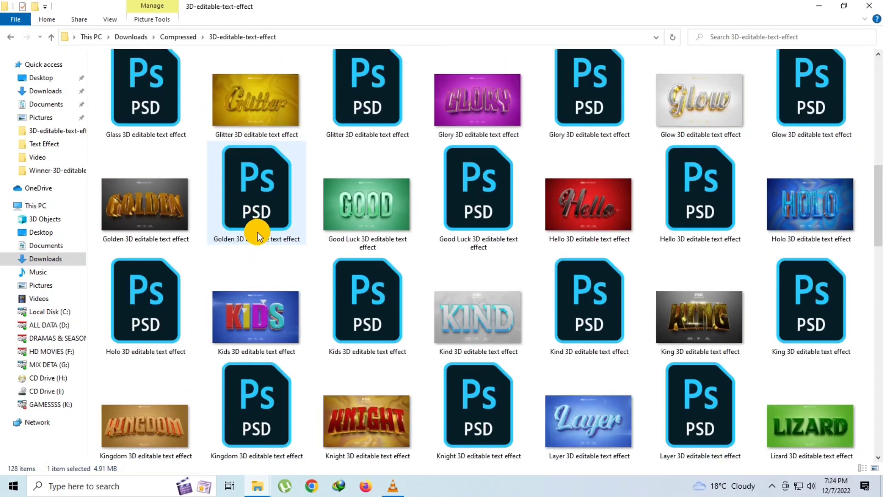
scroll(262, 229, down, 5)
scroll(360, 233, down, 5)
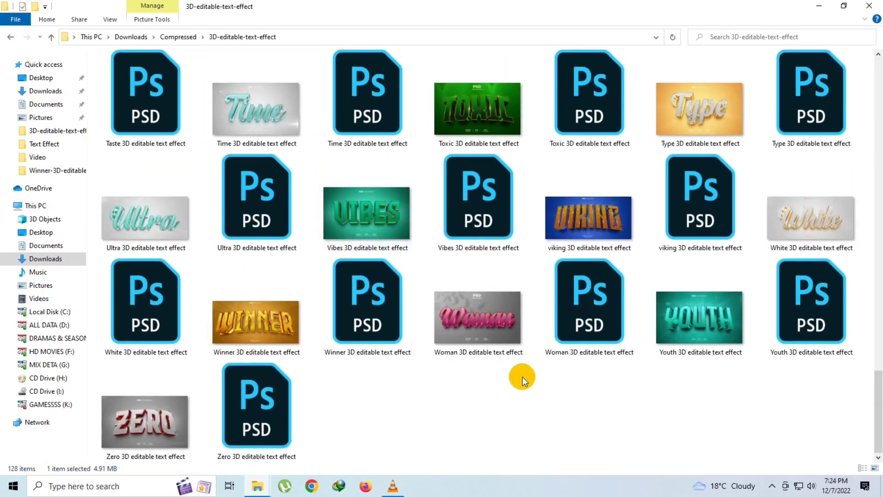
click(574, 319)
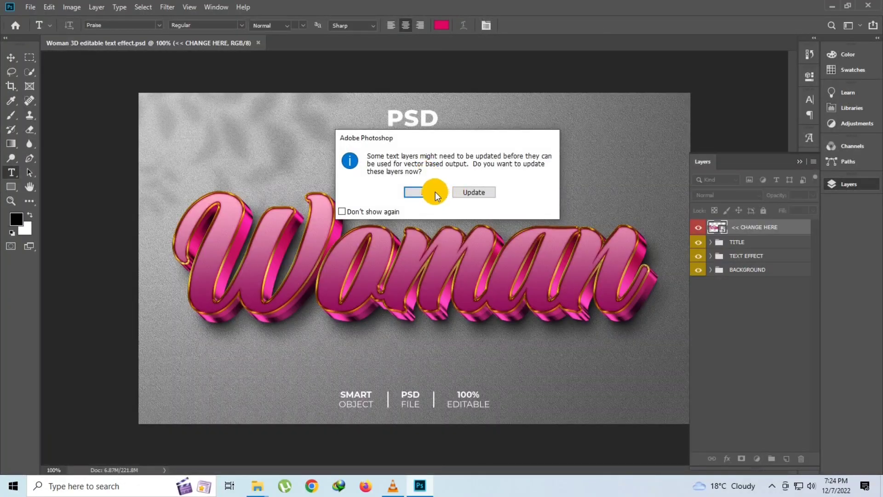
Skip the text layer update, dismiss the plugin pop-up, and open the CHANGE HERE smart object.
click(435, 192)
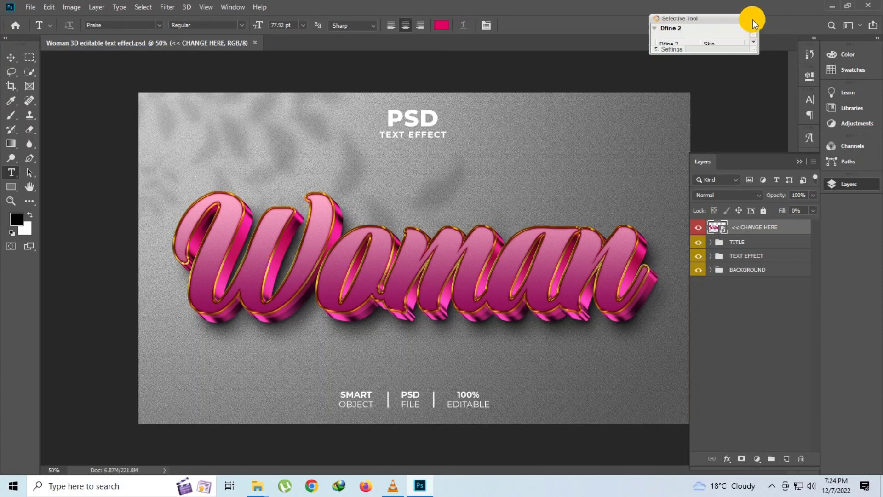
click(754, 19)
double_click(722, 235)
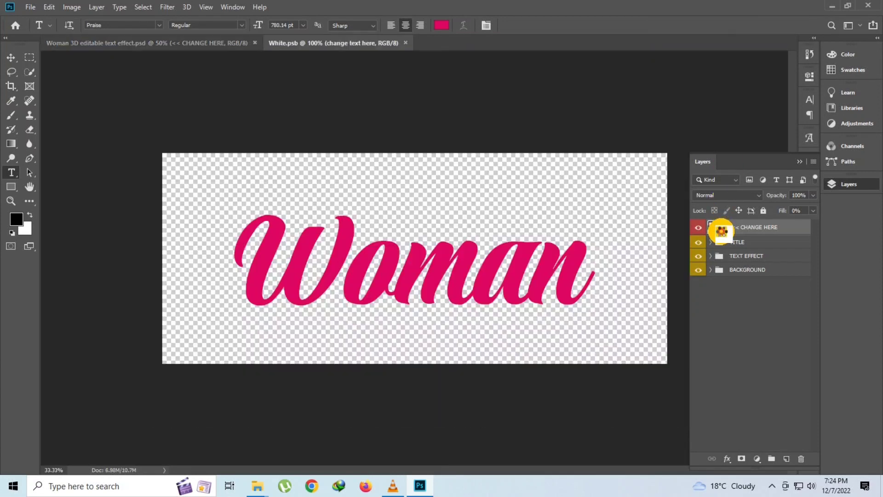
Replace the smart object's Woman text with the custom name and commit it.
click(424, 260)
key(ctrl+a)
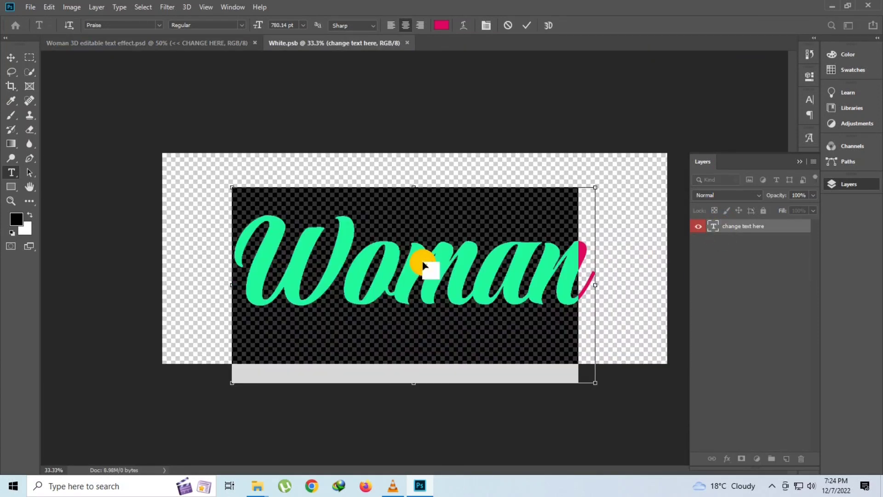
text(a)
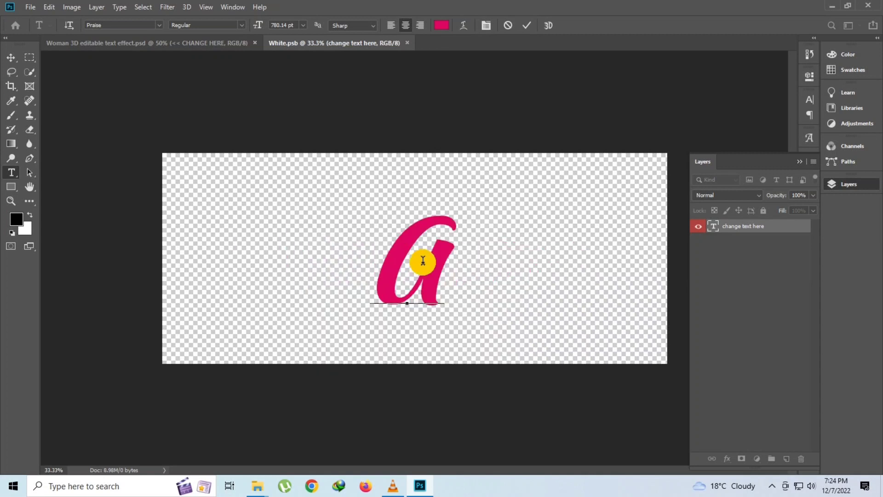
key(ctrl+a)
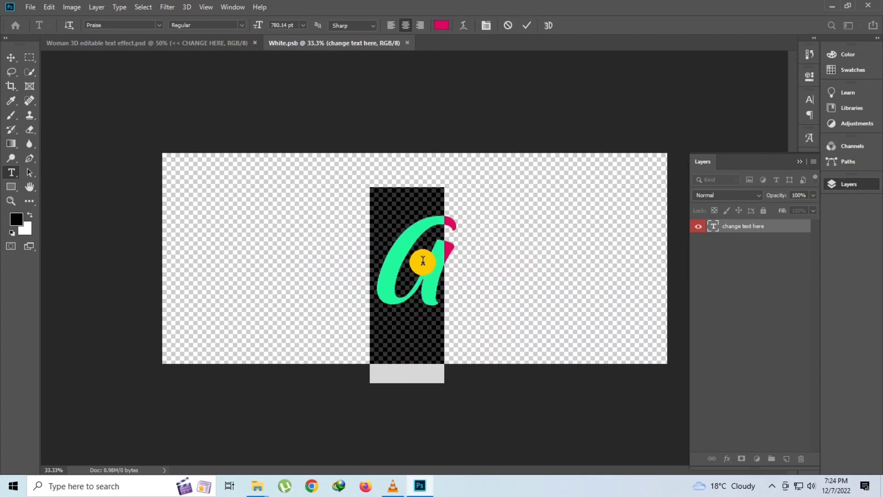
text(Niazi)
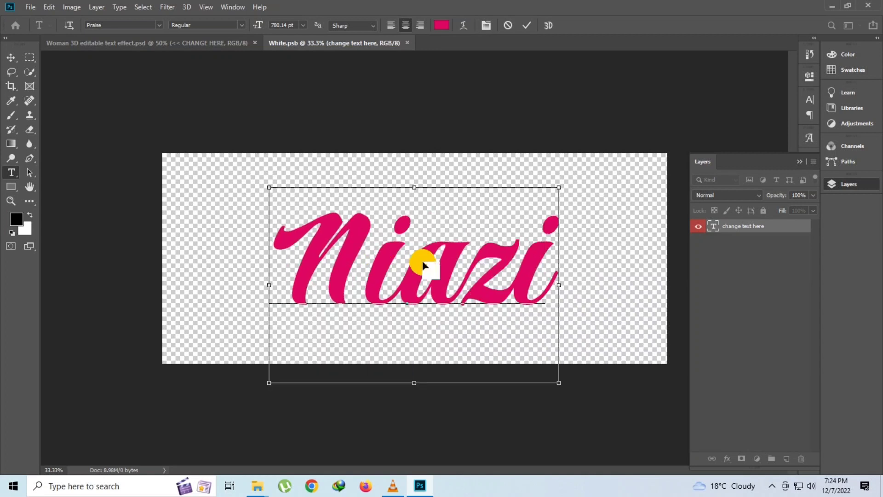
key(ctrl+Return)
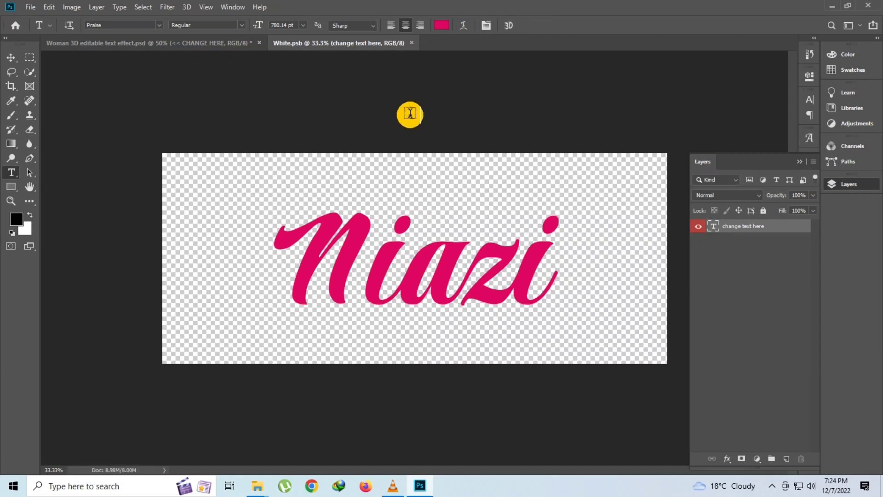
Save the edited White.psb smart object and return to the Woman template.
click(508, 253)
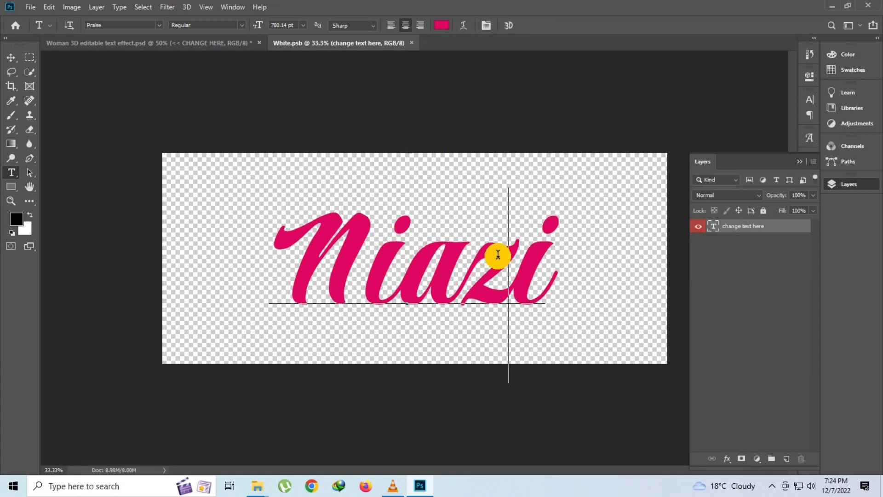
click(28, 6)
click(39, 121)
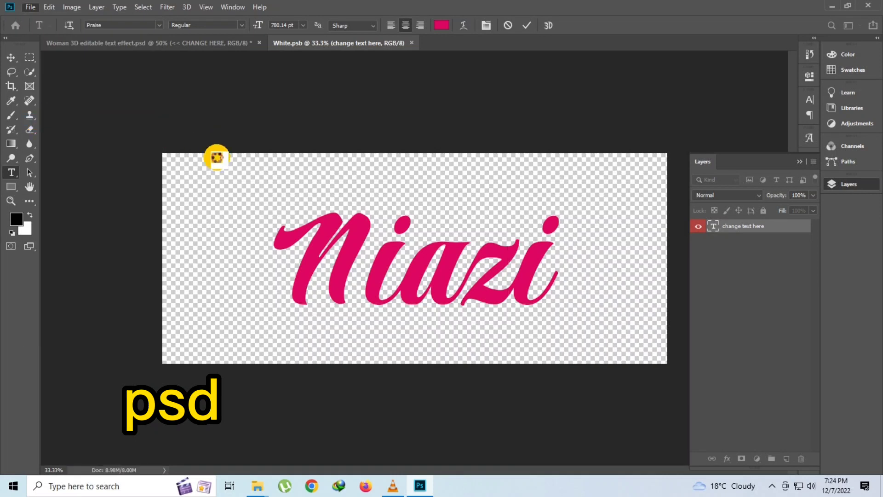
click(195, 43)
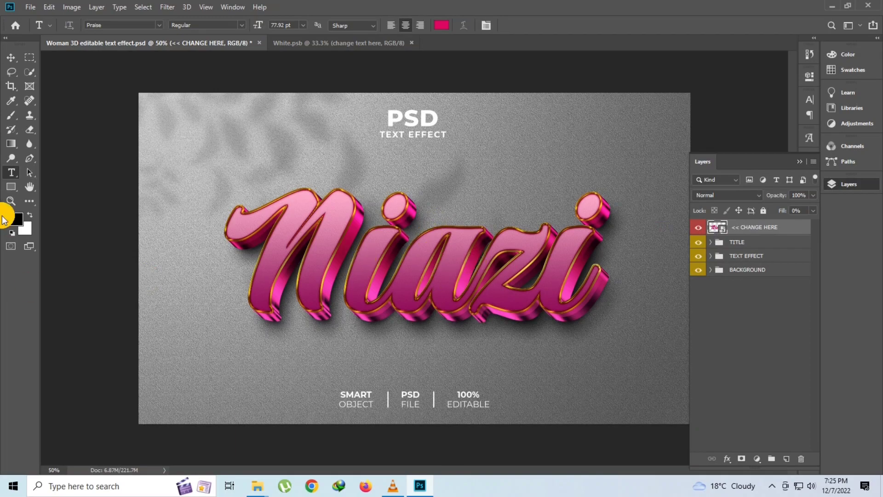
Zoom in on the 3D text, then Fit Screen to see the whole template.
click(11, 200)
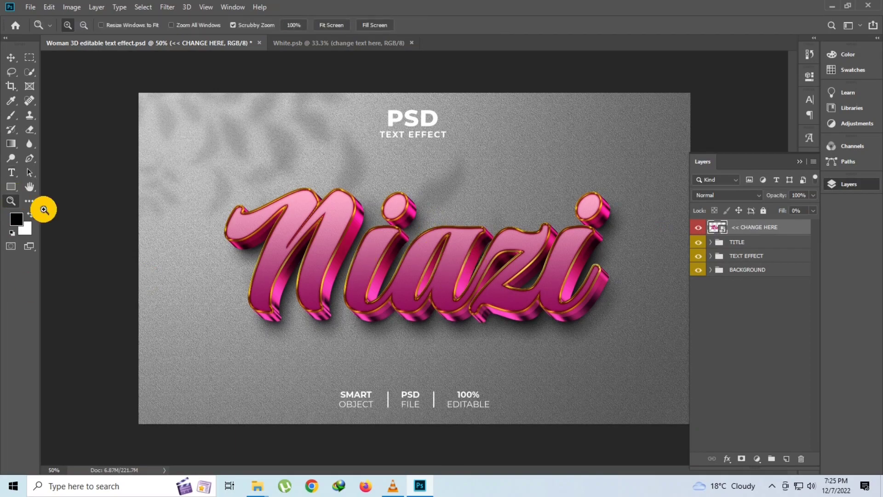
click(444, 236)
right_click(398, 228)
click(414, 234)
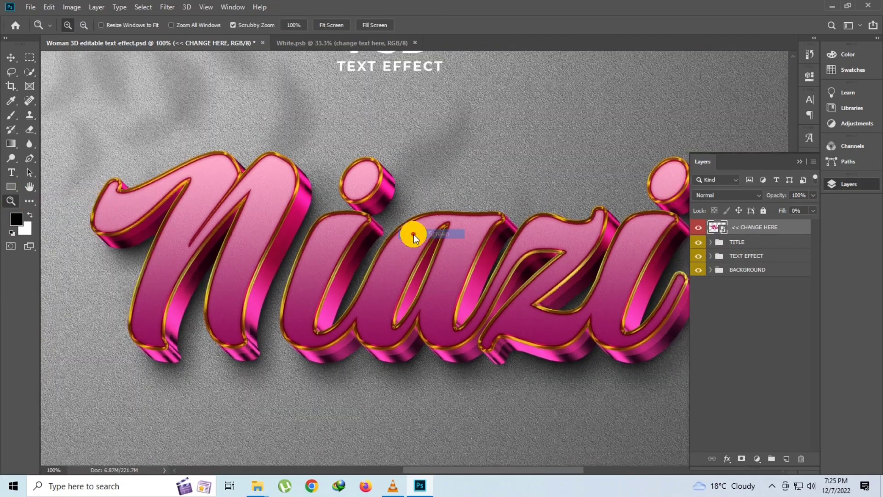
right_click(405, 213)
click(415, 220)
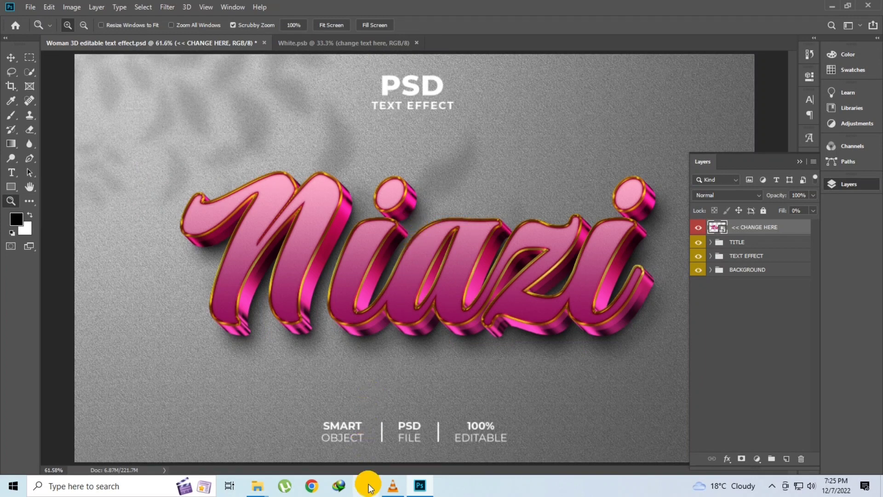
right_click(363, 228)
click(375, 233)
Close White.psb and the Woman template without saving the template.
click(418, 43)
click(268, 43)
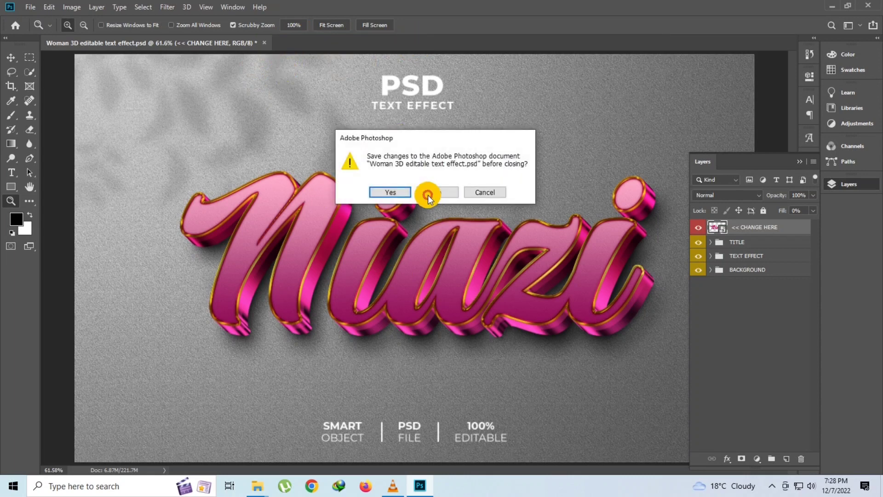
click(438, 192)
Minimize Photoshop, scroll up the folder, and open Funny 3D editable text effect.psd.
click(827, 5)
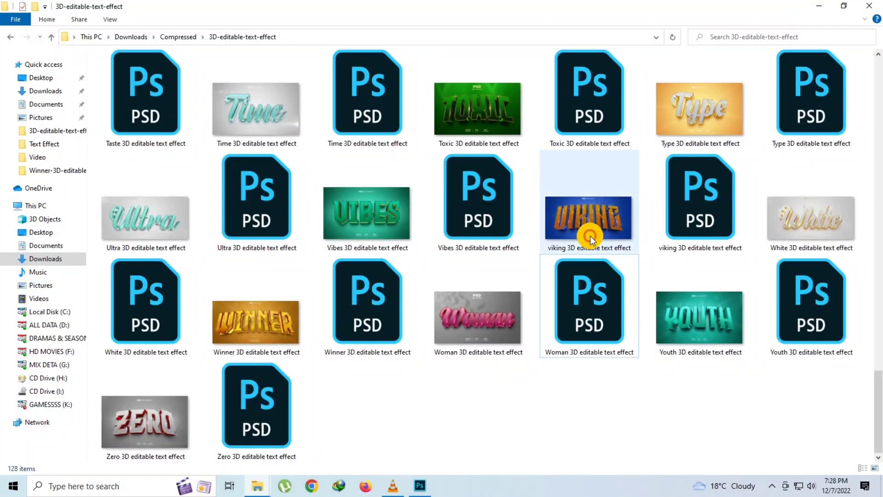
scroll(311, 197, up, 5)
scroll(311, 197, up, 2)
scroll(238, 192, down, 2)
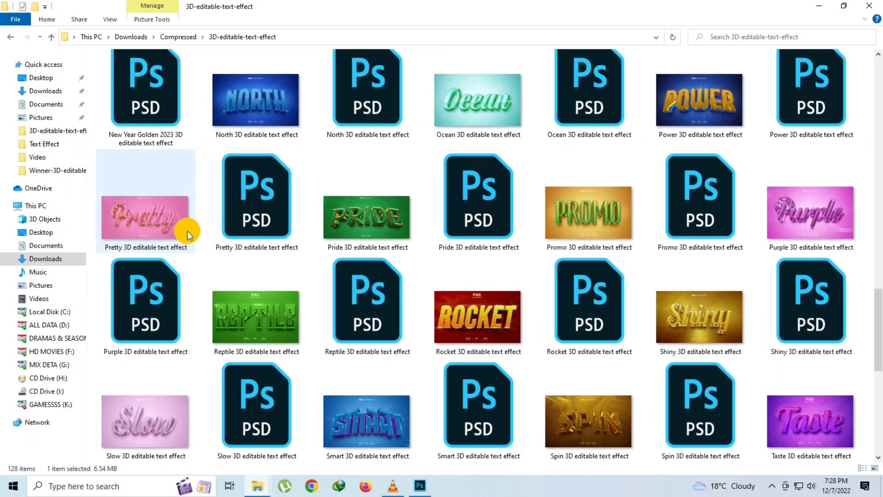
scroll(187, 231, up, 2)
scroll(226, 210, up, 3)
scroll(226, 210, up, 3)
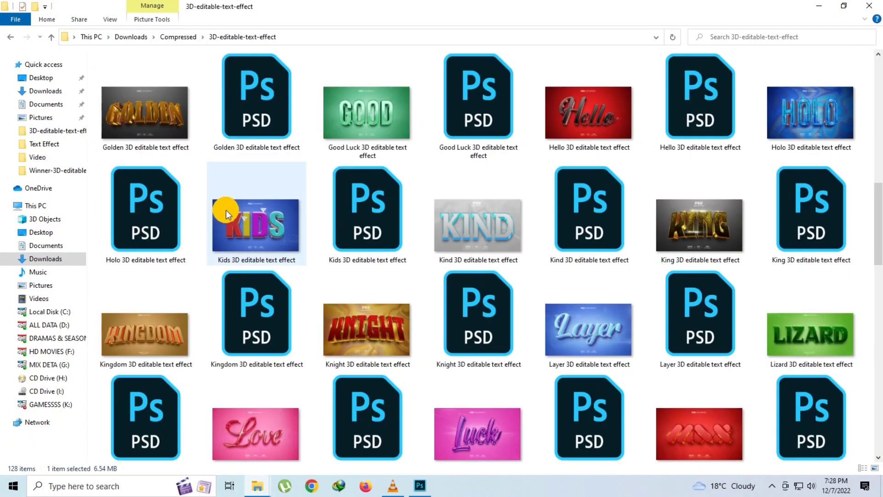
scroll(226, 210, up, 3)
double_click(459, 110)
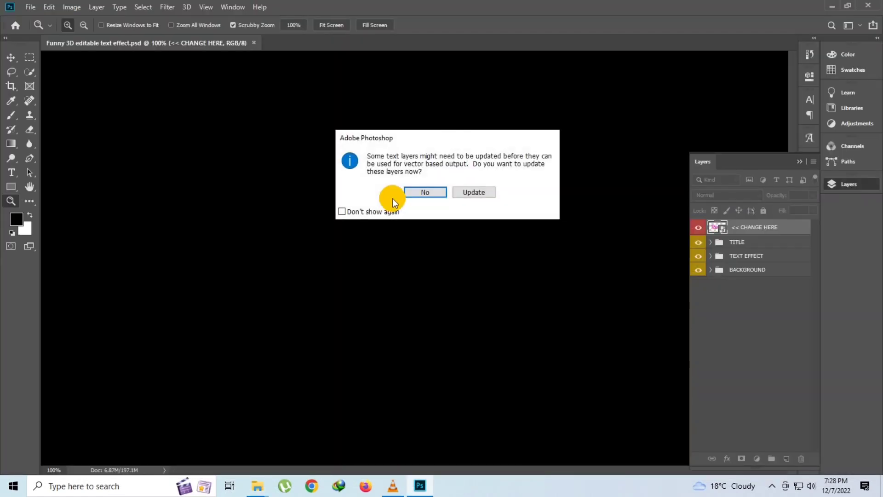
Decline the text layer update, open the Funny smart object, and accept a substitute font.
click(422, 195)
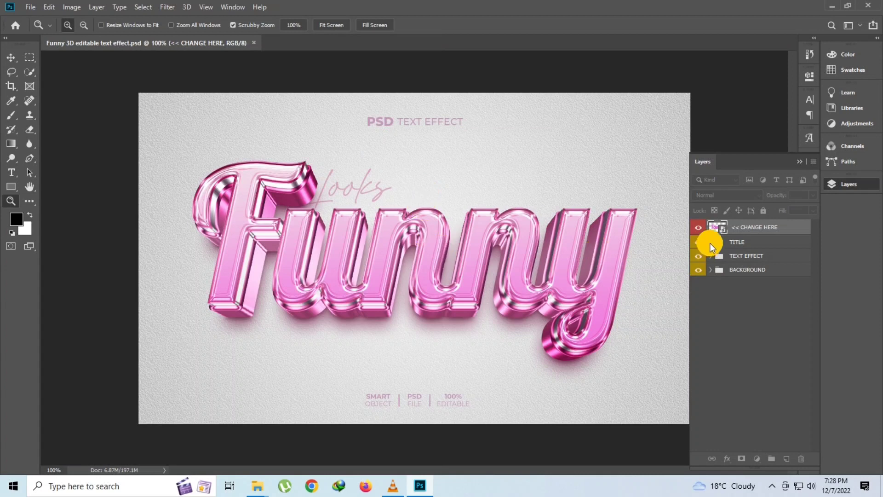
double_click(722, 232)
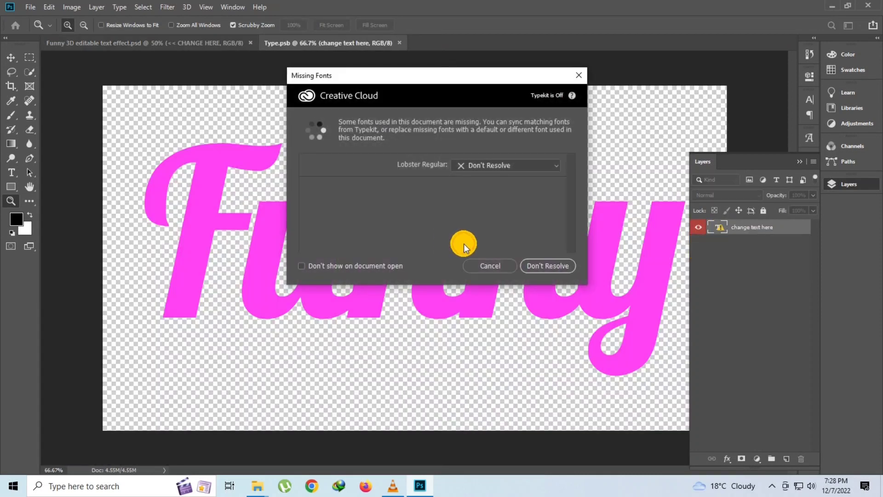
click(469, 262)
click(11, 173)
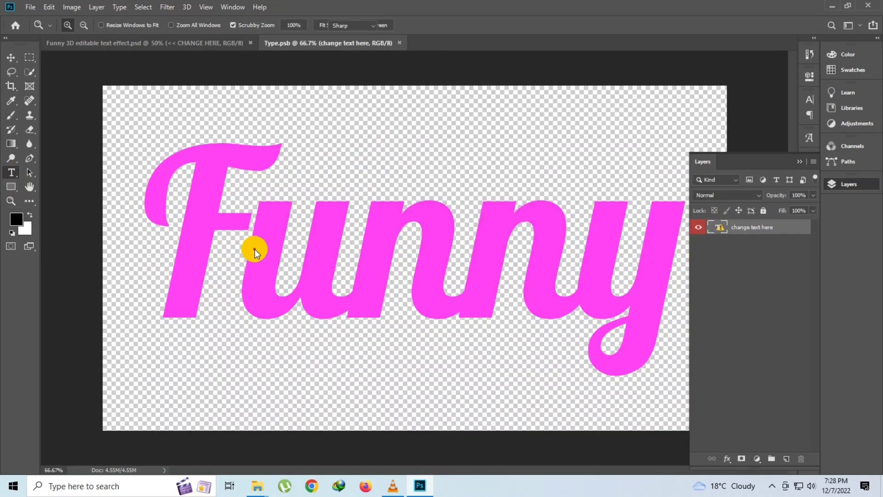
click(276, 253)
click(431, 210)
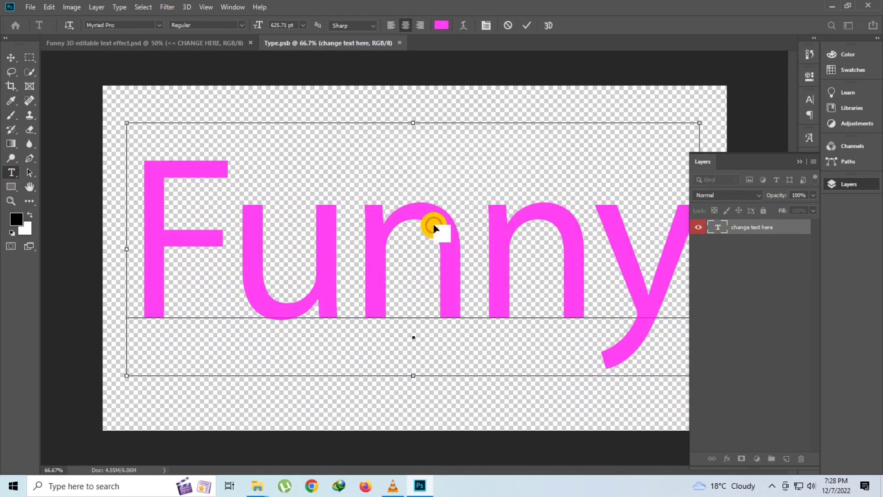
Replace the word Funny with the custom name and save the smart object.
double_click(435, 226)
text(Niazi)
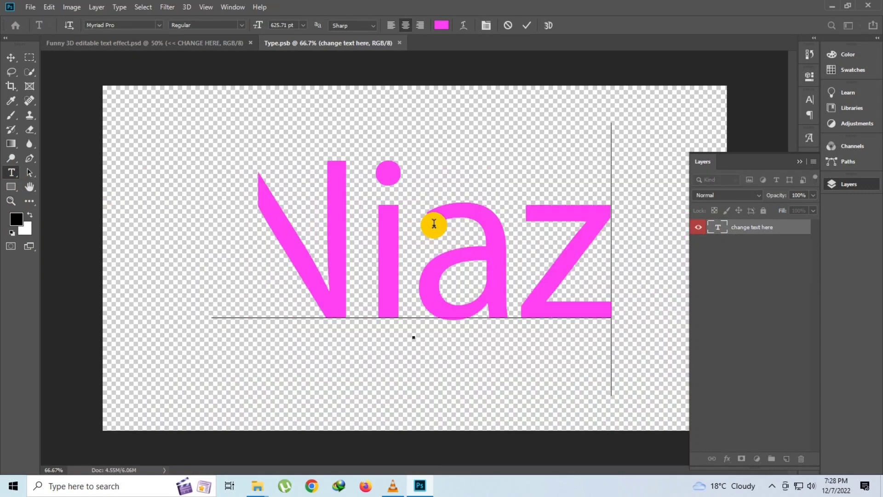
key(ctrl+s)
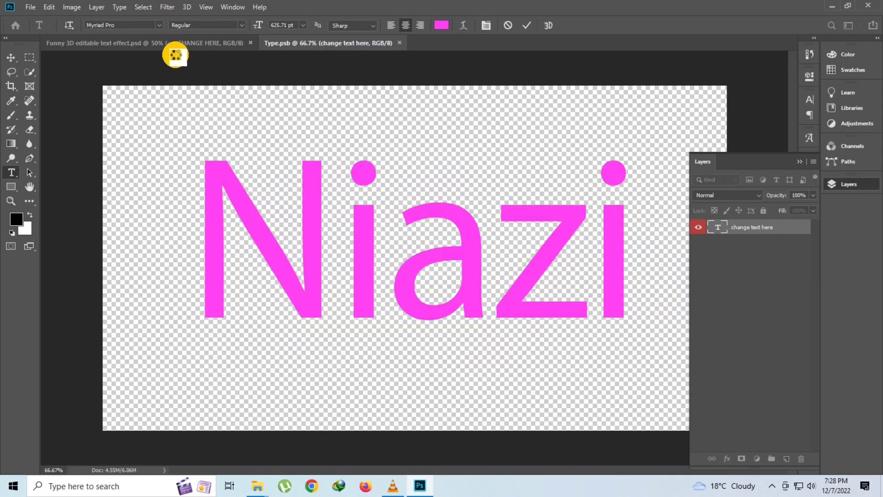
Close the smart object and the Funny template without saving the template.
key(ctrl+Tab)
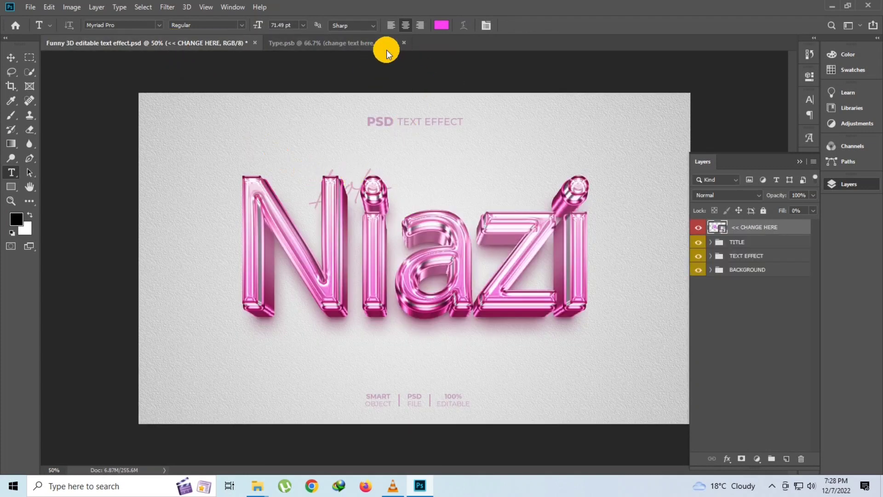
click(404, 42)
click(254, 42)
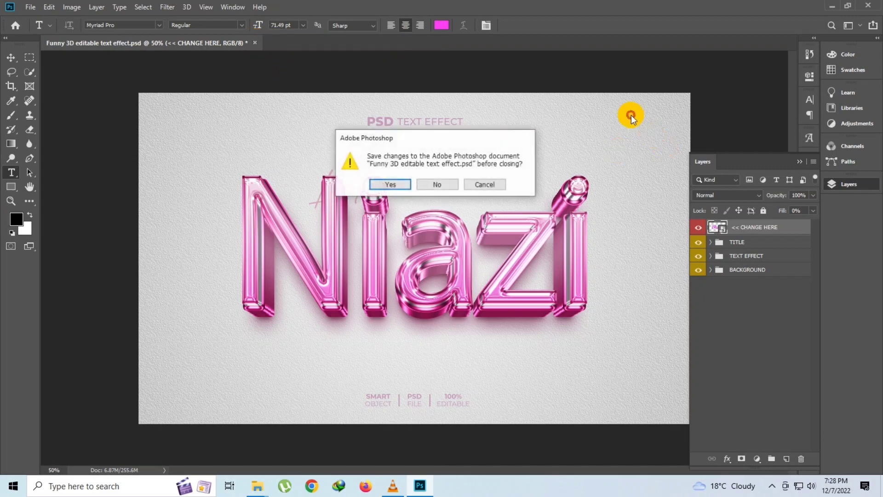
click(444, 183)
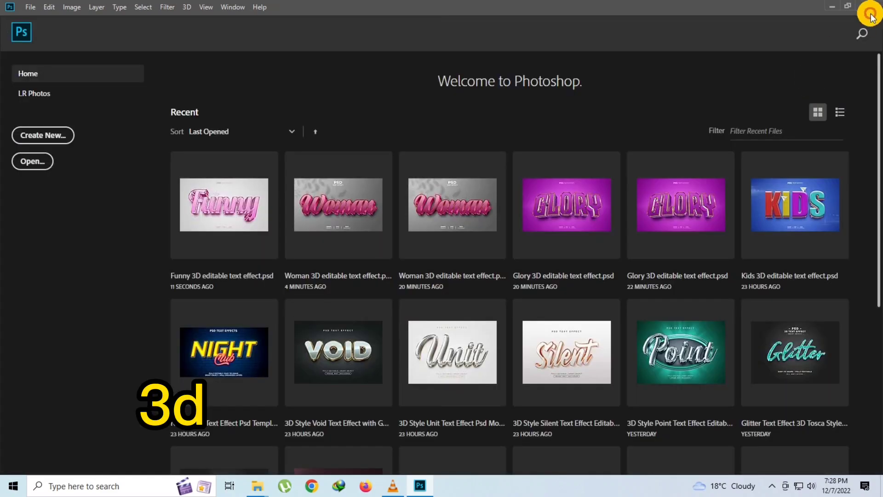
Open the Bestie 3D editable text effect PSD without updating its text layers.
click(832, 7)
scroll(652, 248, up, 3)
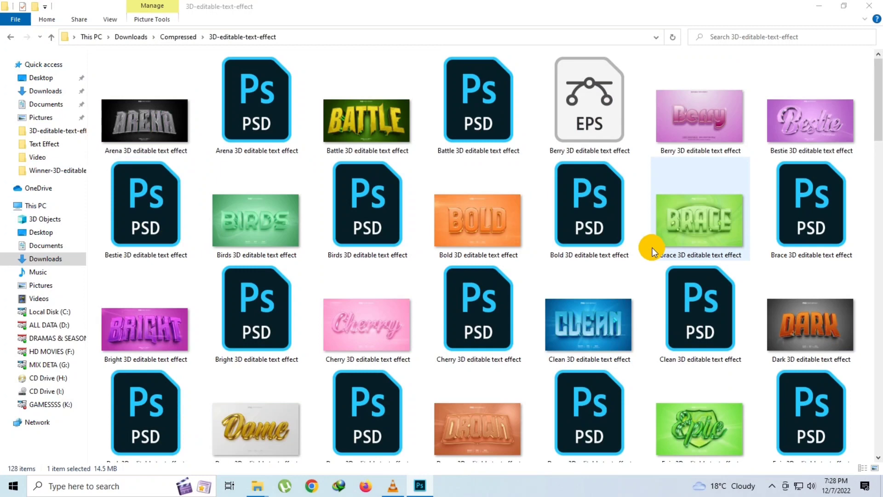
double_click(178, 235)
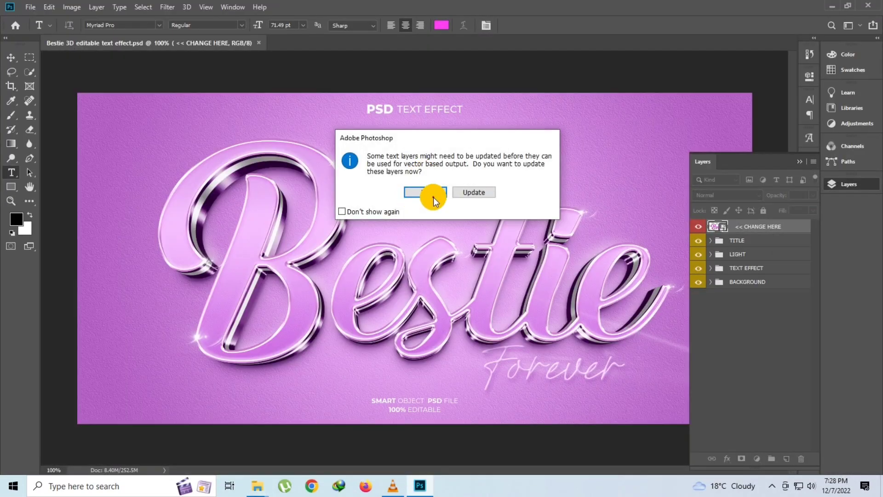
click(433, 195)
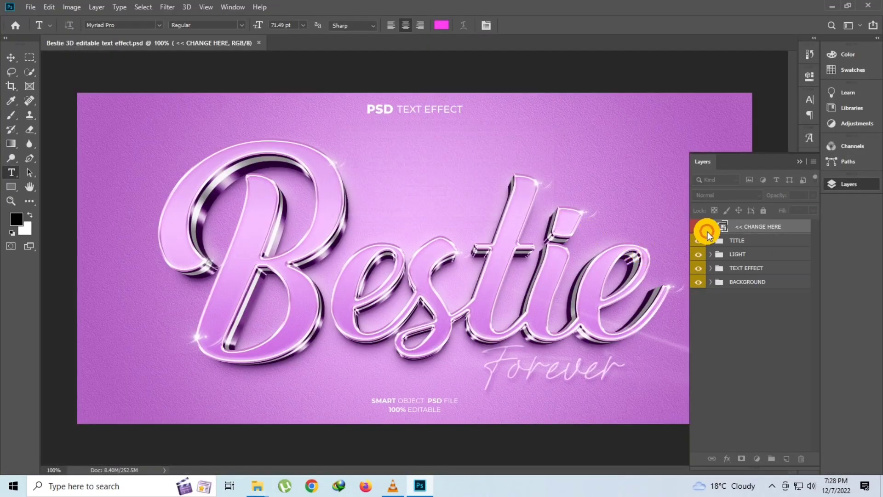
In the Bestie smart object, replace the word with Niazi, shrink it and move it up.
double_click(726, 231)
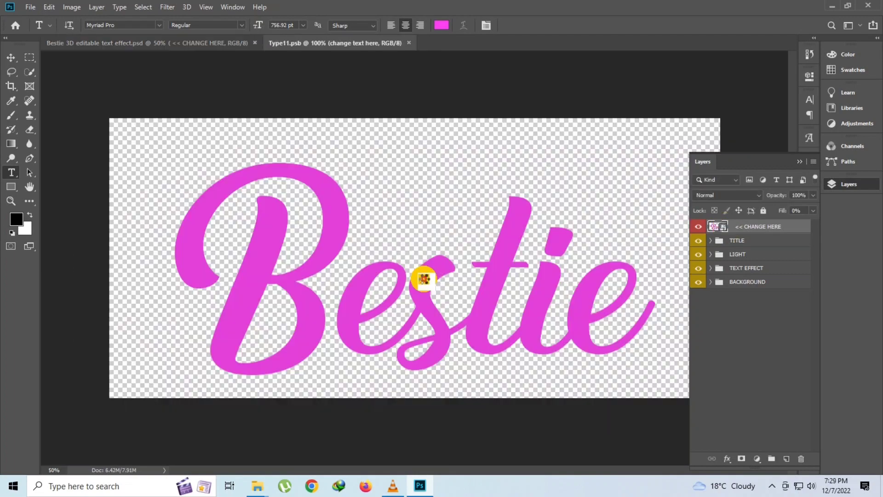
double_click(411, 293)
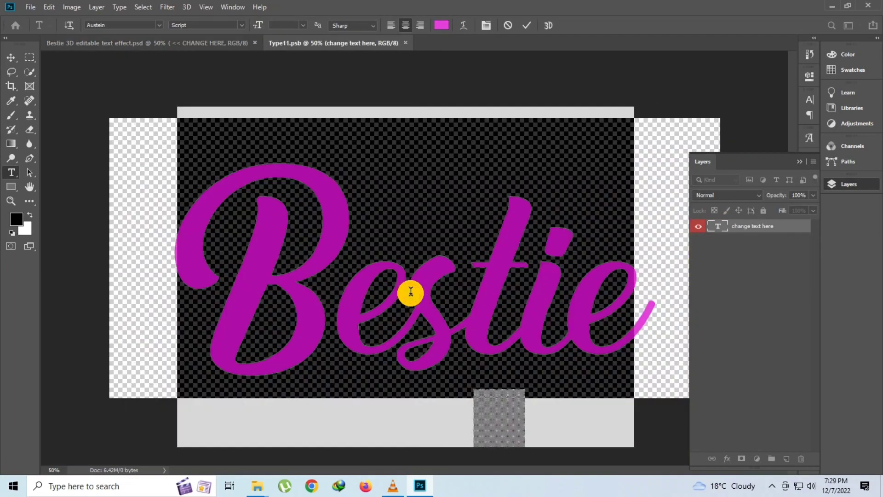
text(Niazi)
key(ctrl+a)
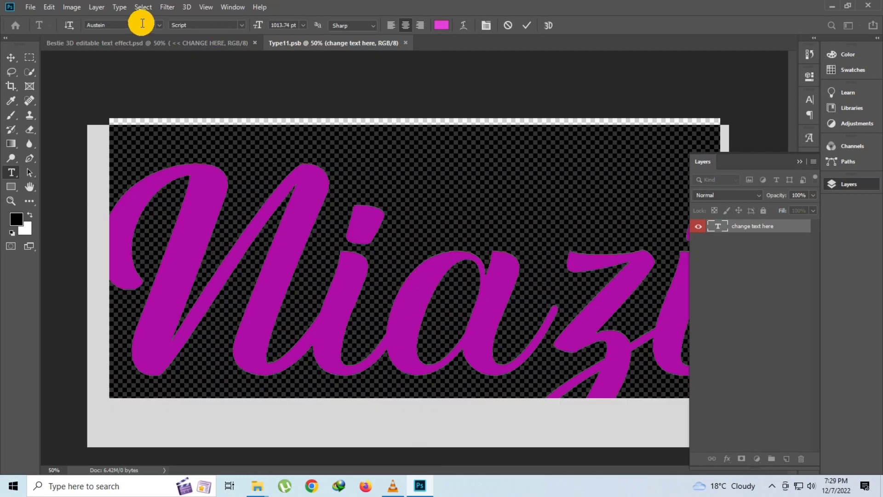
drag(266, 26, 152, 50)
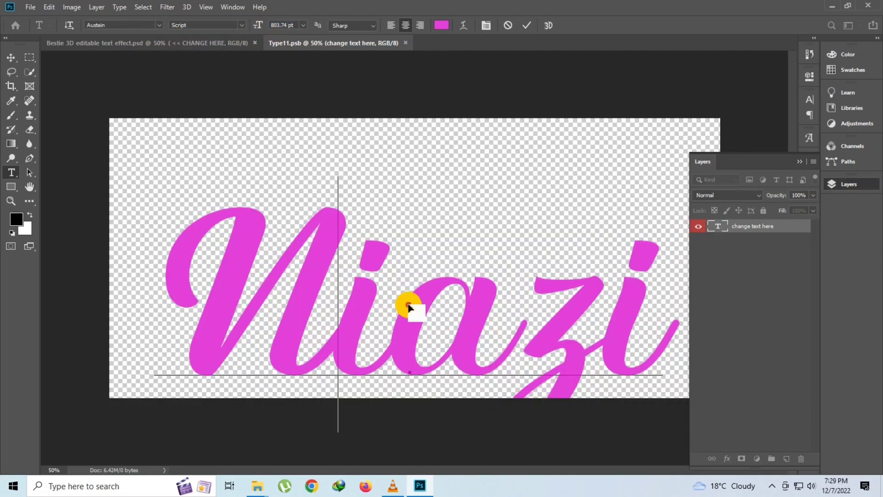
drag(405, 303, 408, 270)
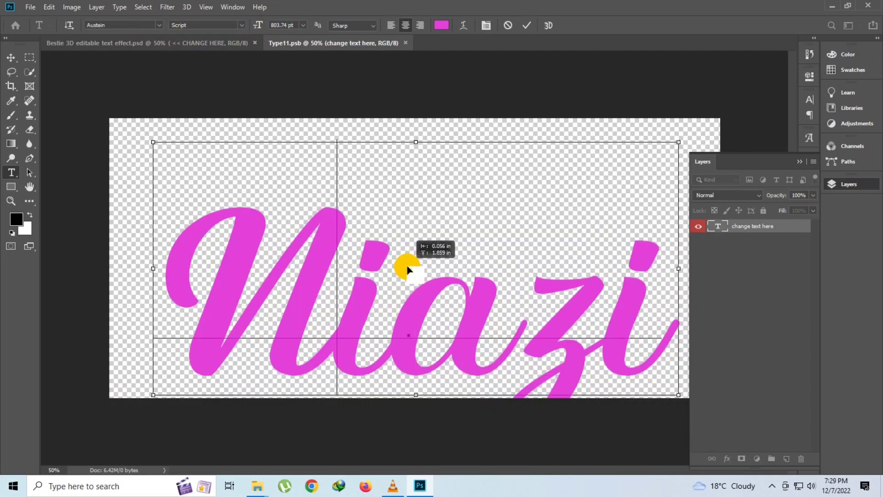
click(408, 269)
key(ctrl+Return)
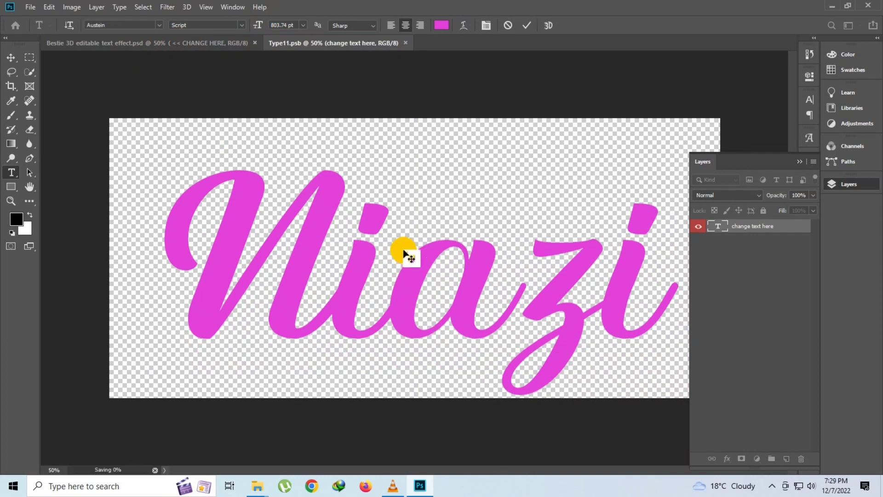
Close the Bestie template without saving and minimize Photoshop.
click(170, 43)
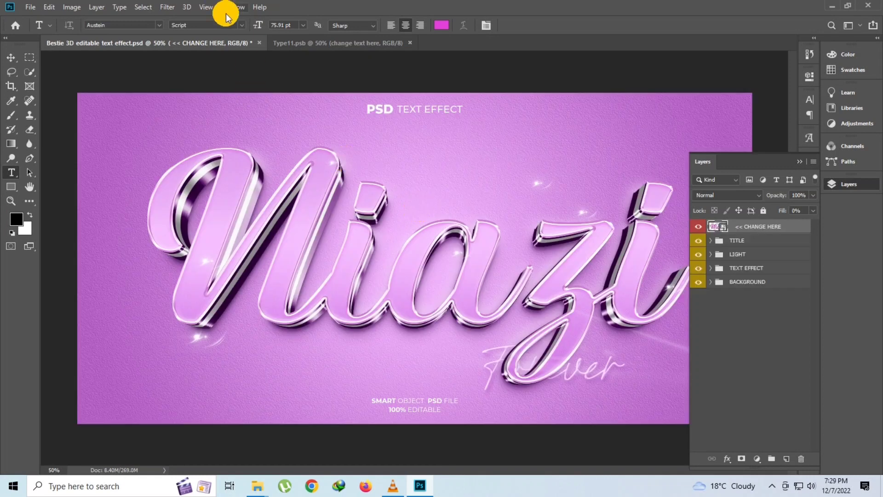
click(261, 42)
click(445, 181)
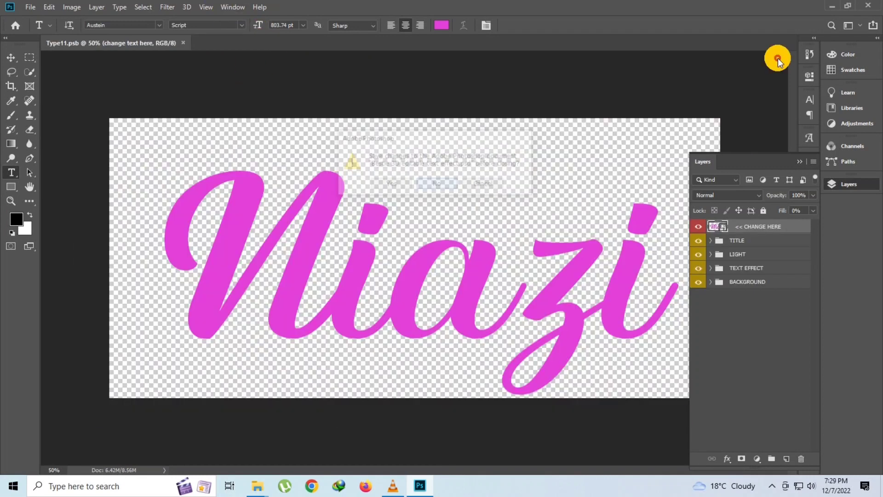
click(841, 9)
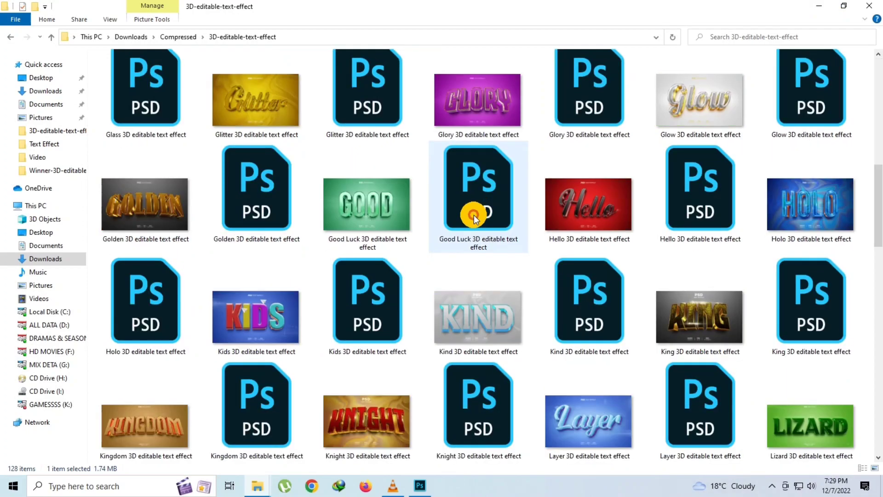
Browse the template folder and open 'Cherry 3D editable text effect.psd'.
scroll(470, 207, down, 5)
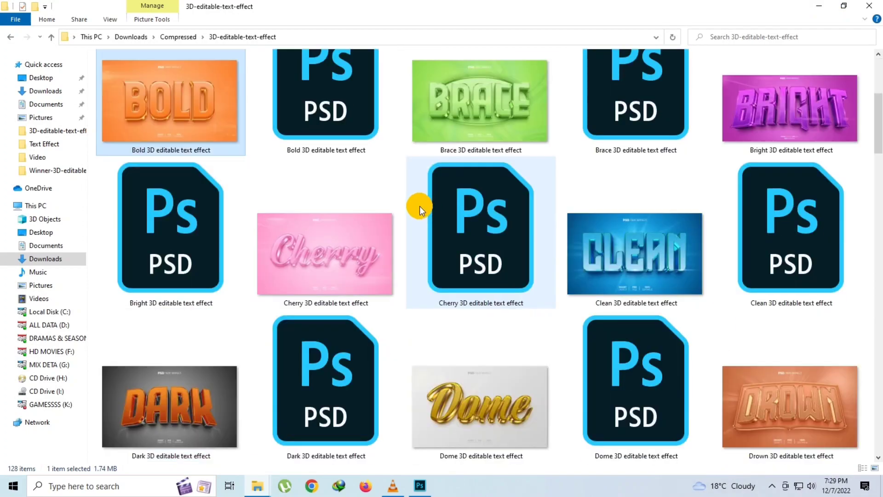
scroll(420, 207, down, 4)
scroll(319, 217, down, 8)
scroll(320, 217, down, 5)
scroll(320, 217, down, 10)
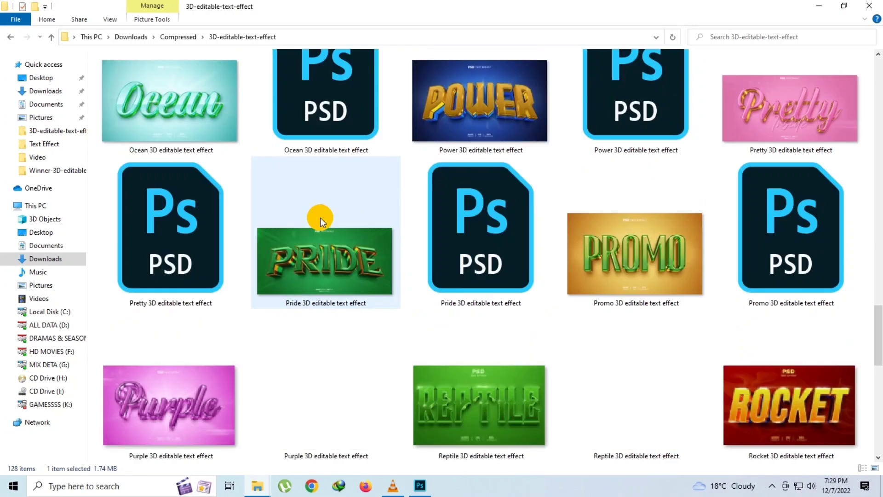
scroll(320, 217, down, 10)
scroll(320, 217, down, 3)
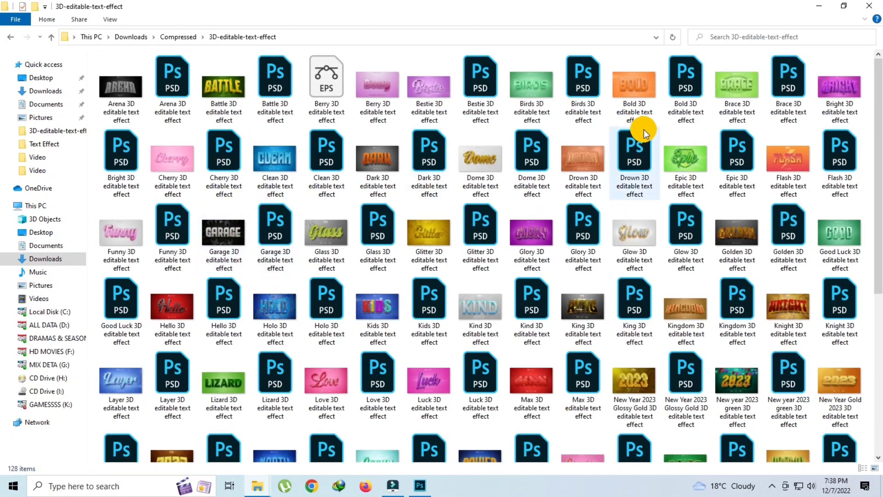
click(531, 80)
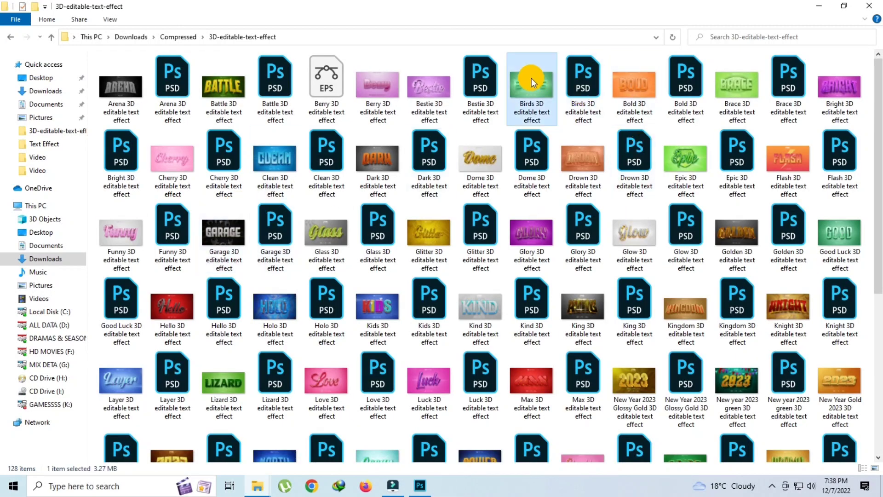
ctrl+scroll(672, 123, up, 1)
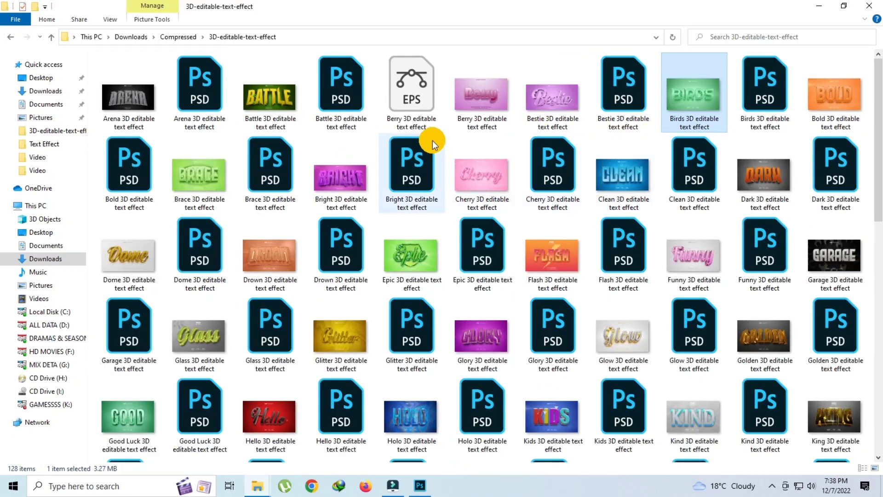
ctrl+scroll(430, 138, up, 1)
click(762, 199)
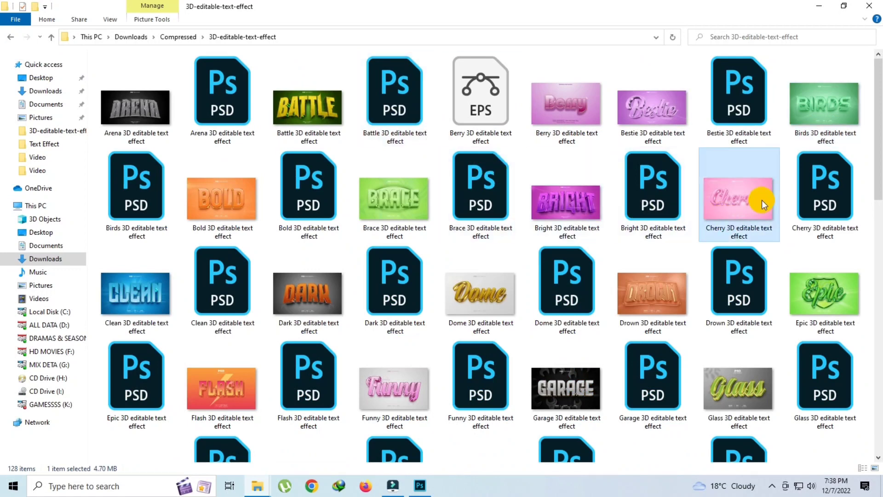
click(822, 207)
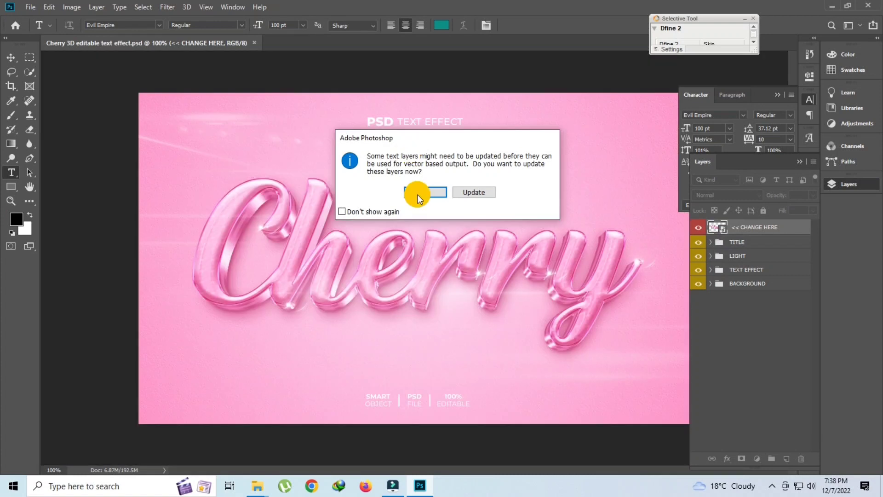
Skip the text-layer update and replace the Cherry smart-object word with Azhar.
click(419, 194)
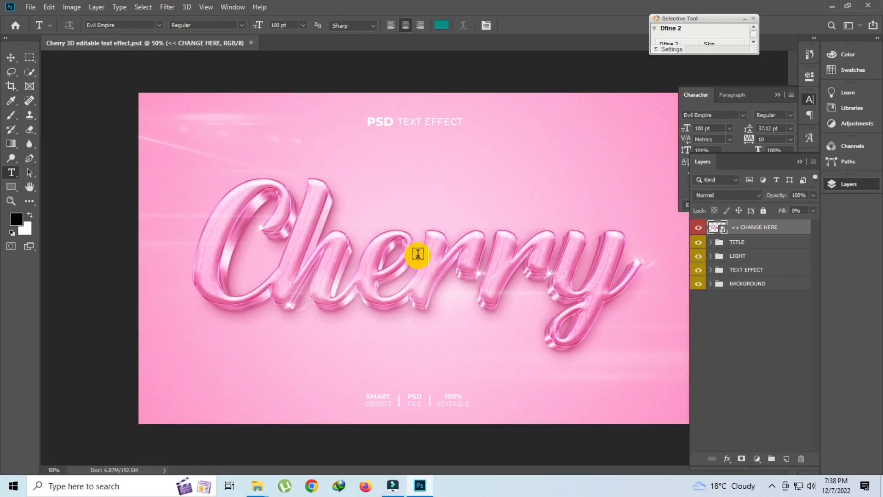
double_click(418, 254)
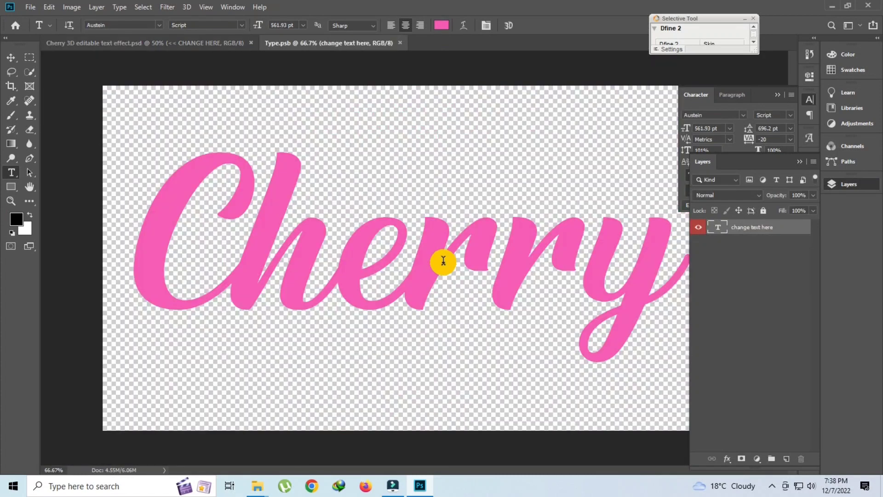
click(444, 258)
key(ctrl+a)
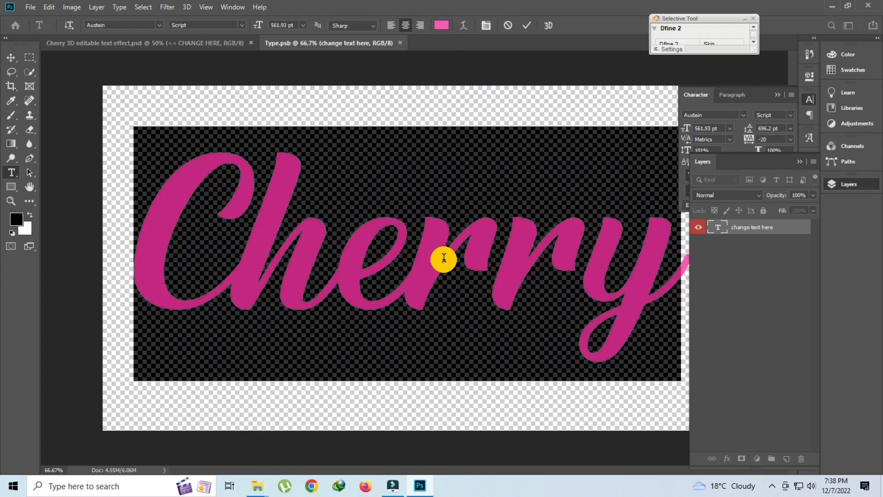
text(Azhar)
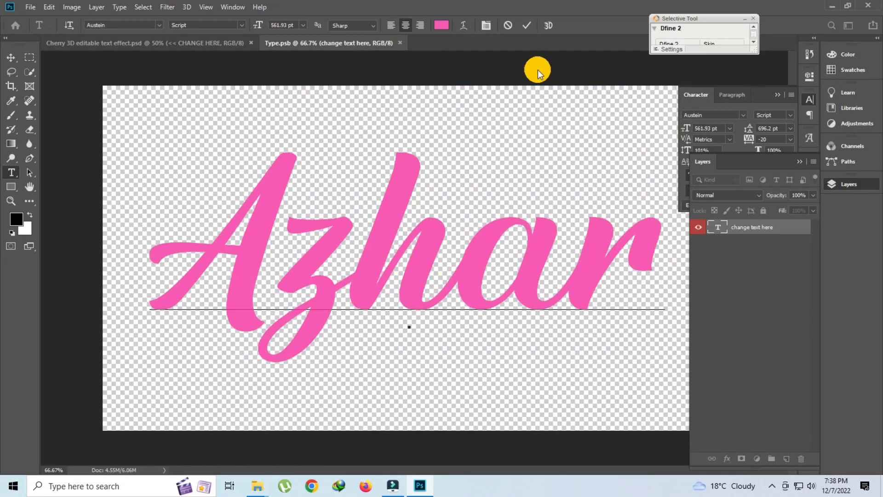
click(526, 25)
Save the Azhar smart object, then close the Cherry template without saving.
click(402, 44)
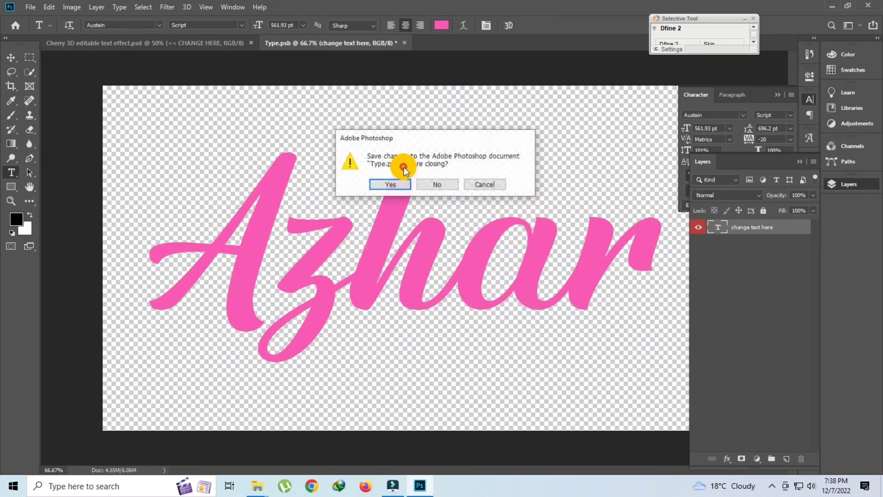
click(407, 181)
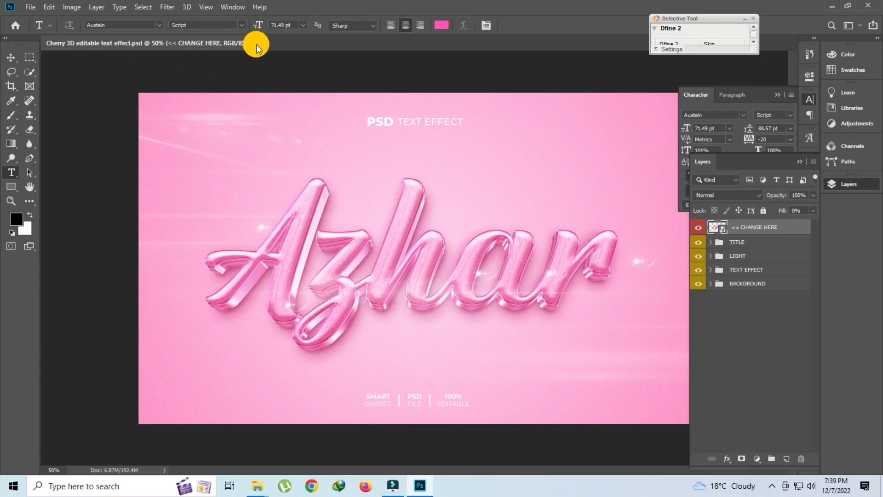
click(255, 43)
click(444, 186)
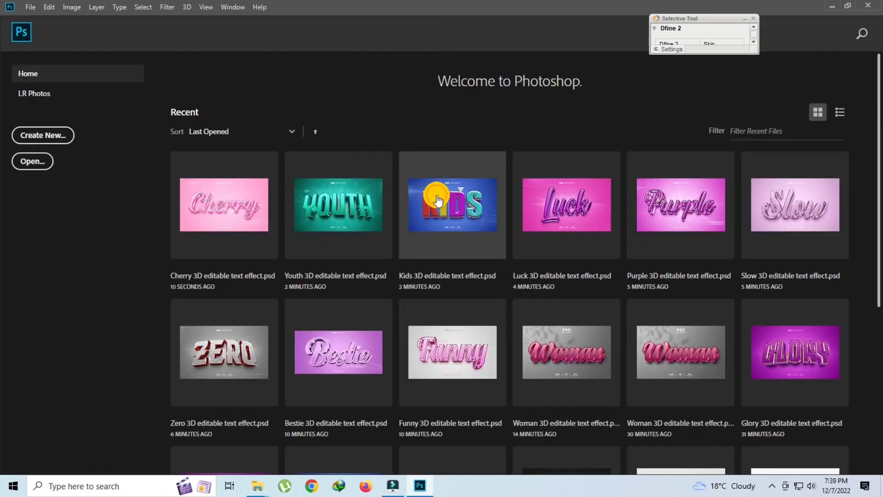
Open the Youth template from recent files and change its smart-object word YOUTH to AZHAR.
click(306, 232)
double_click(693, 230)
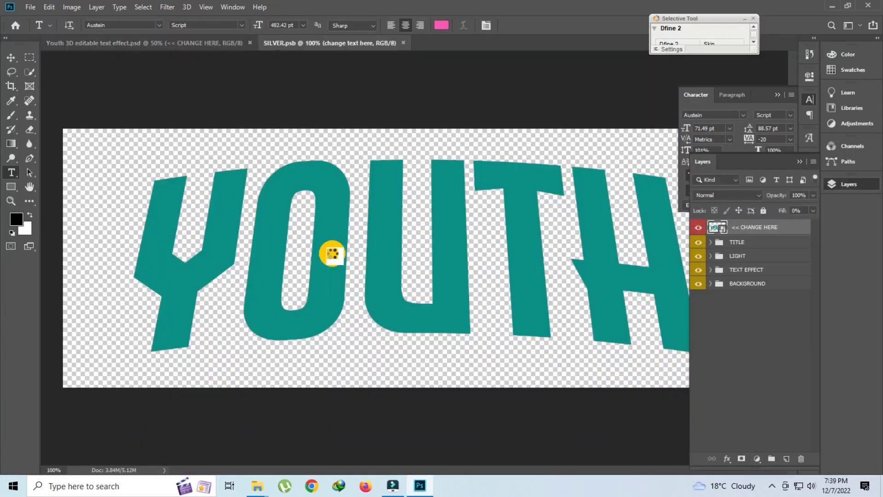
click(358, 254)
key(ctrl+a)
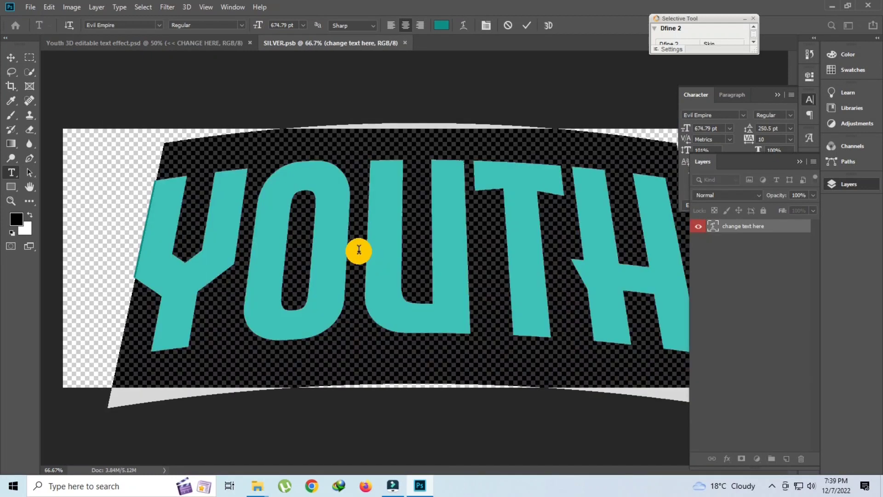
text(AZHAR)
click(471, 50)
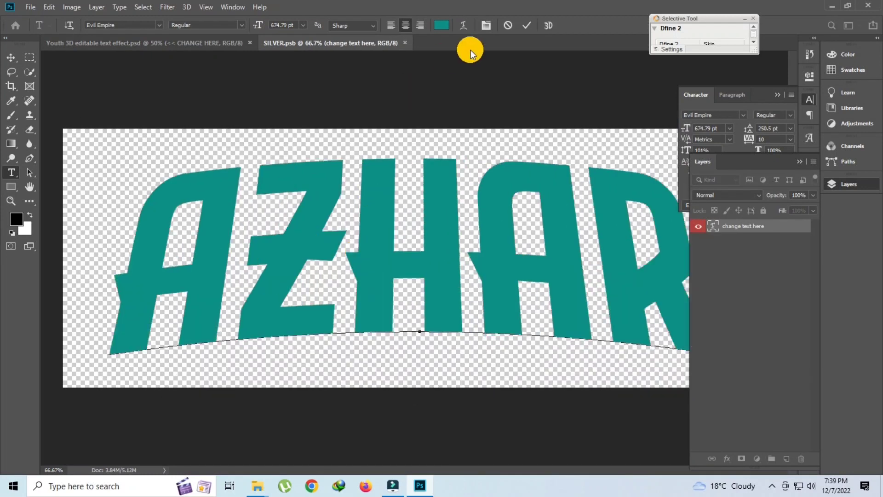
click(524, 24)
Save the AZHAR smart object and close the Youth template.
click(410, 43)
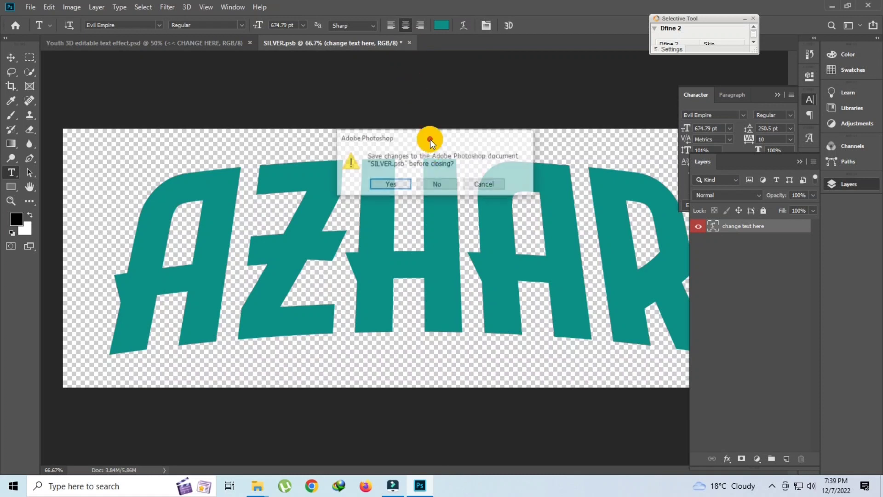
click(389, 185)
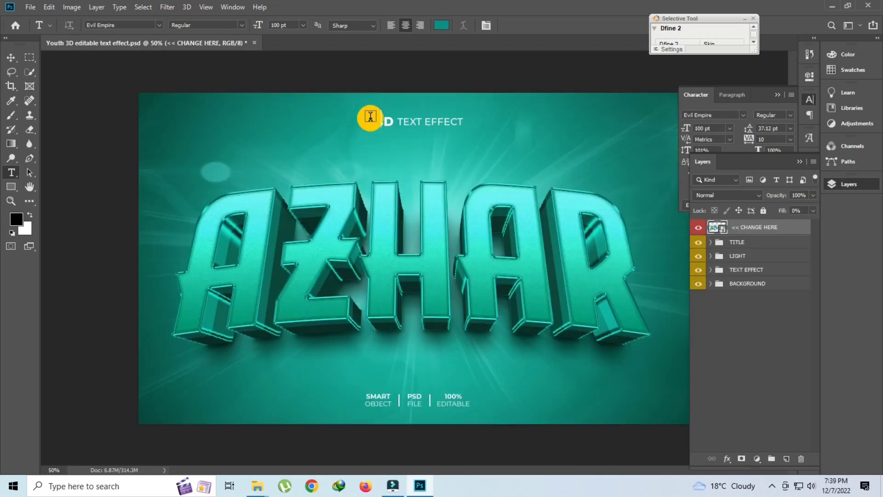
click(253, 42)
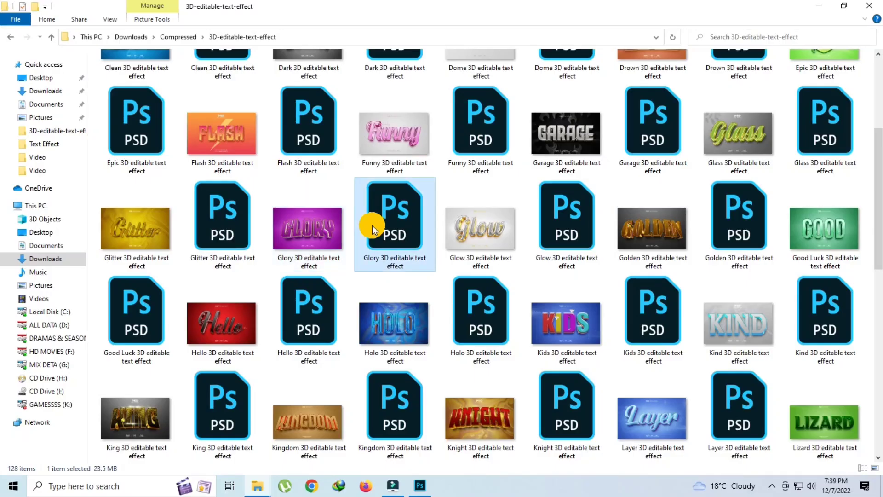
Open the Glory template without updating text, discard the stray LOREM IPSUM text, and change GLORY to AZHAR.
double_click(372, 225)
click(429, 189)
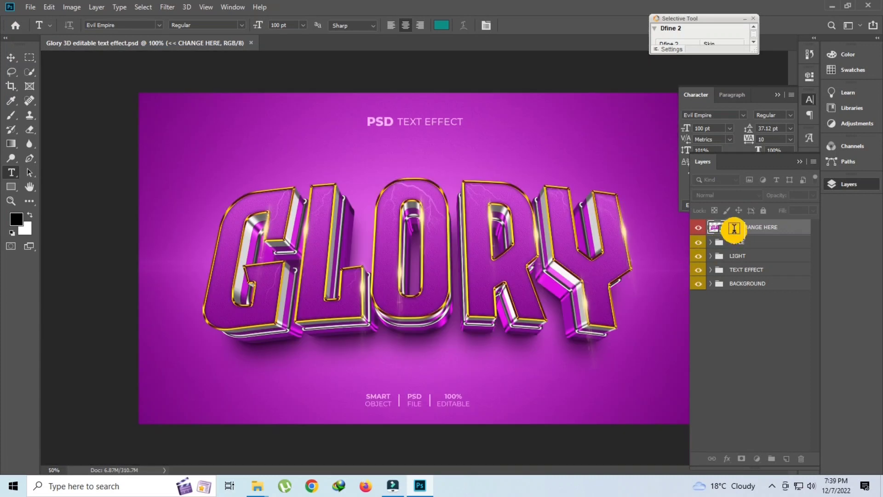
click(510, 25)
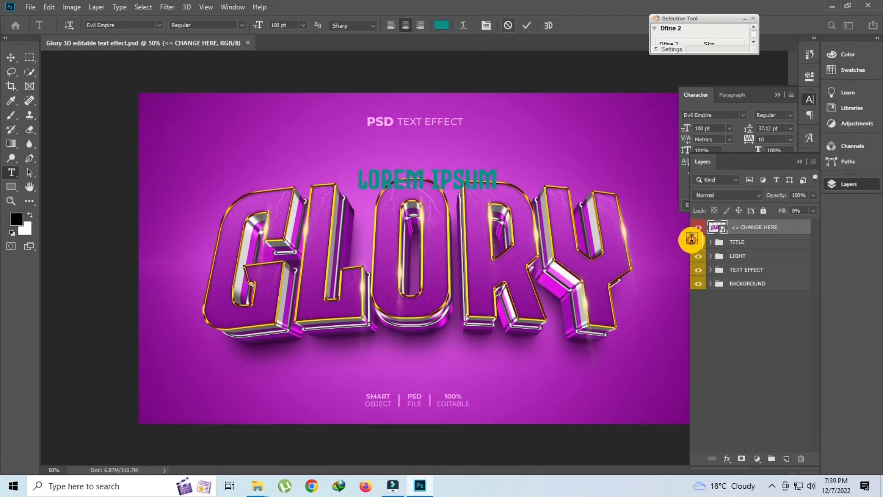
double_click(726, 235)
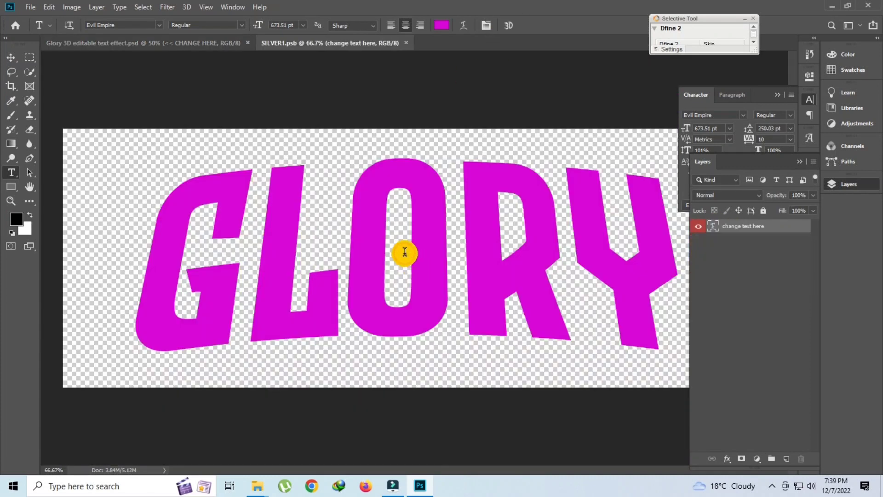
click(405, 252)
key(ctrl+a)
text(AZHA)
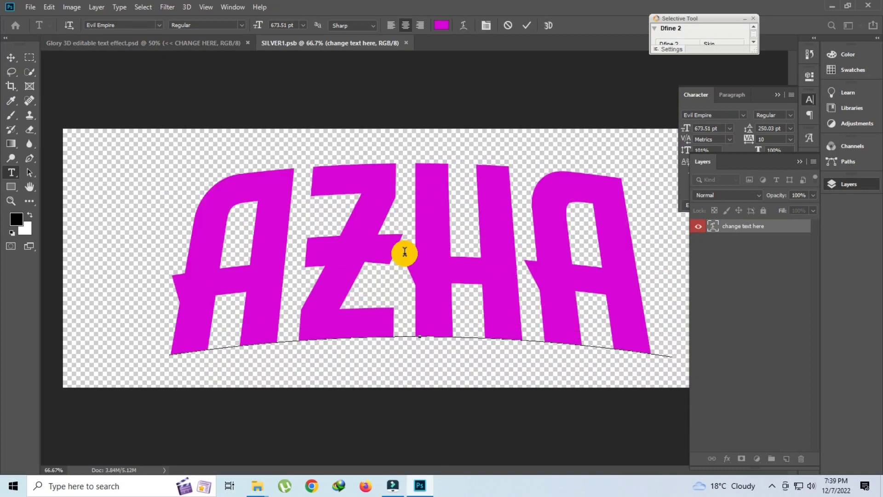
text(R)
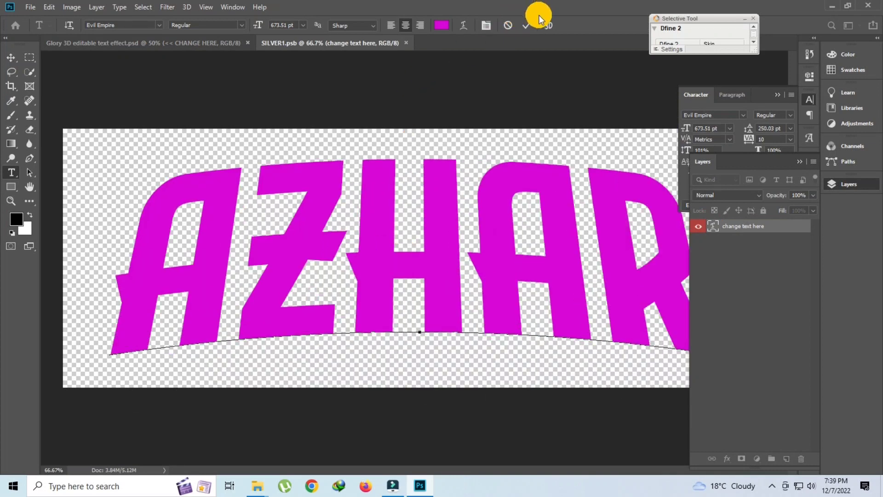
Save the AZHAR smart object into the template and fit the design on screen.
click(407, 43)
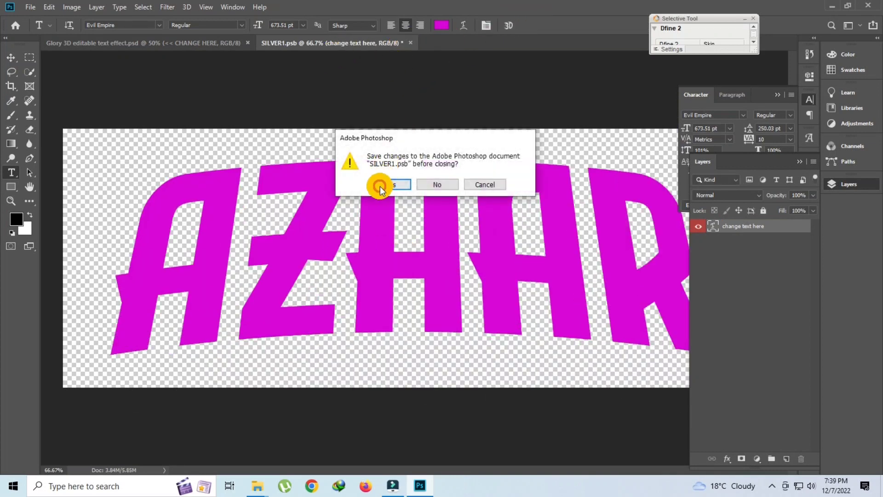
click(380, 184)
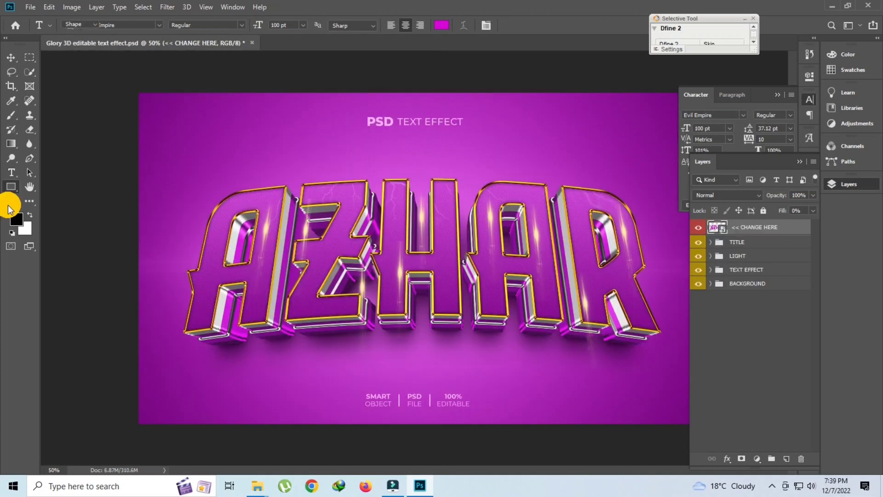
click(11, 187)
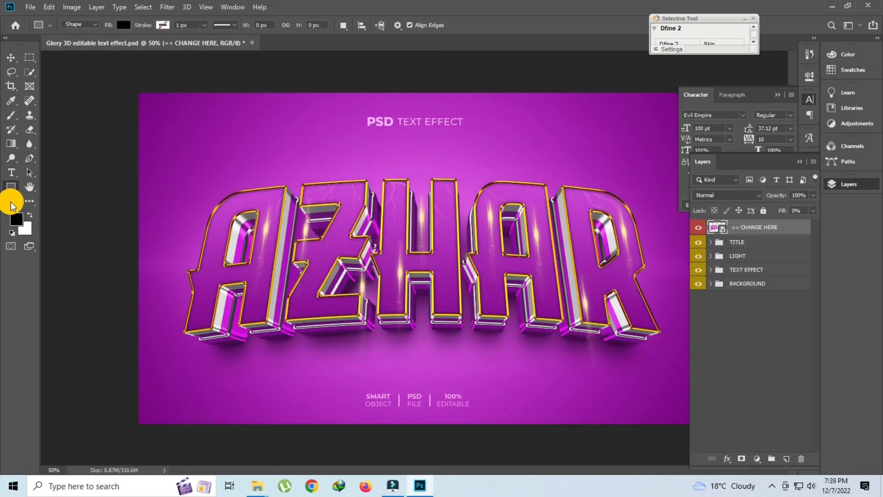
click(11, 203)
click(214, 210)
right_click(232, 225)
click(234, 221)
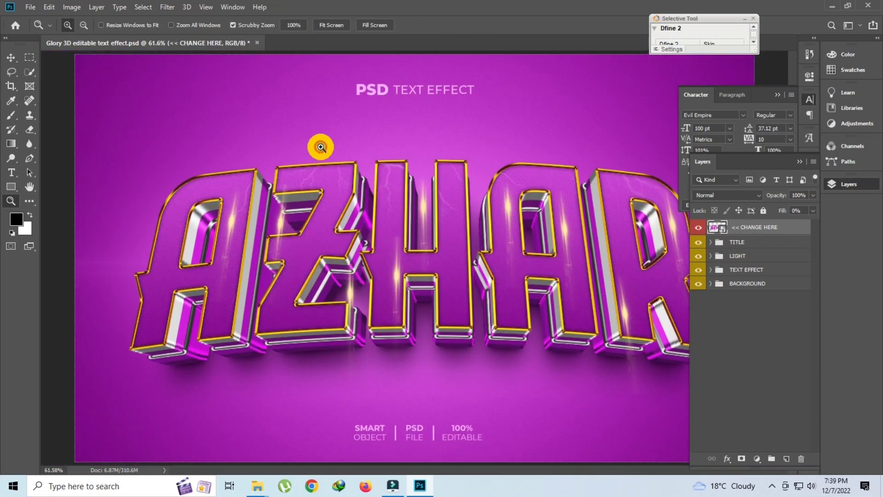
Close the Glory template without saving and minimize Photoshop.
click(256, 44)
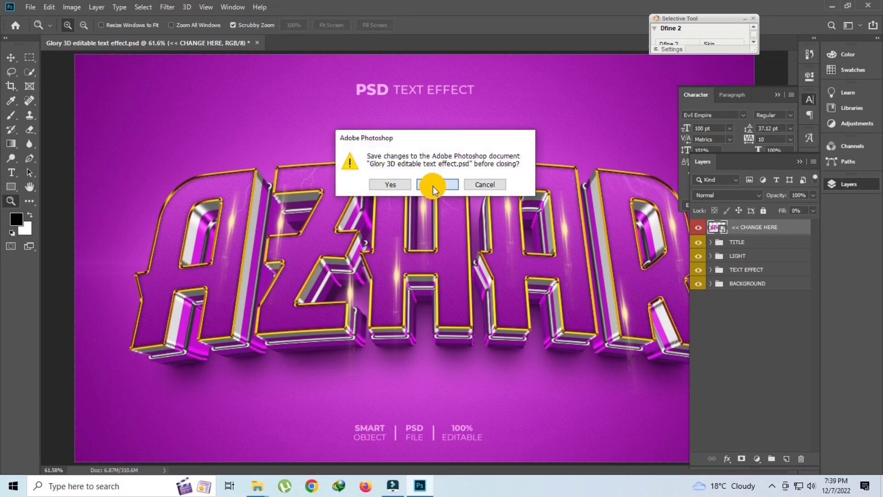
click(432, 186)
click(834, 6)
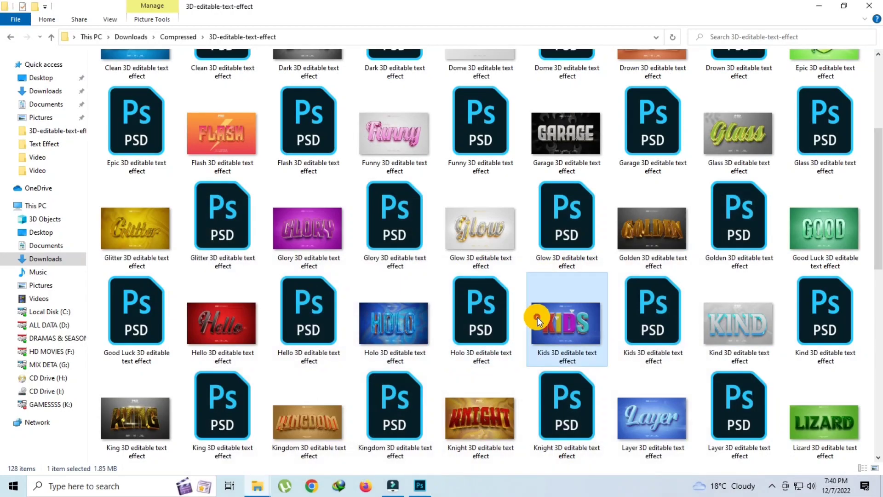
Open the Kids 3D template without updating text layers and open its KIDS smart object.
scroll(537, 317, down, 5)
scroll(655, 191, up, 5)
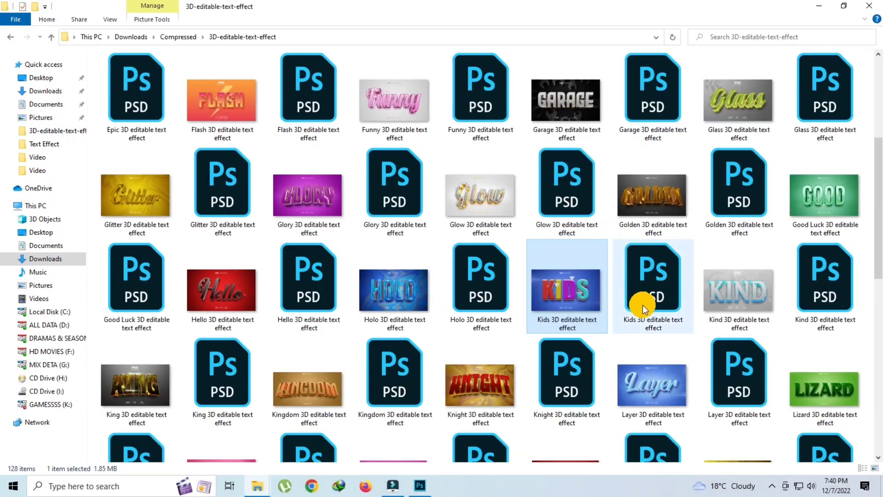
double_click(659, 284)
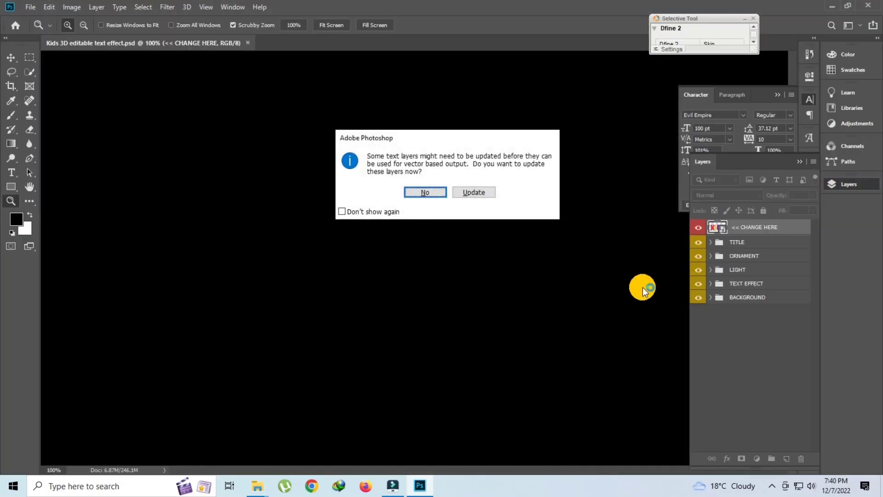
click(419, 191)
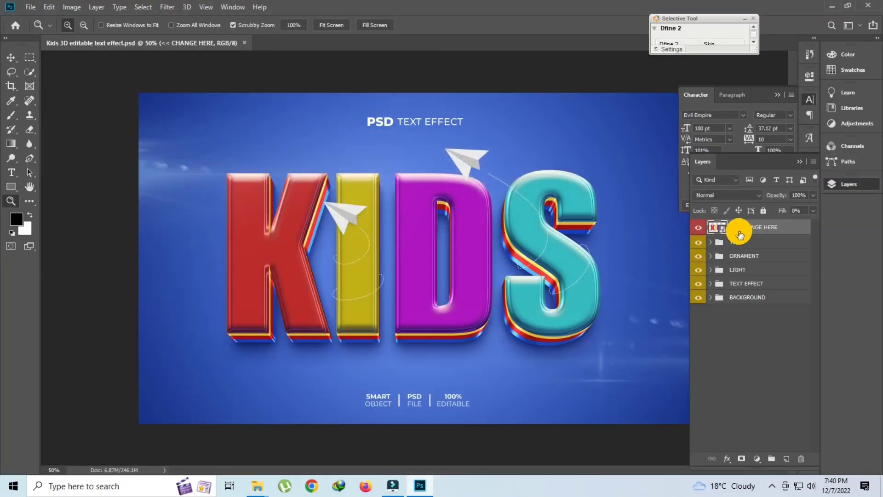
double_click(723, 232)
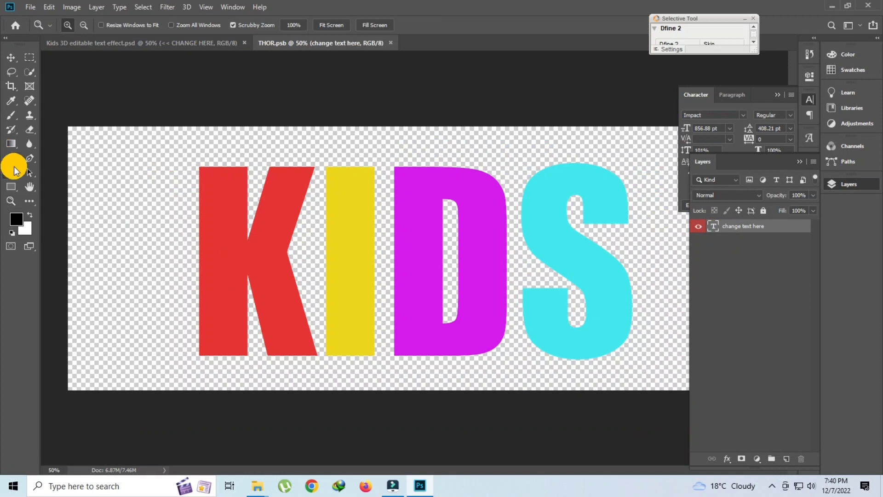
Edit the smart-object text from KIDS to EDIT and commit it.
click(15, 171)
click(373, 272)
text(E)
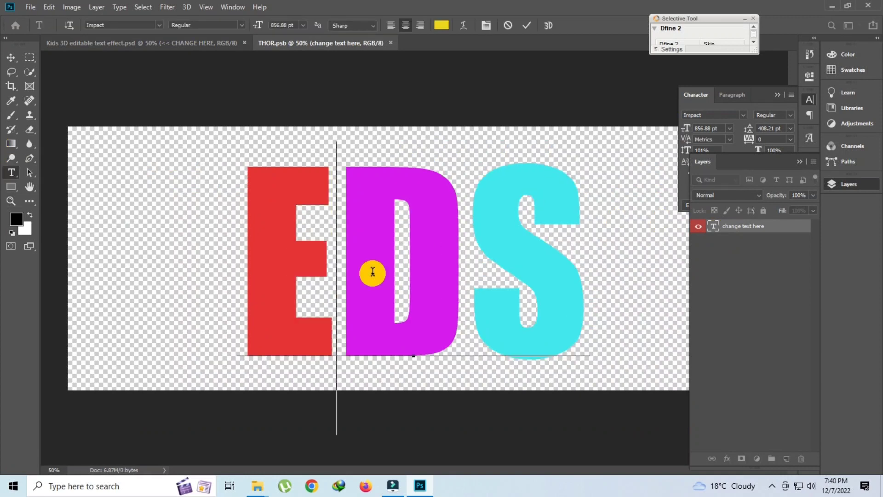
text(DI)
key(End)
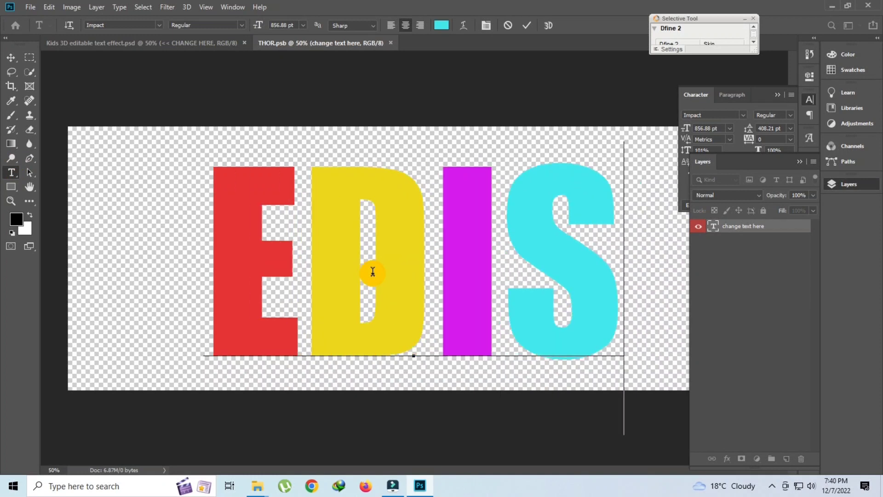
key(BackSpace)
text(T)
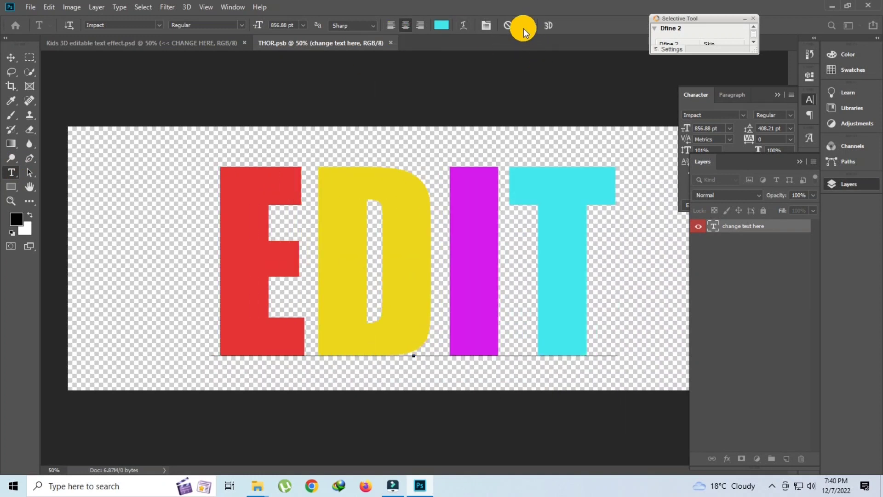
click(527, 26)
Save the EDIT smart object, close the Kids template unsaved, and minimize Photoshop.
click(394, 43)
click(391, 183)
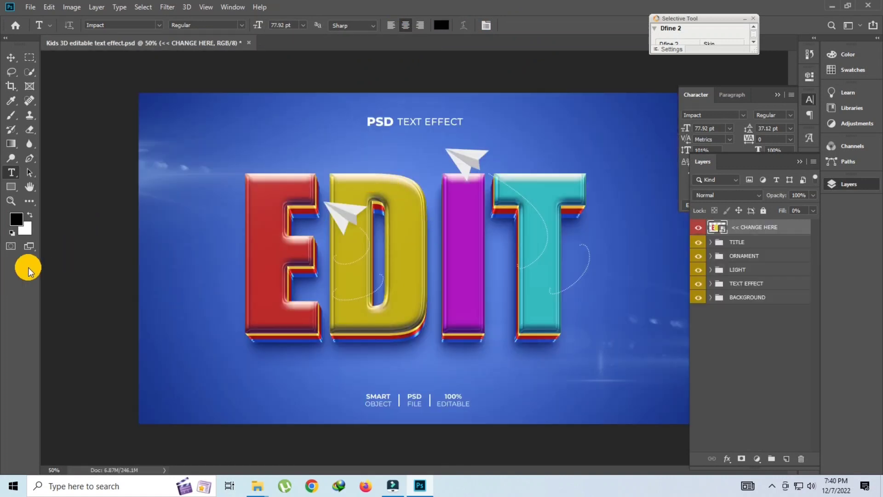
click(250, 43)
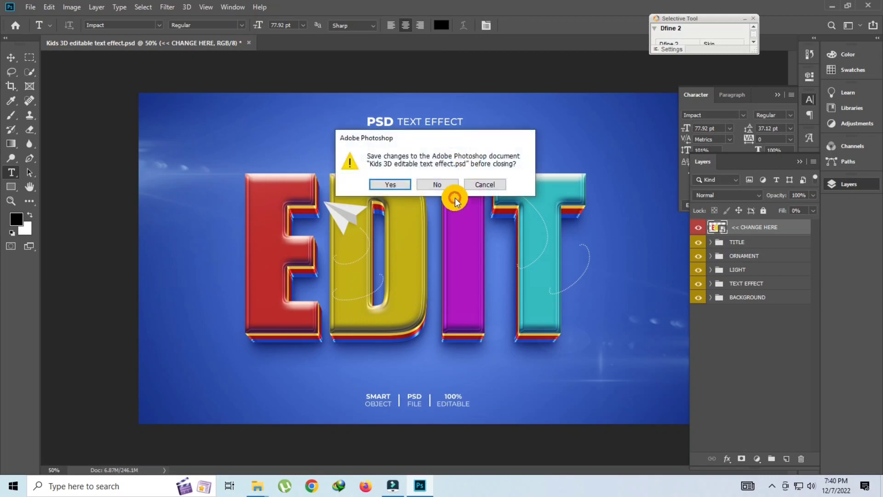
click(449, 182)
click(832, 6)
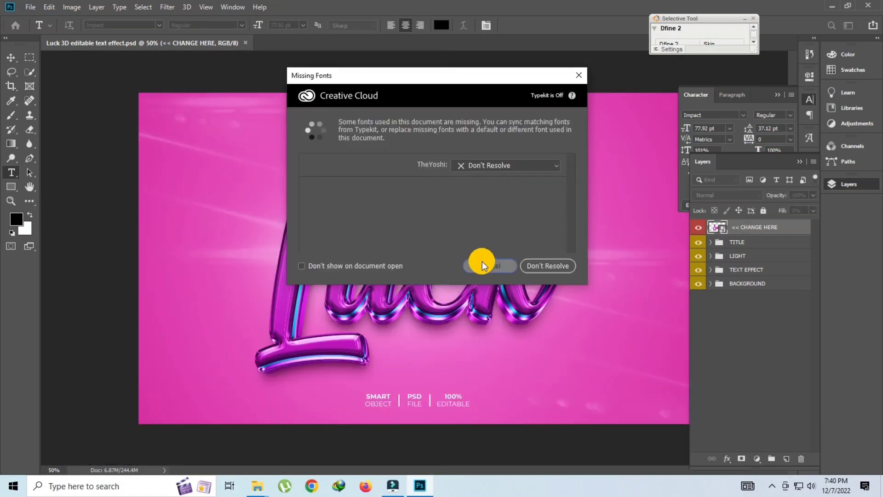
Dismiss the missing-fonts warning and replace the Luck smart-object word with Famous.
click(482, 261)
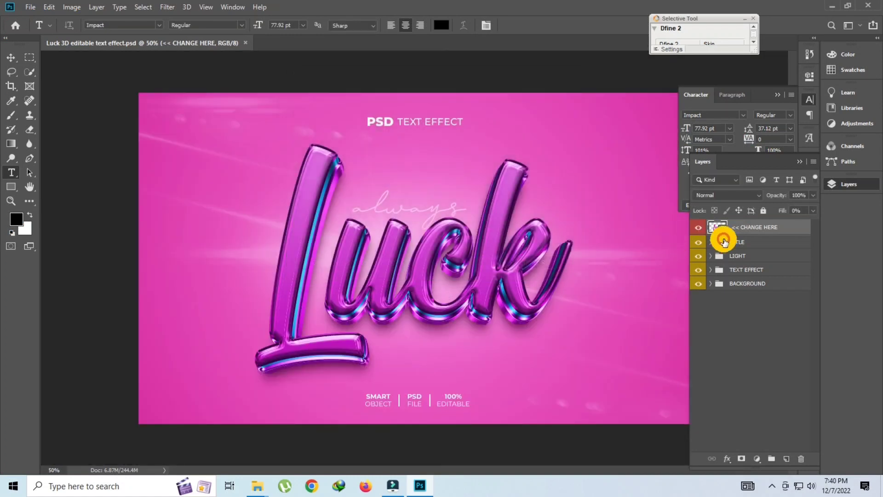
double_click(725, 233)
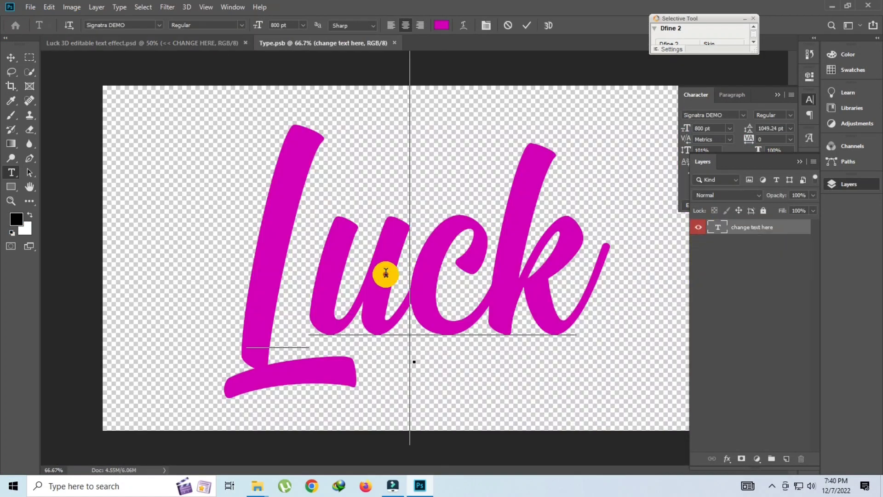
double_click(389, 271)
text(Azhar)
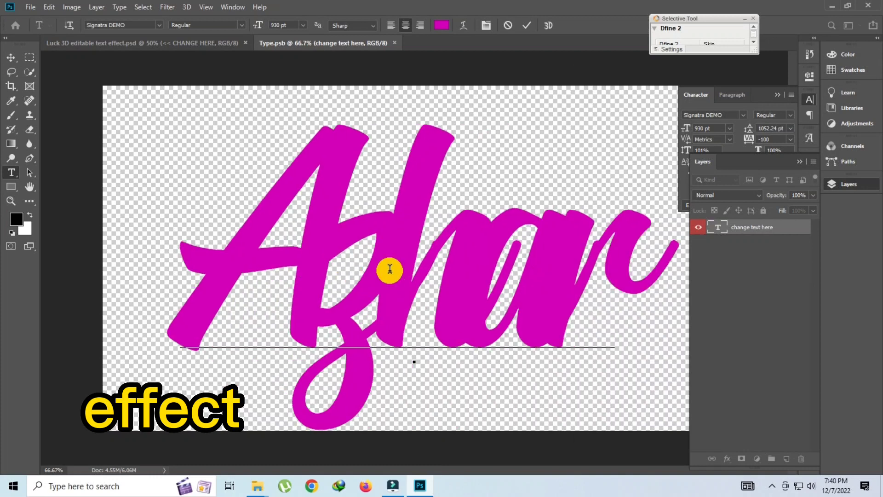
double_click(389, 254)
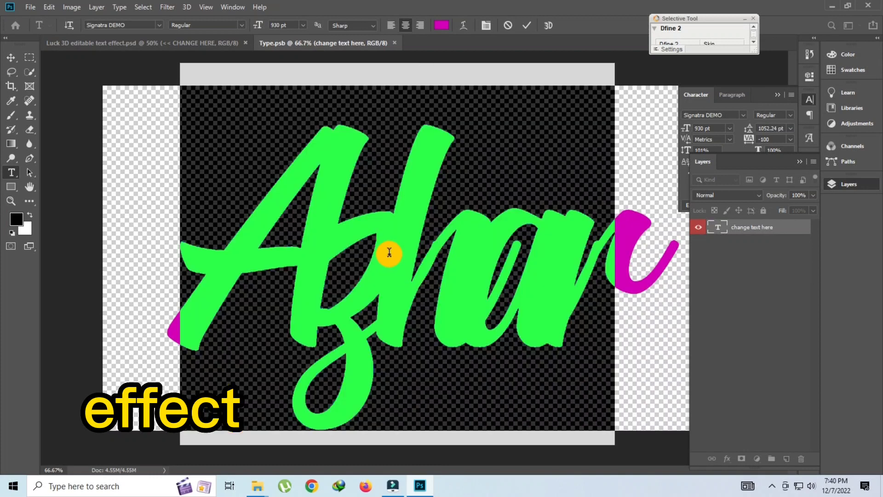
text(Famou)
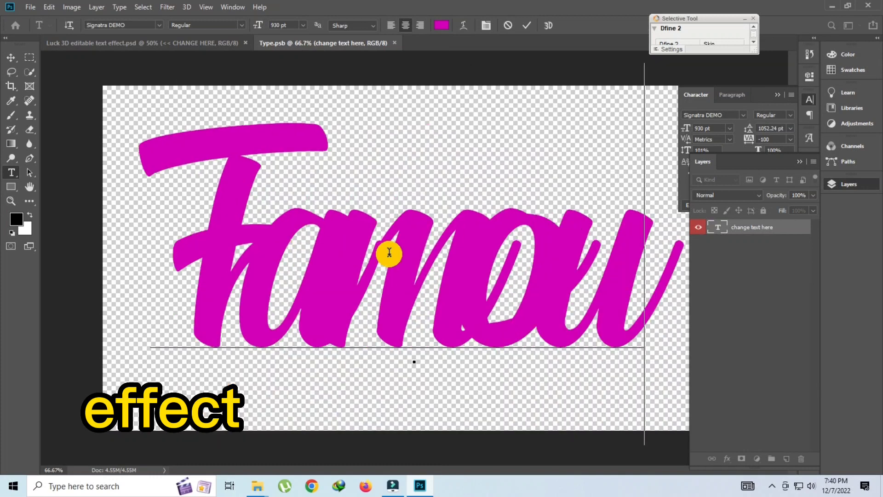
text(s)
Set the Famous text's tracking to 0 and dismiss the crash report dialog.
double_click(389, 254)
click(768, 143)
text(00)
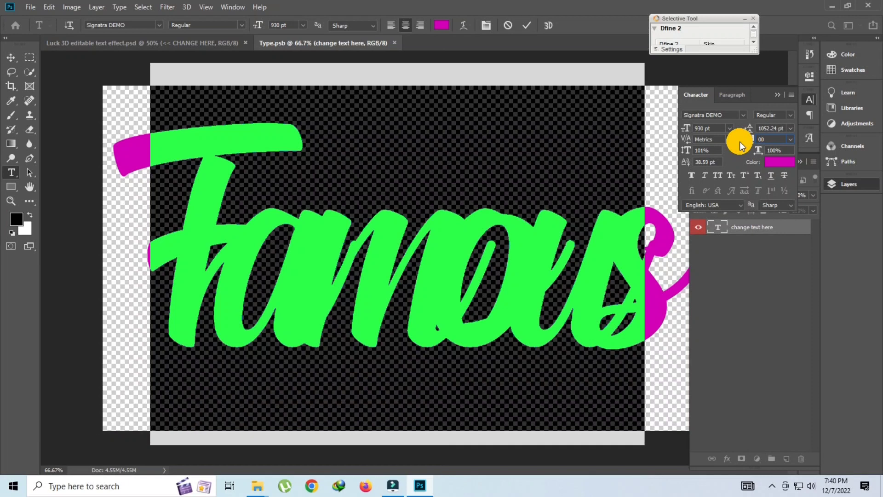
key(Return)
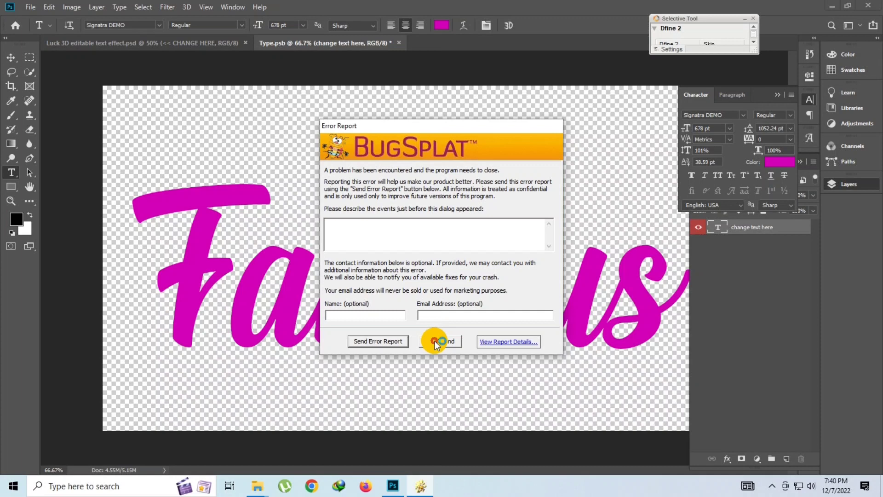
click(440, 338)
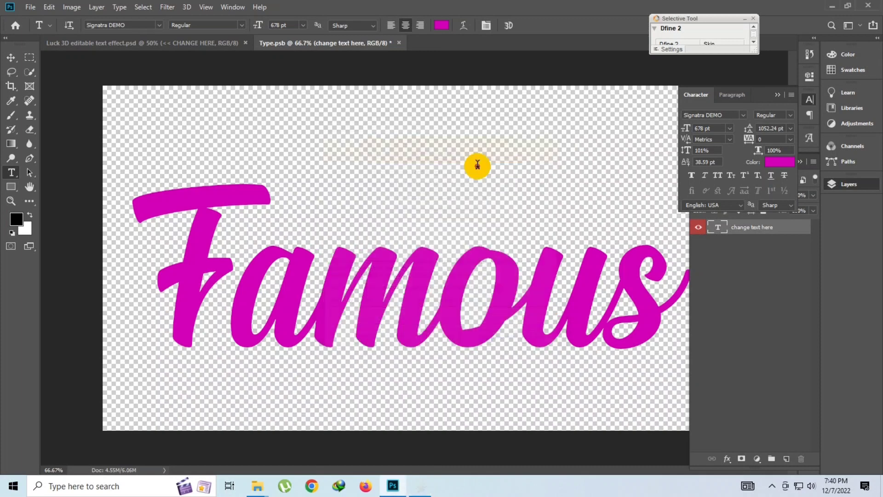
Save the Famous smart object, fit the design on screen, and dock the document as a tab.
click(398, 40)
click(384, 184)
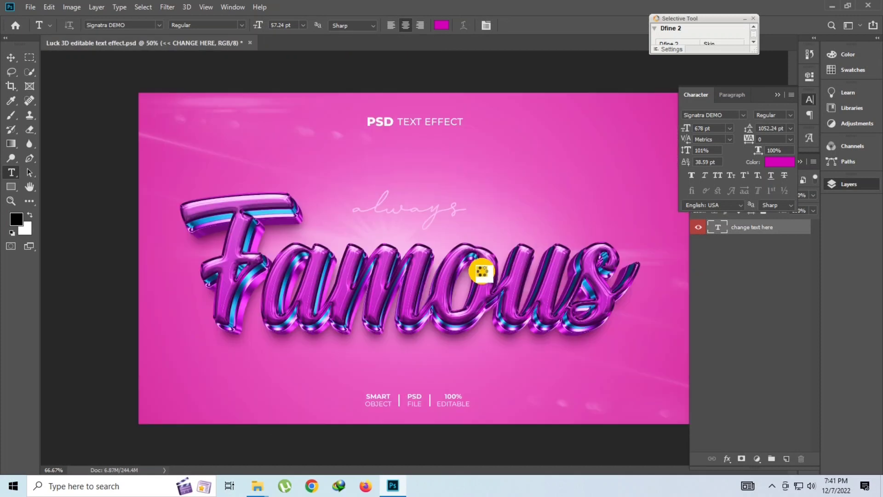
click(10, 203)
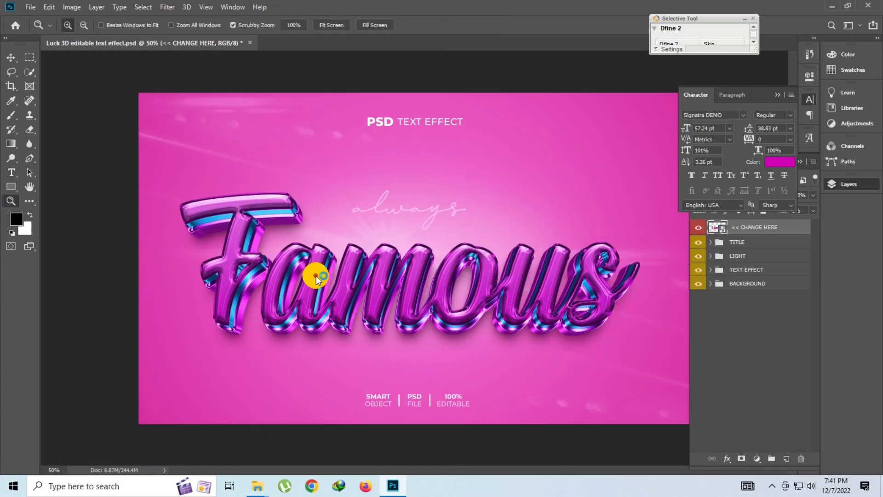
click(410, 286)
right_click(234, 199)
click(258, 204)
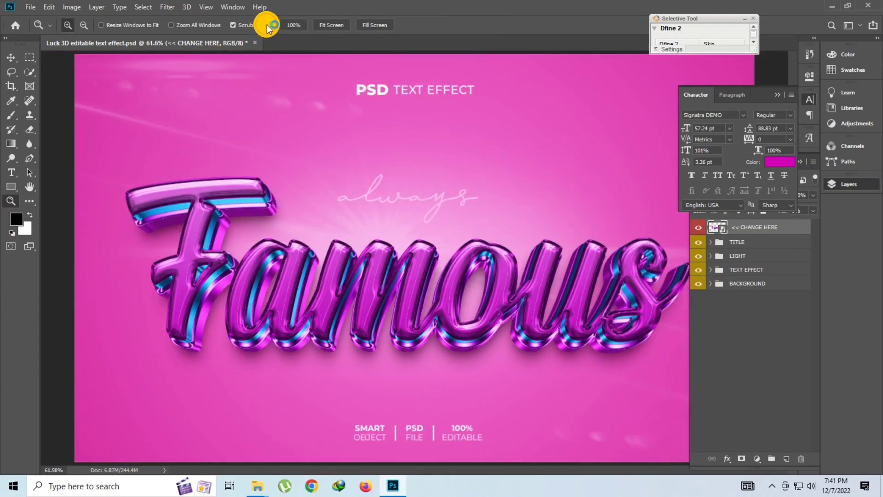
drag(250, 43, 256, 43)
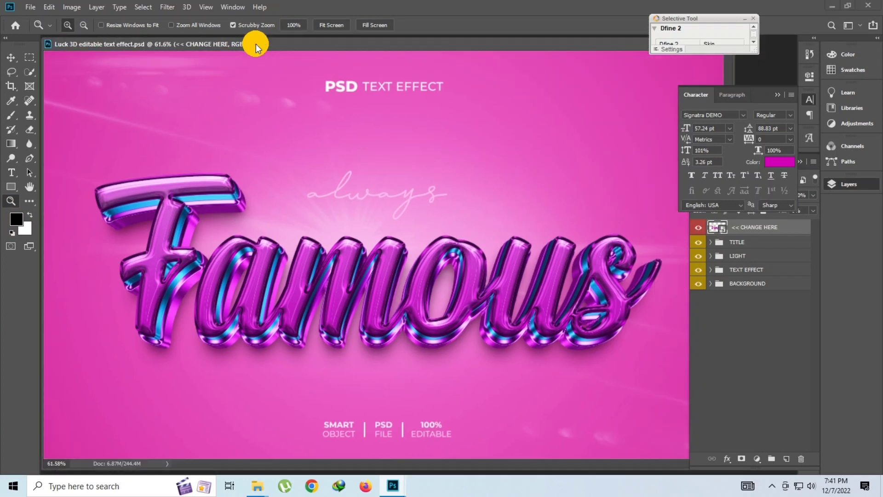
click(759, 20)
Close the Luck template without saving its changes.
click(724, 44)
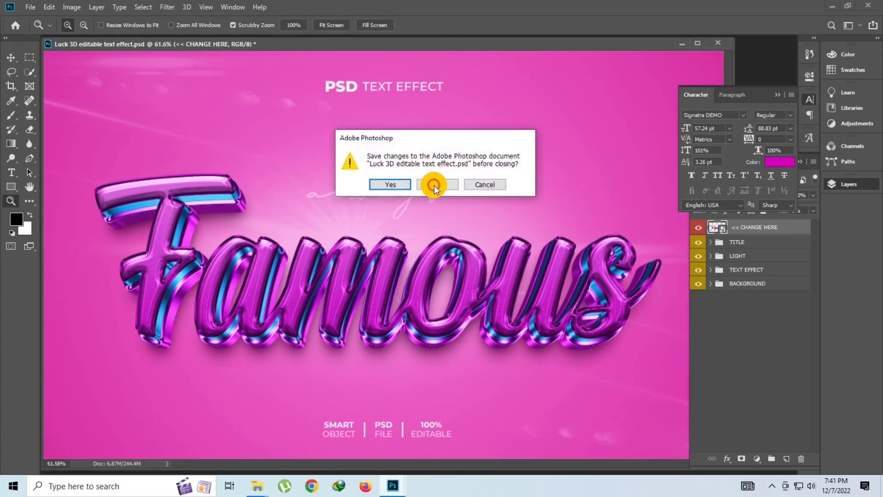
click(455, 184)
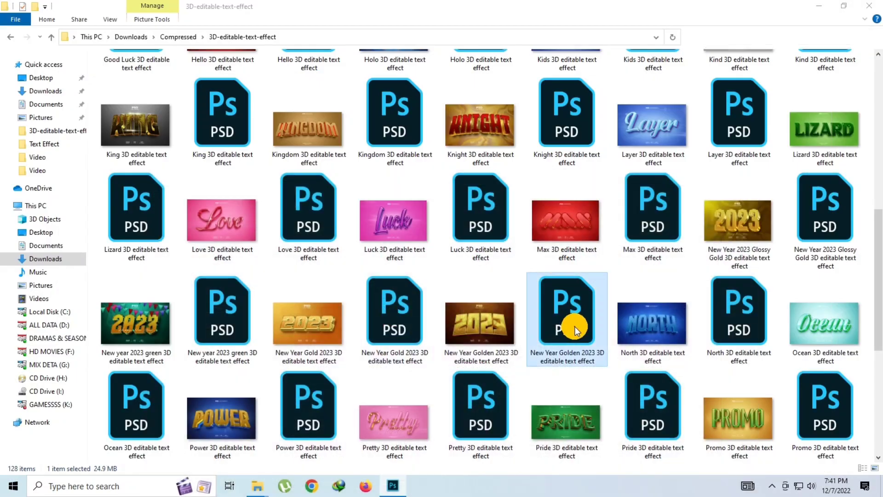
scroll(575, 327, down, 5)
scroll(508, 286, down, 3)
Open 'Type 3D editable text effect.psd' without updating text layers, then its smart object.
click(395, 134)
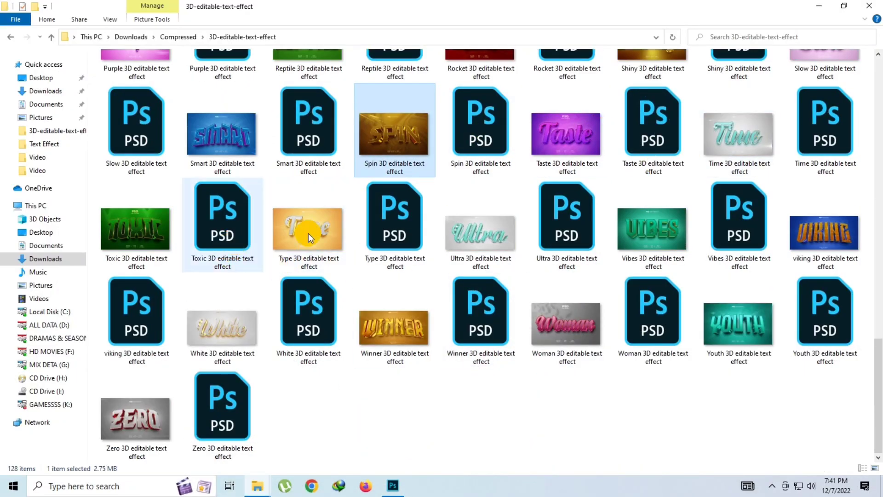
double_click(403, 223)
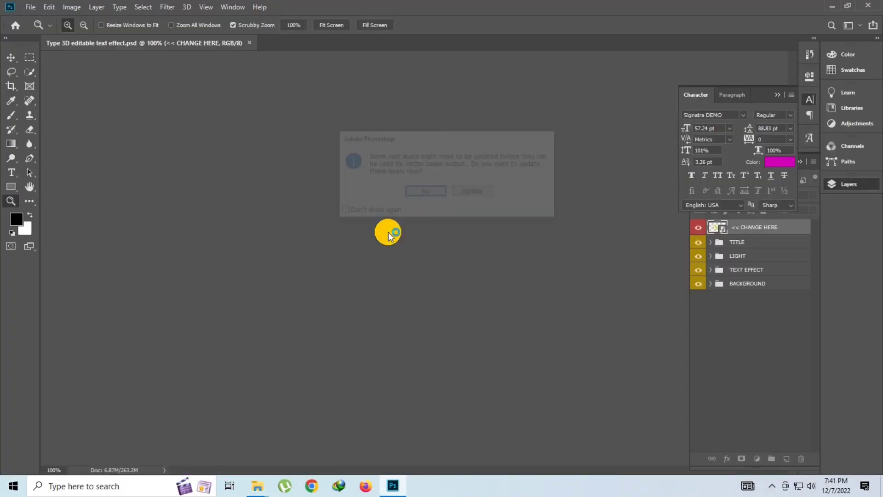
click(422, 202)
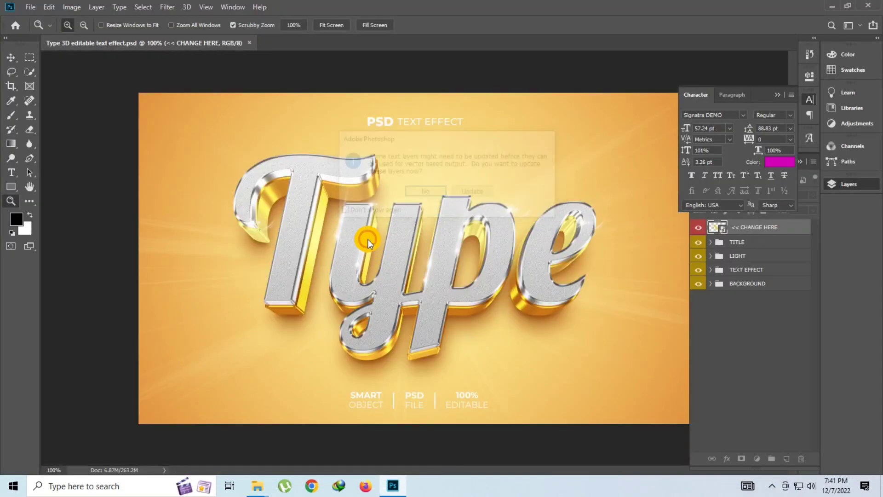
double_click(719, 230)
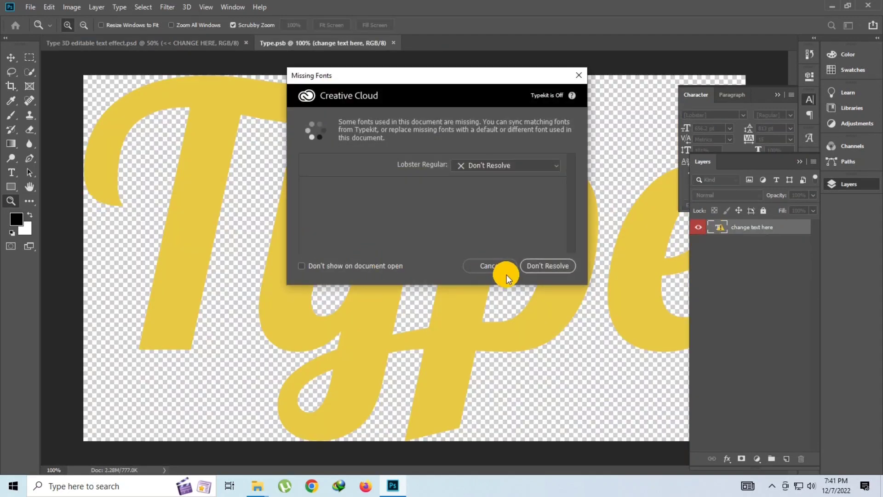
Substitute the missing font and replace the word Type with Azhar at 405.2 pt.
click(507, 275)
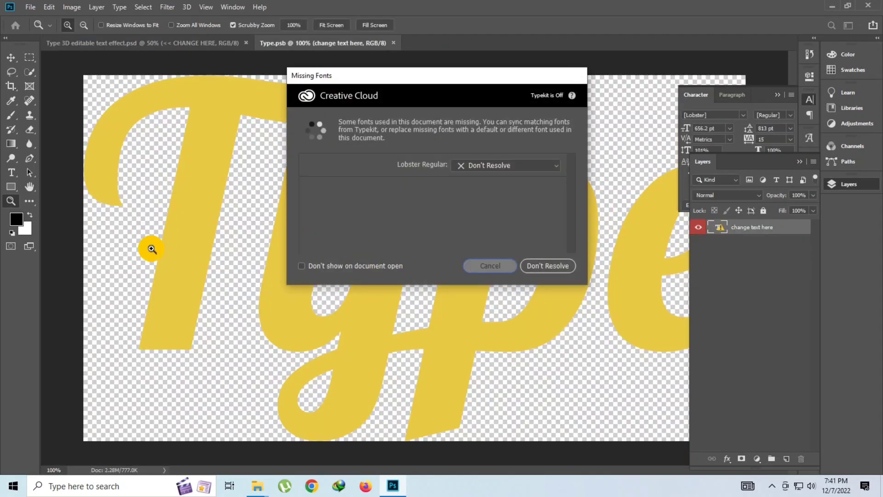
click(11, 173)
click(346, 263)
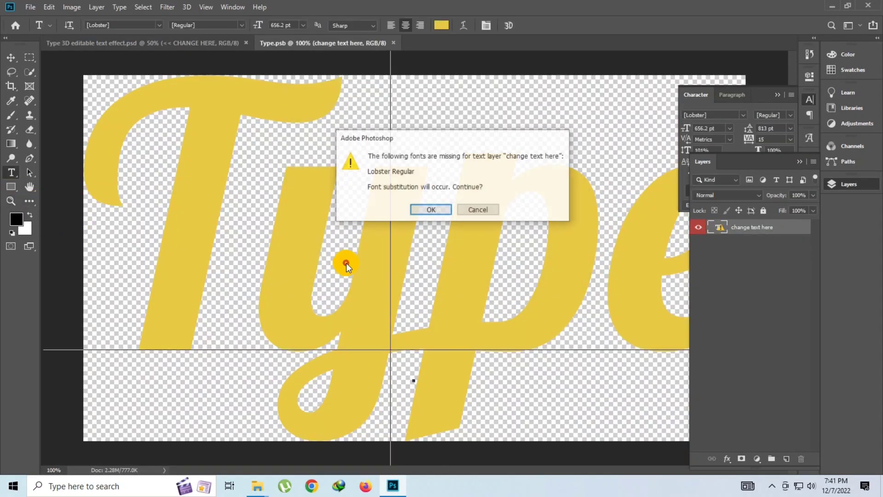
click(431, 210)
key(ctrl+a)
text(Azh)
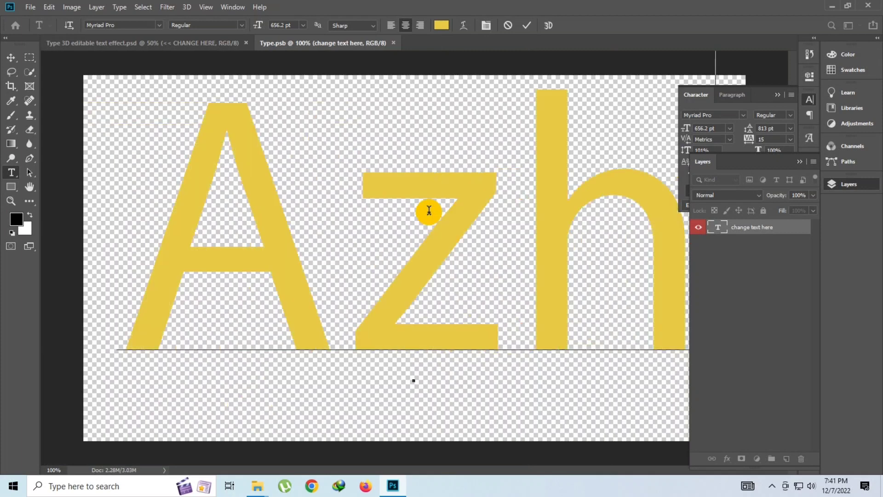
text(ar)
key(ctrl+a)
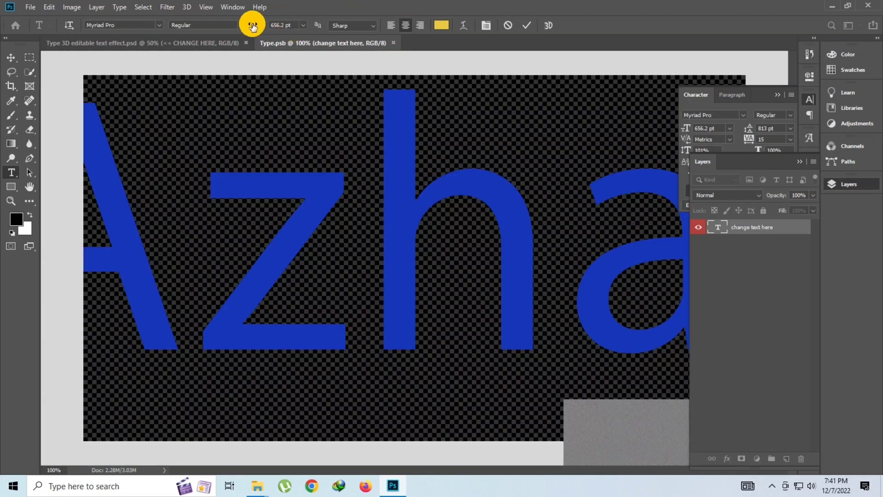
mouse_move(252, 26)
mouse_down()
mouse_move(128, 83)
mouse_move(119, 78)
mouse_up()
click(310, 203)
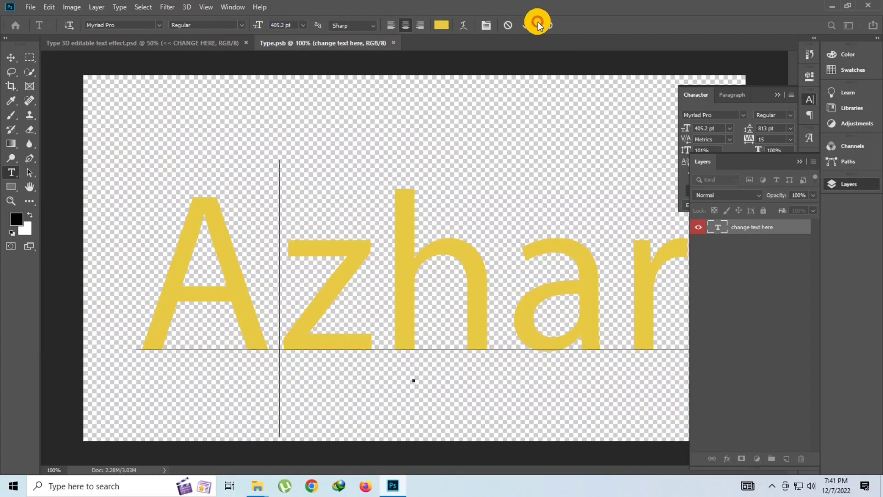
click(539, 24)
Save the Azhar smart object, then close the Type template without saving.
click(397, 43)
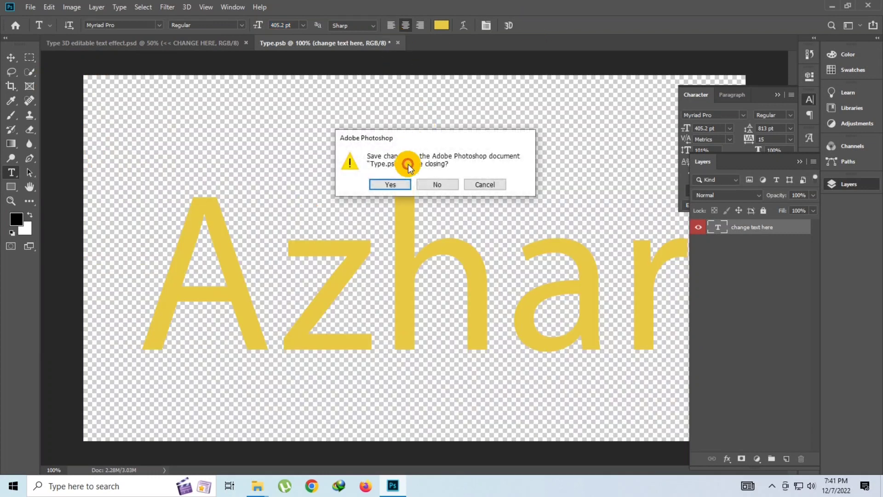
click(384, 184)
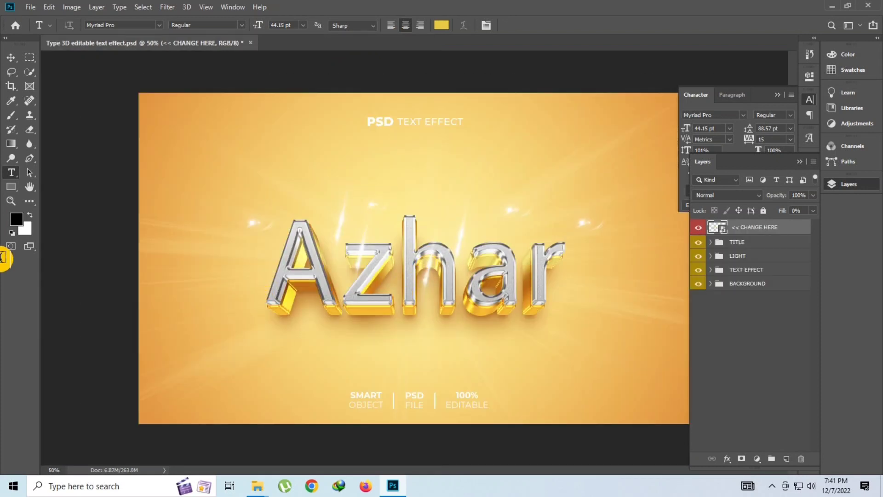
click(250, 42)
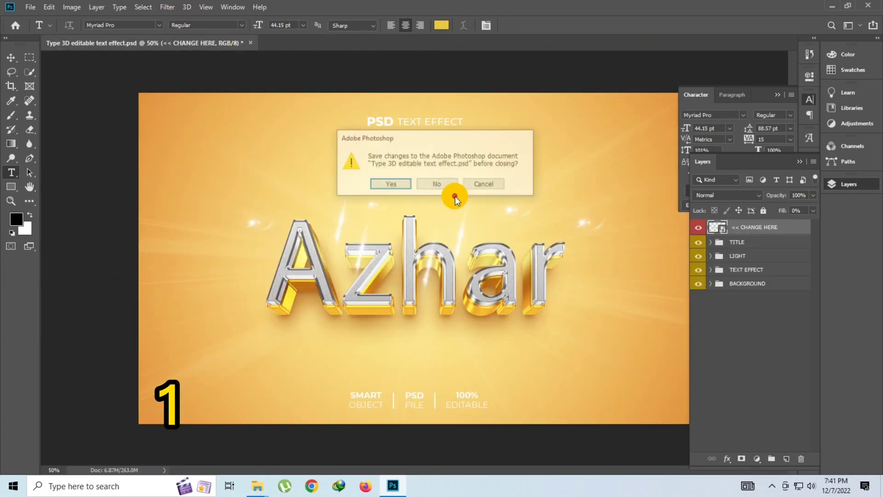
click(441, 187)
Open the Zero 3D editable text effect template without updating its text layers.
click(835, 10)
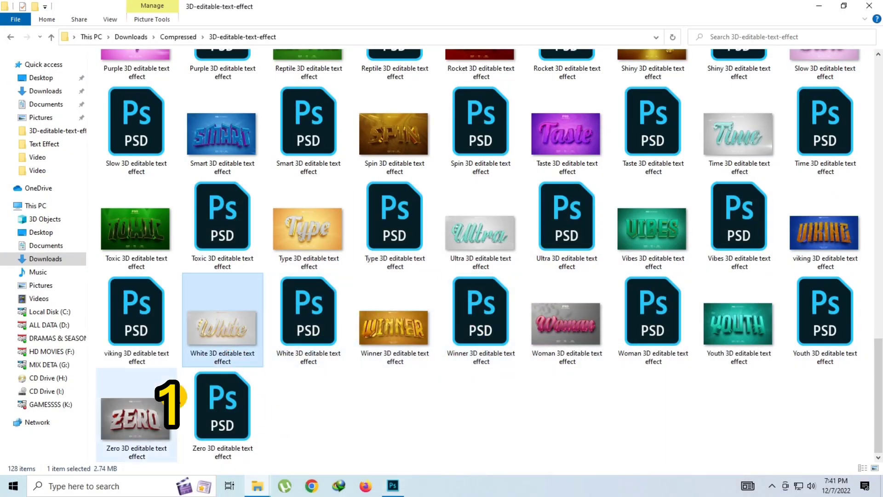
double_click(223, 426)
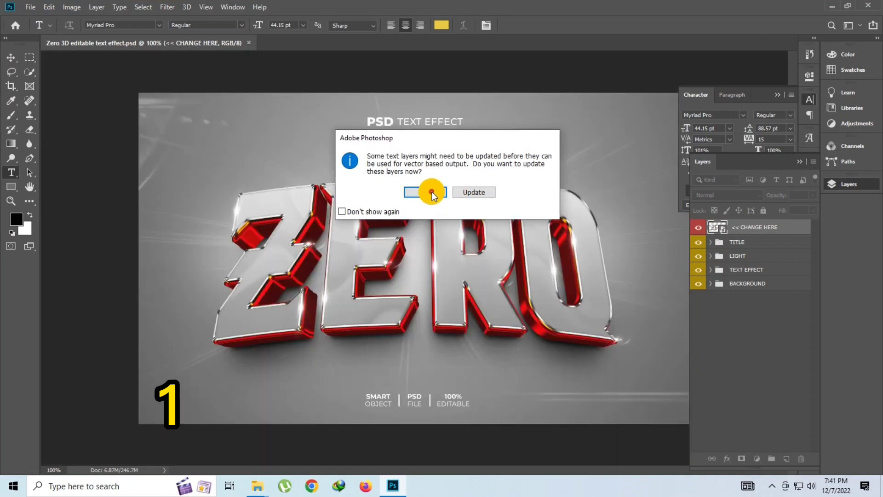
click(432, 193)
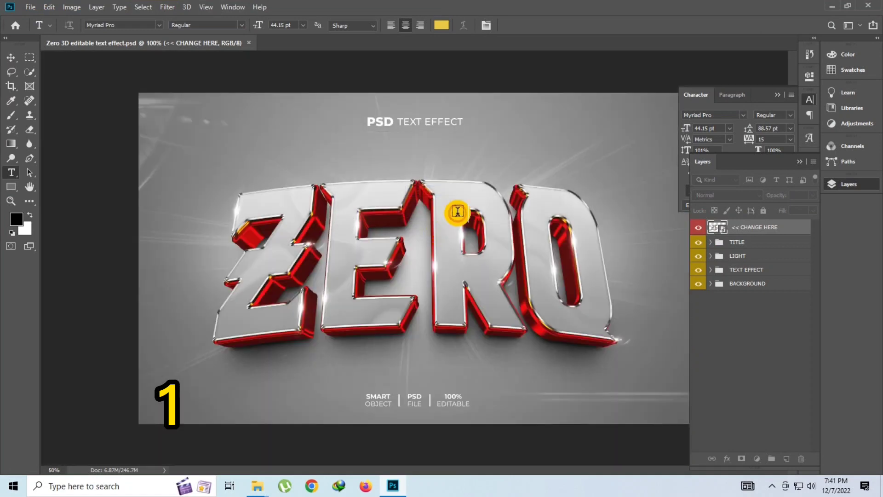
In the CHANGE HERE smart object, accept the font substitution and replace ZERO with Azhar.
double_click(720, 234)
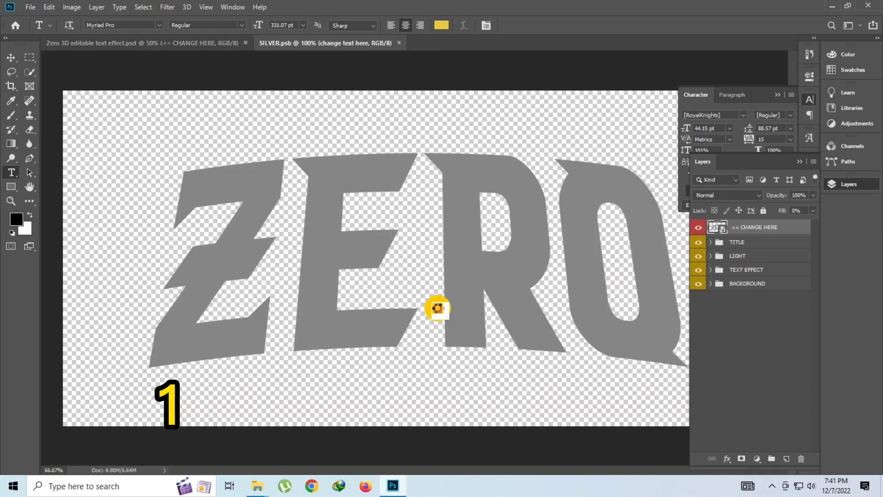
click(496, 271)
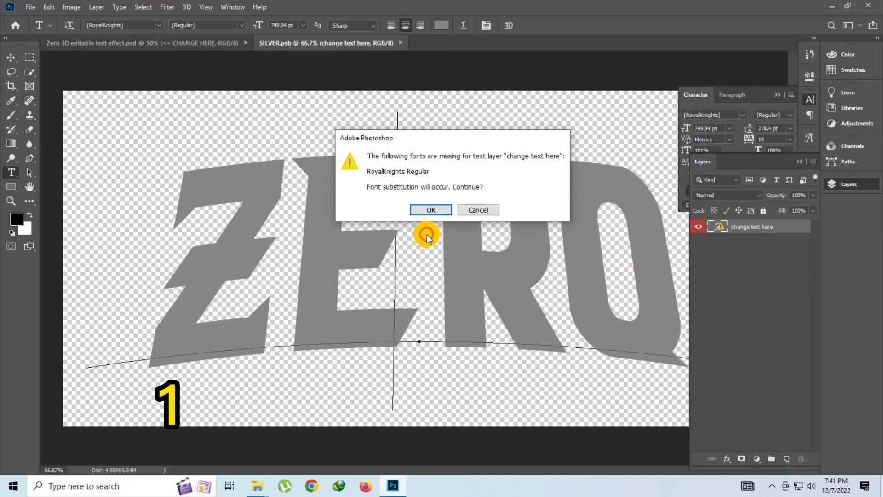
click(436, 212)
key(ctrl+a)
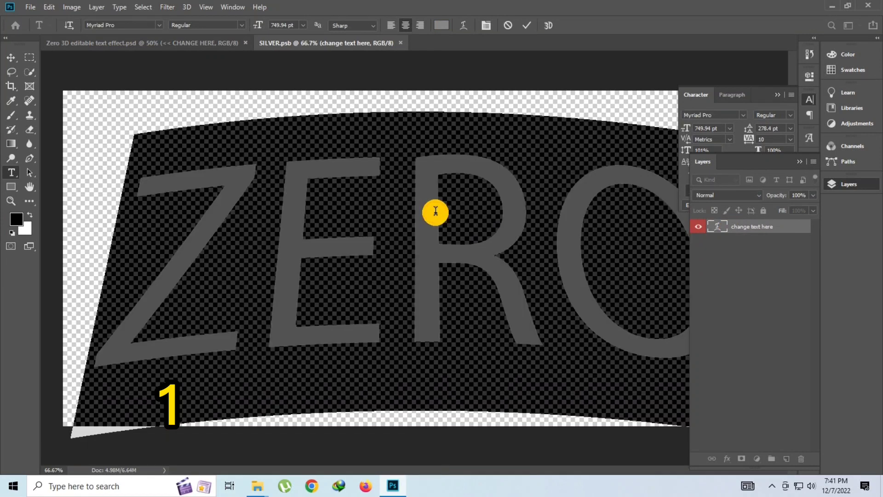
text(az)
key(BackSpace)
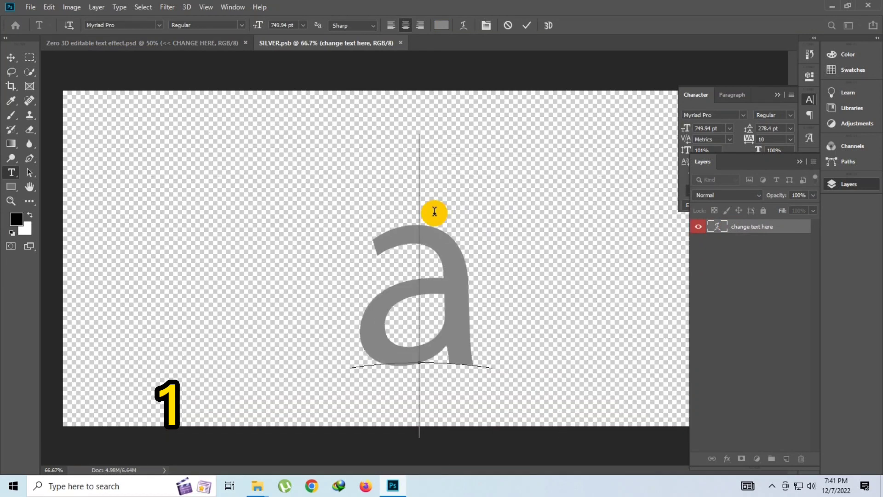
key(BackSpace)
text(Azhar)
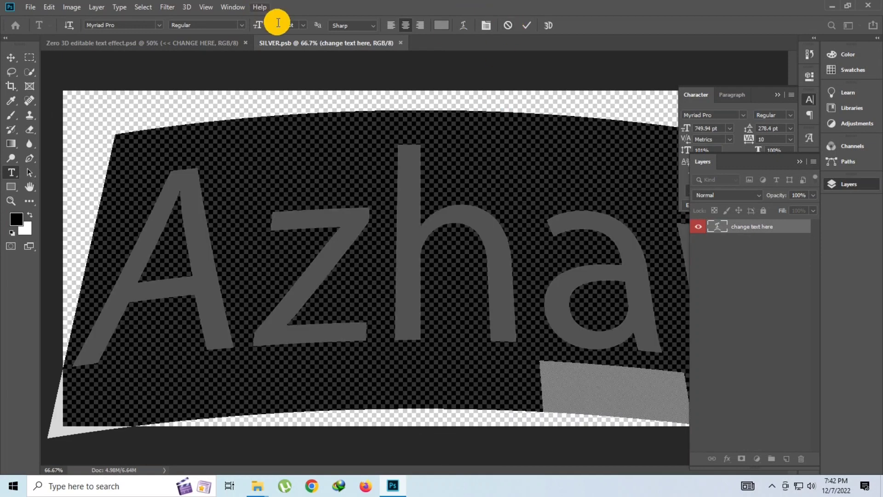
Shrink the Azhar text to fit, commit it, and save the smart object back.
drag(258, 25, 226, 26)
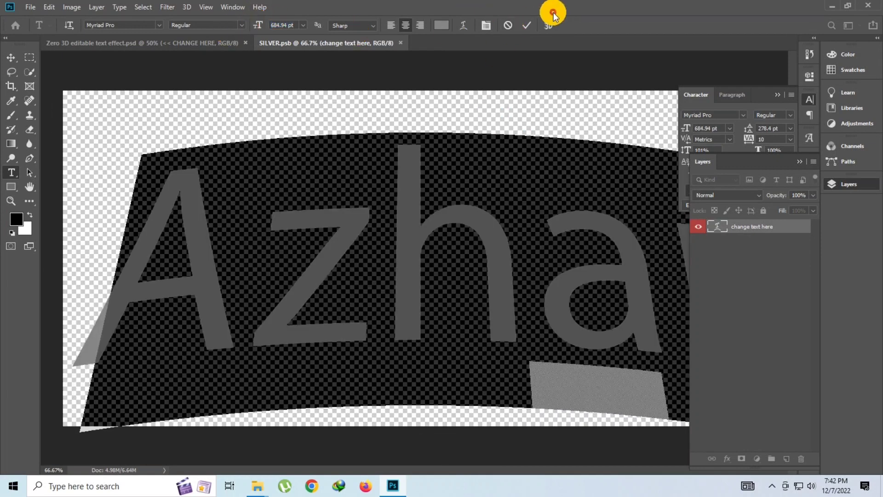
click(530, 28)
click(403, 43)
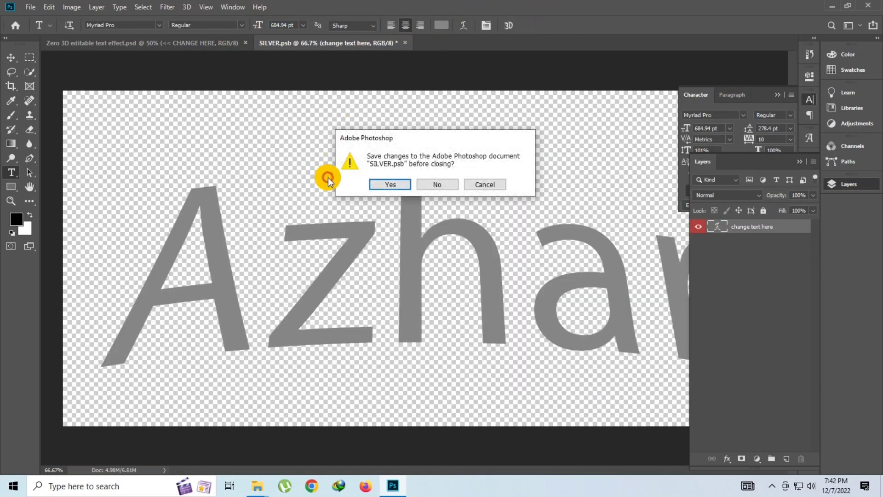
click(376, 184)
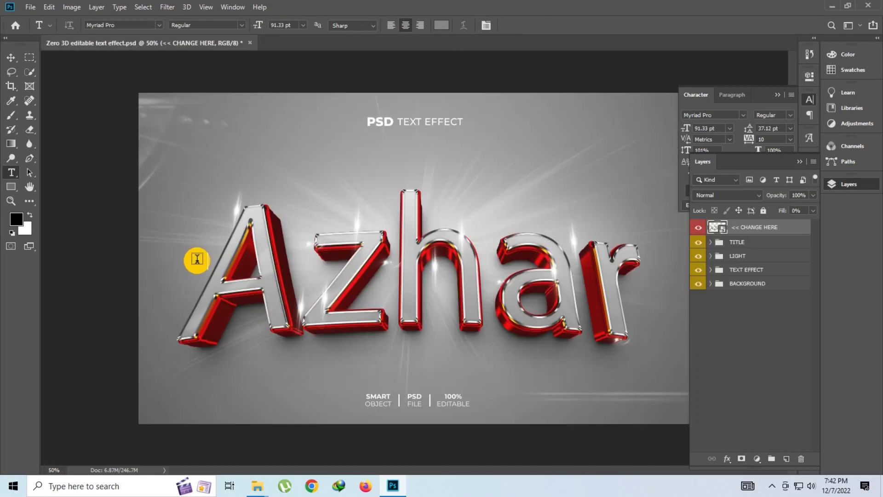
Zoom in to check the red-and-silver Azhar lettering, then close the template without saving.
click(10, 201)
click(414, 266)
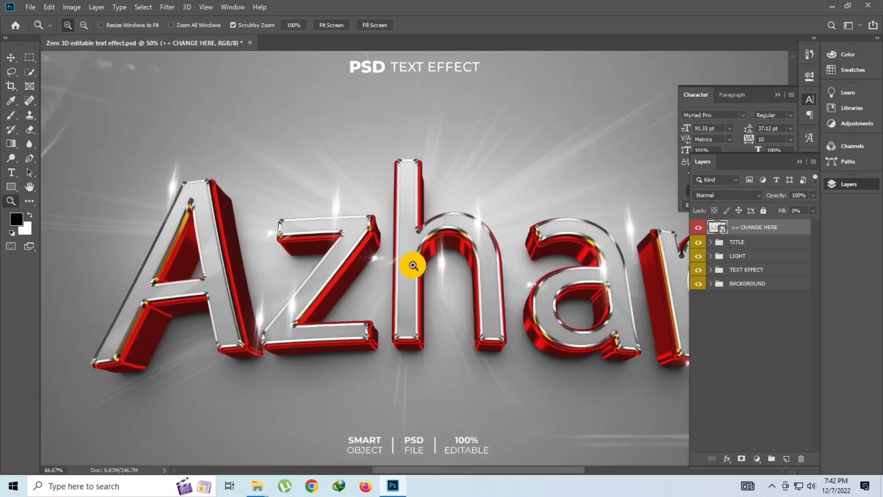
right_click(316, 244)
click(317, 243)
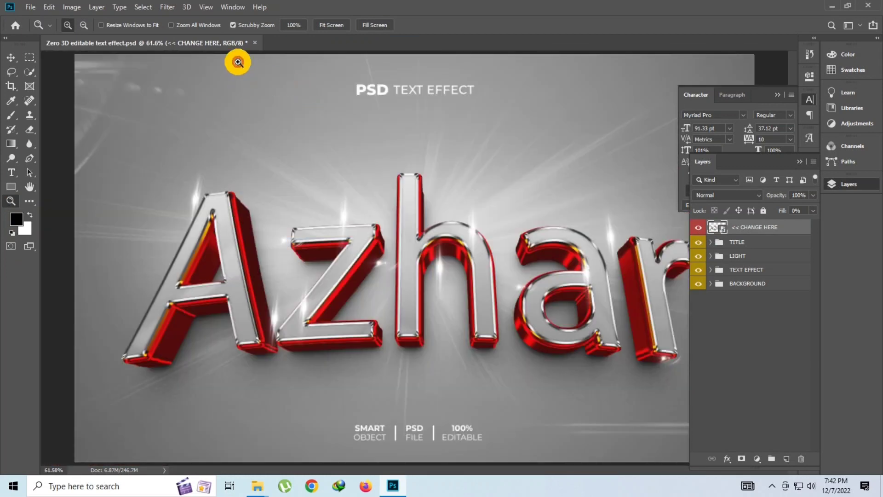
click(254, 42)
click(437, 185)
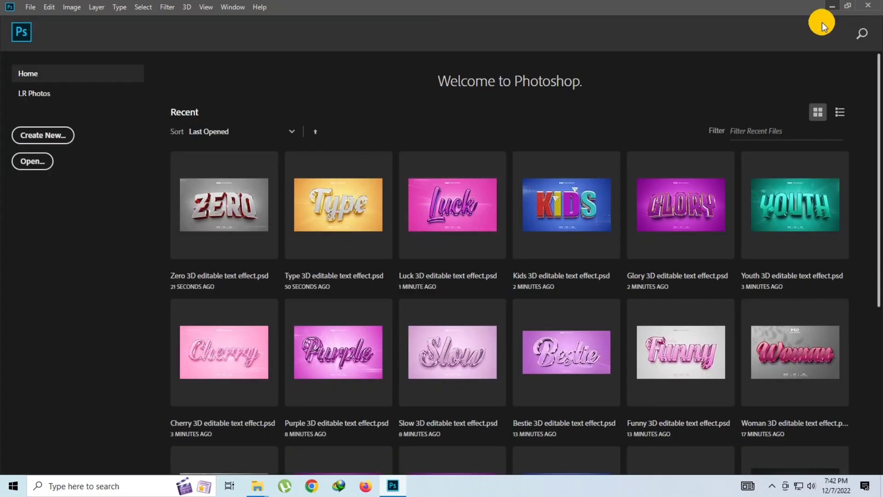
Open 'Brace 3D editable text effect.jpg' from the template folder in the photo viewer.
click(831, 7)
scroll(700, 207, up, 10)
scroll(692, 195, up, 5)
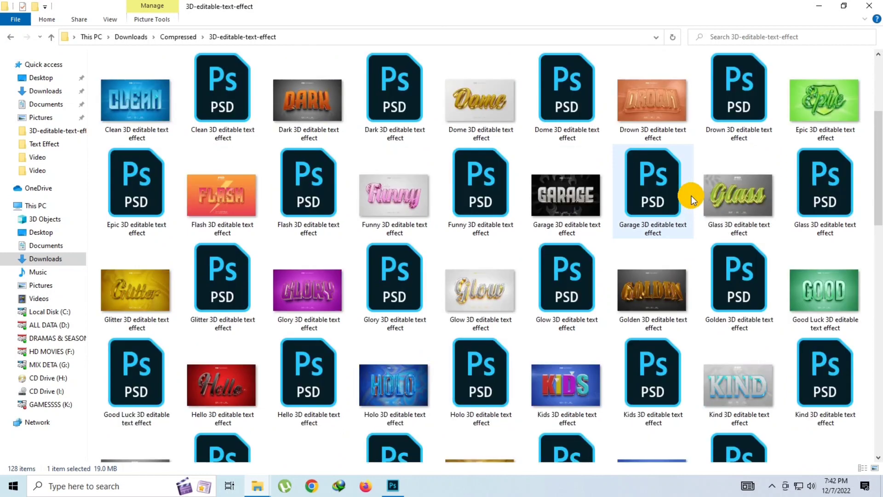
scroll(691, 195, up, 3)
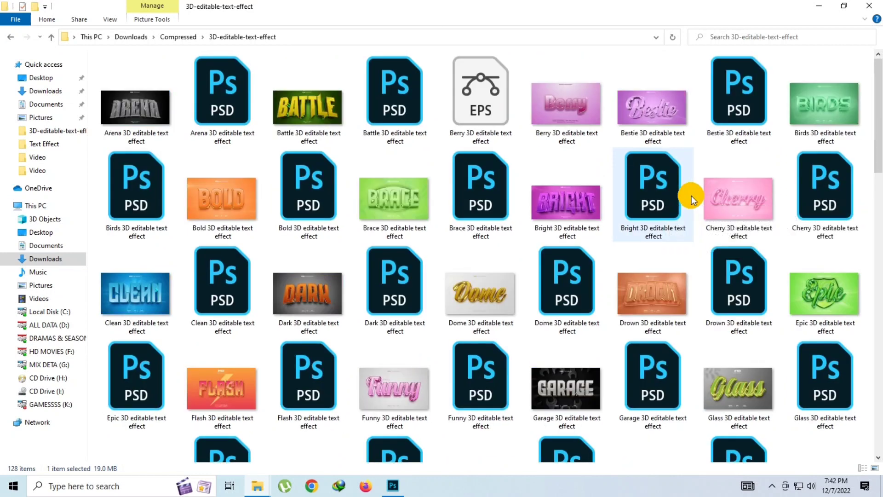
double_click(397, 210)
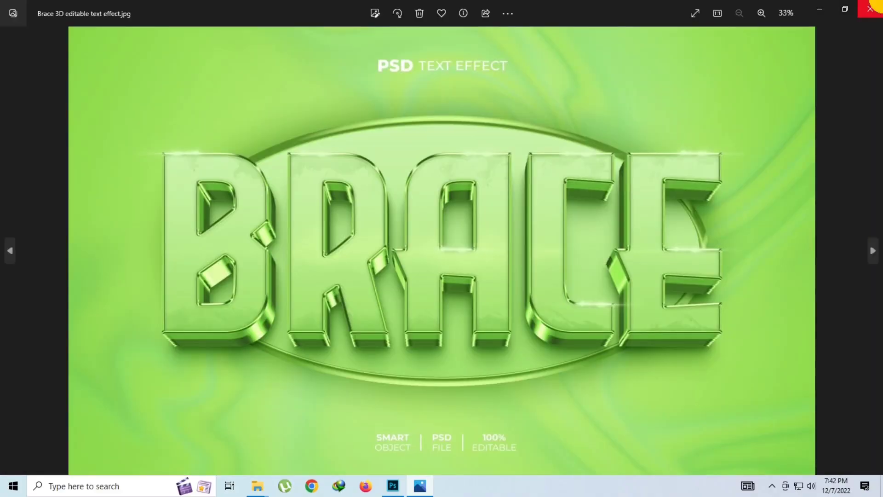